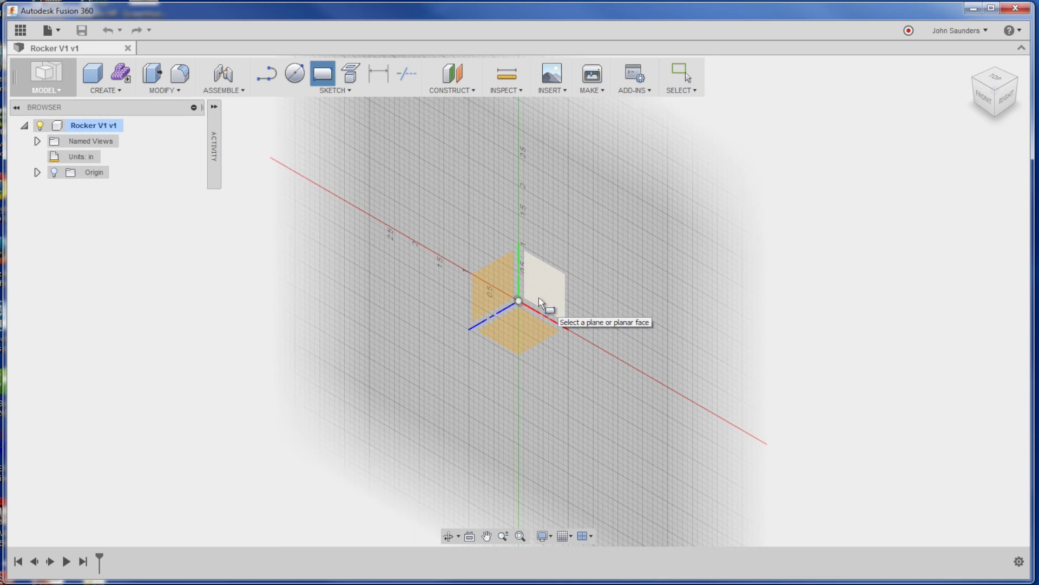
- Sketch a 2.5 by 1.25 in rectangle from the origin on the front plane
{"action": "left_click", "coordinate": [539, 298]}
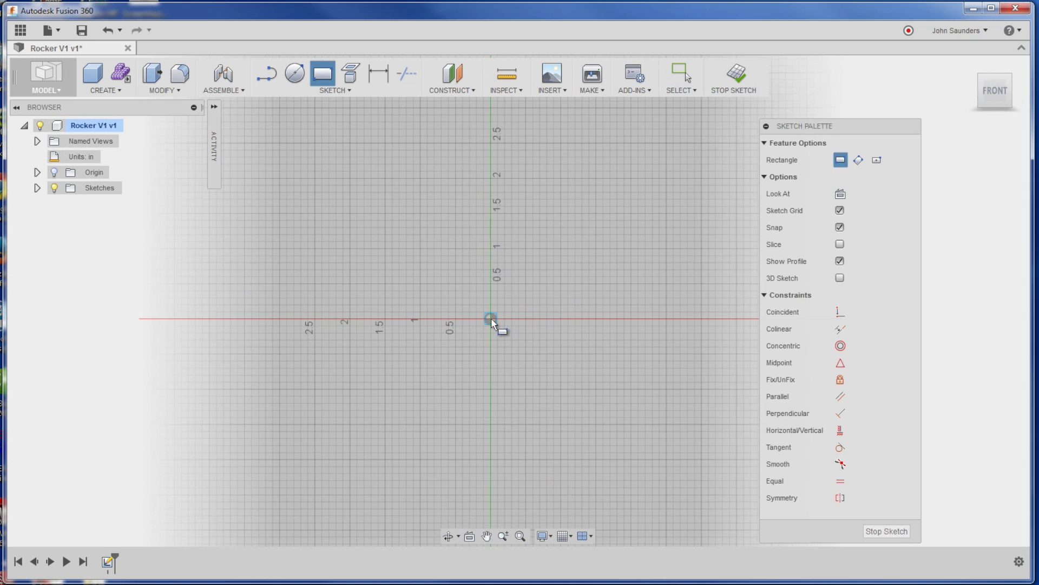
{"action": "left_click", "coordinate": [495, 320]}
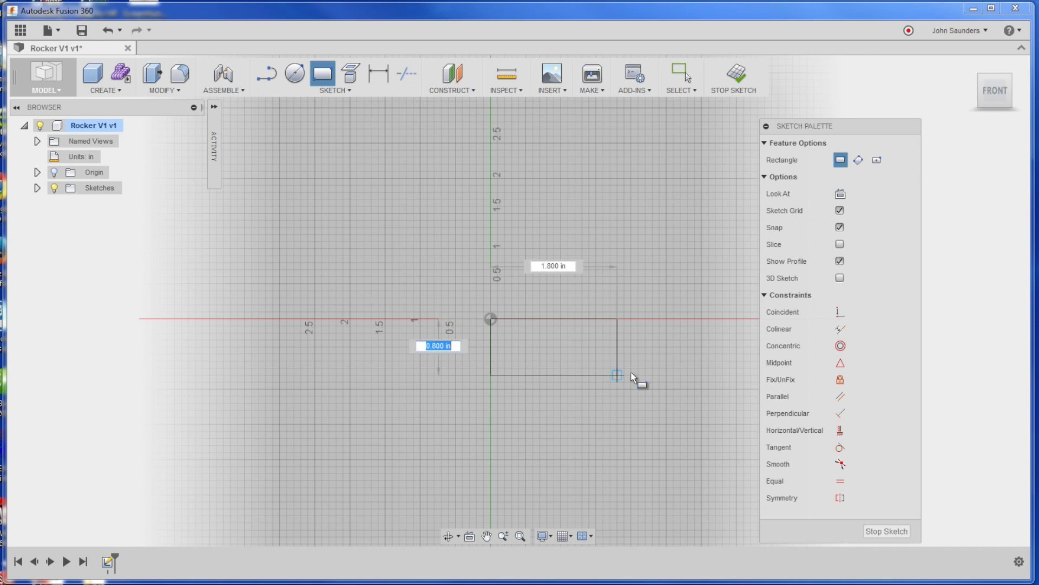
{"action": "type", "text": "1.25"}
{"action": "key", "text": "Tab"}
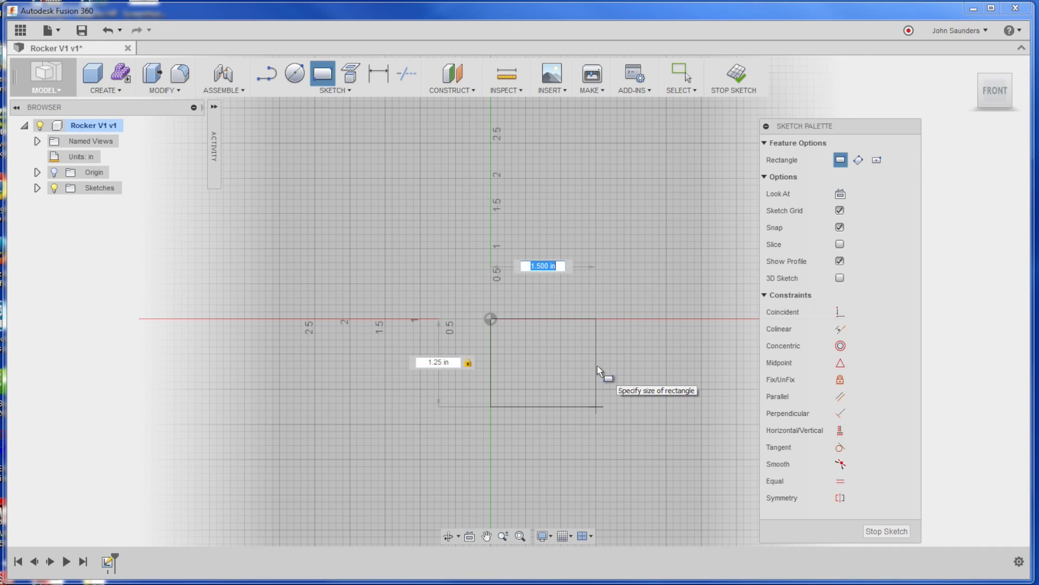
{"action": "type", "text": "2.5"}
{"action": "key", "text": "Tab"}
{"action": "key", "text": "Return"}
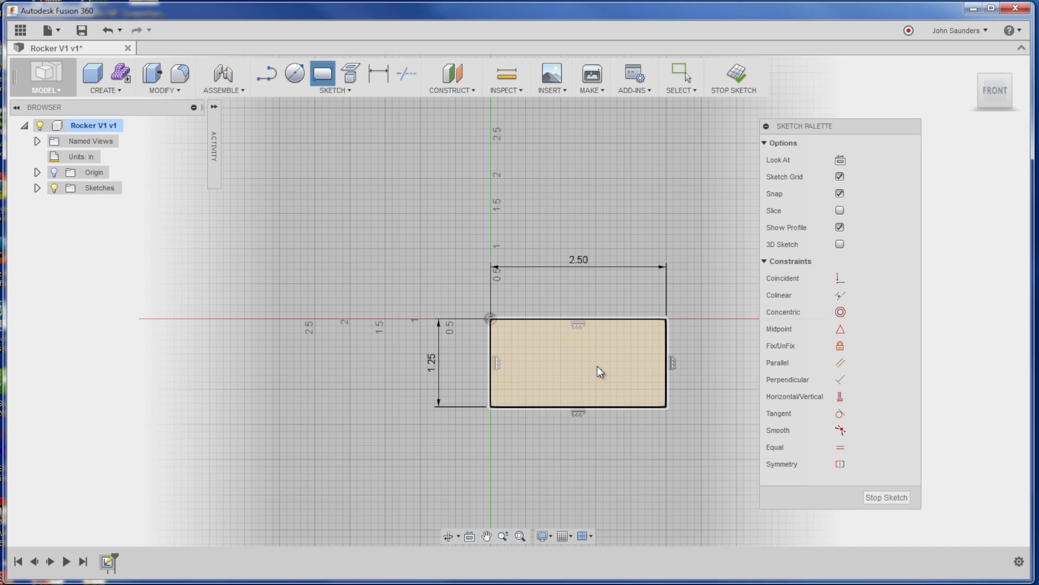
{"action": "key", "text": "Escape"}
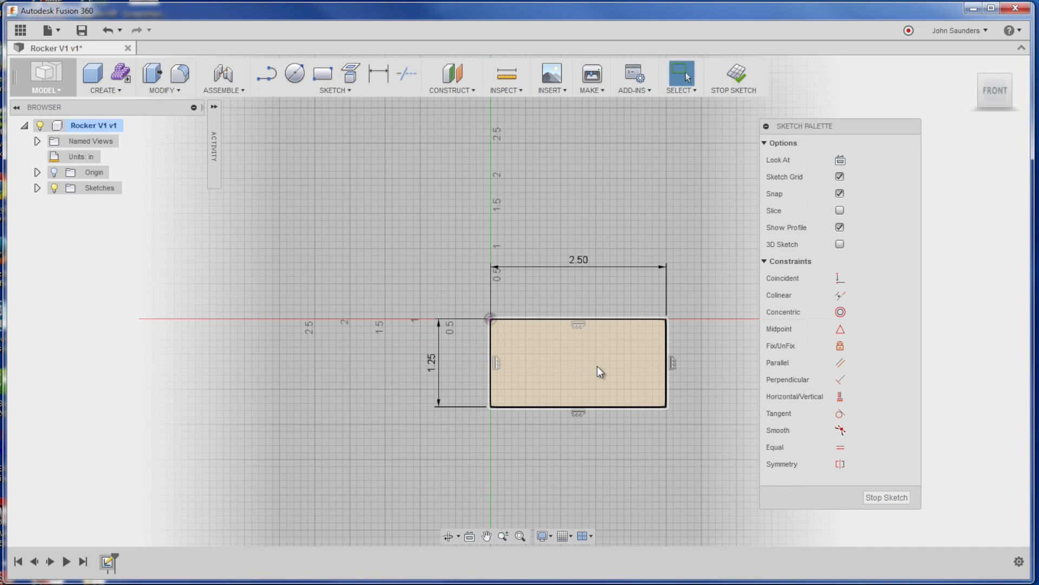
- Extrude the rectangle profile 1 in into a solid block
{"action": "key", "text": "q"}
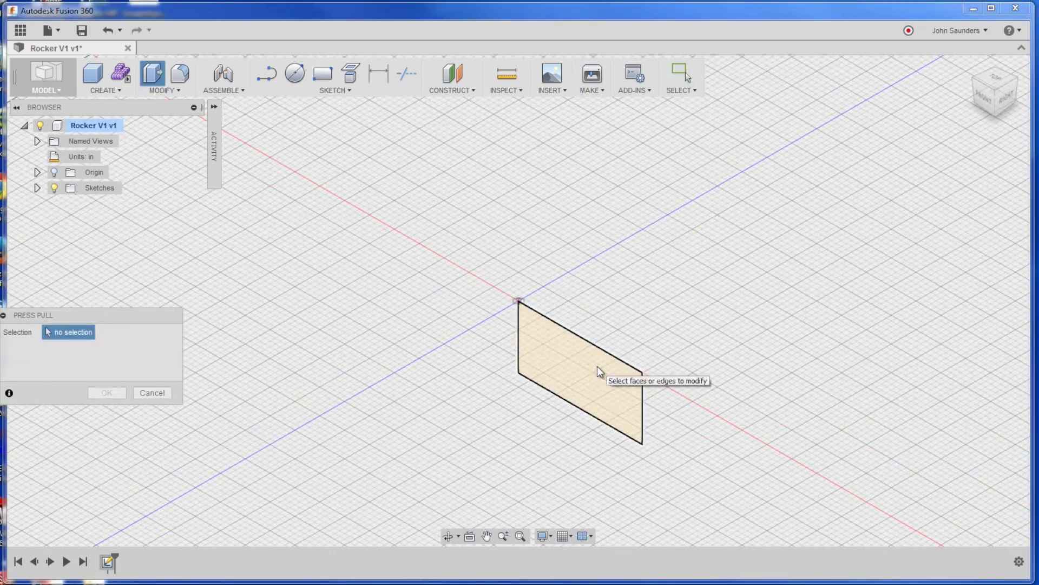
{"action": "left_click", "coordinate": [596, 366]}
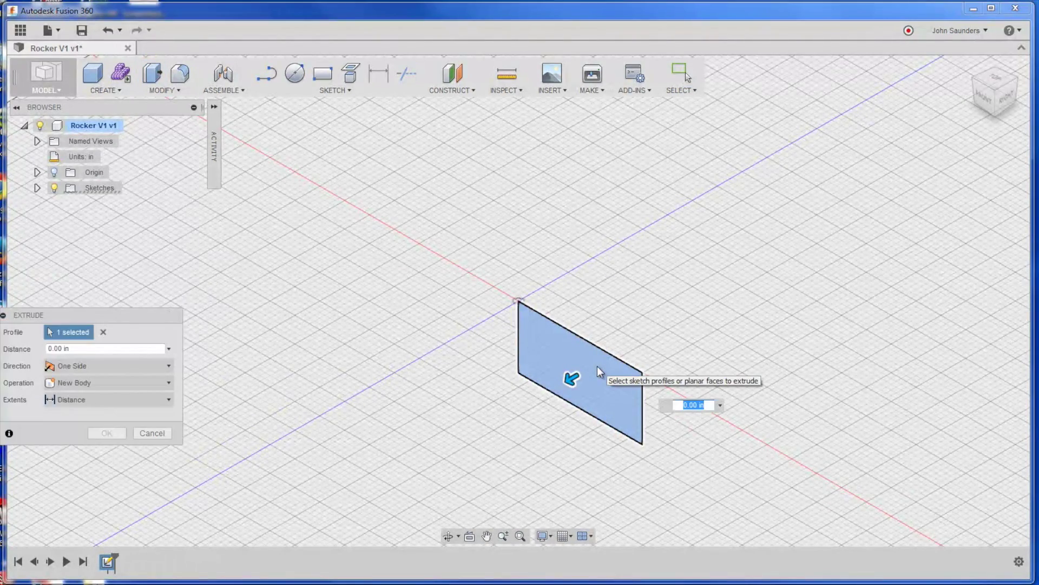
{"action": "type", "text": "1"}
{"action": "key", "text": "Return"}
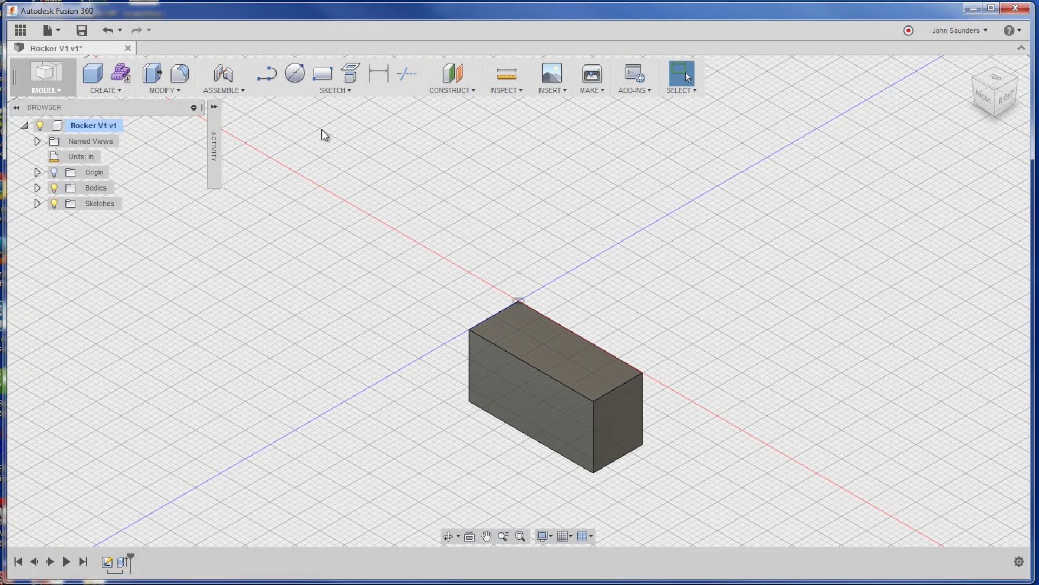
- Draw a 0.2 in circle near the top-left of the block's front face
{"action": "key", "text": "c"}
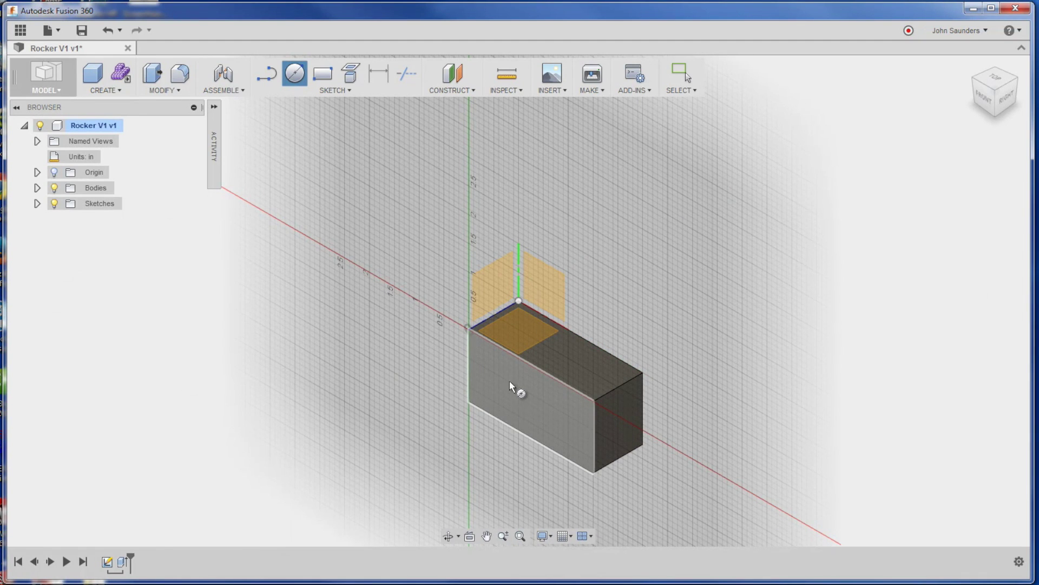
{"action": "left_click", "coordinate": [529, 393]}
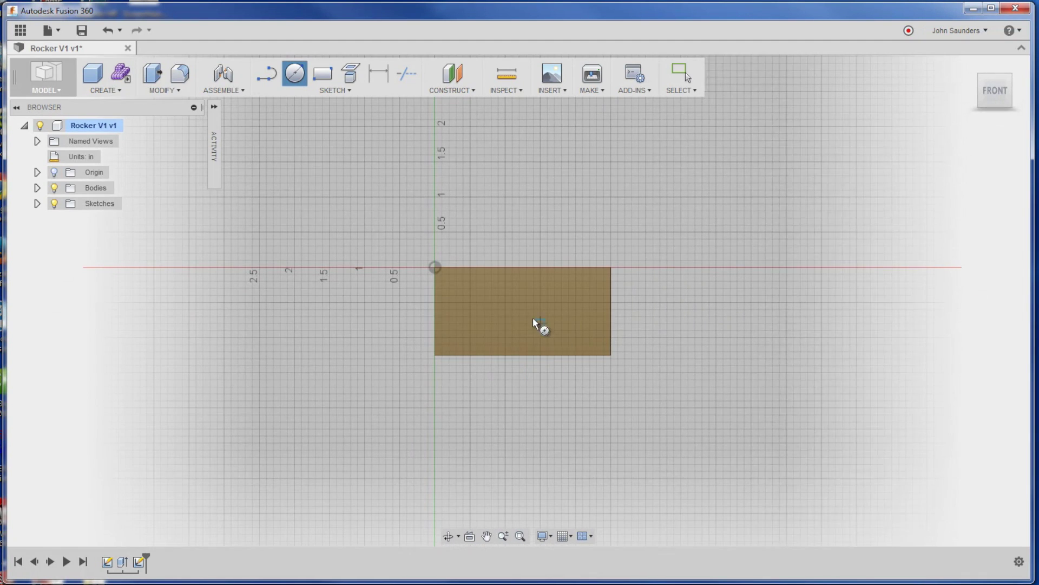
{"action": "left_click", "coordinate": [462, 295]}
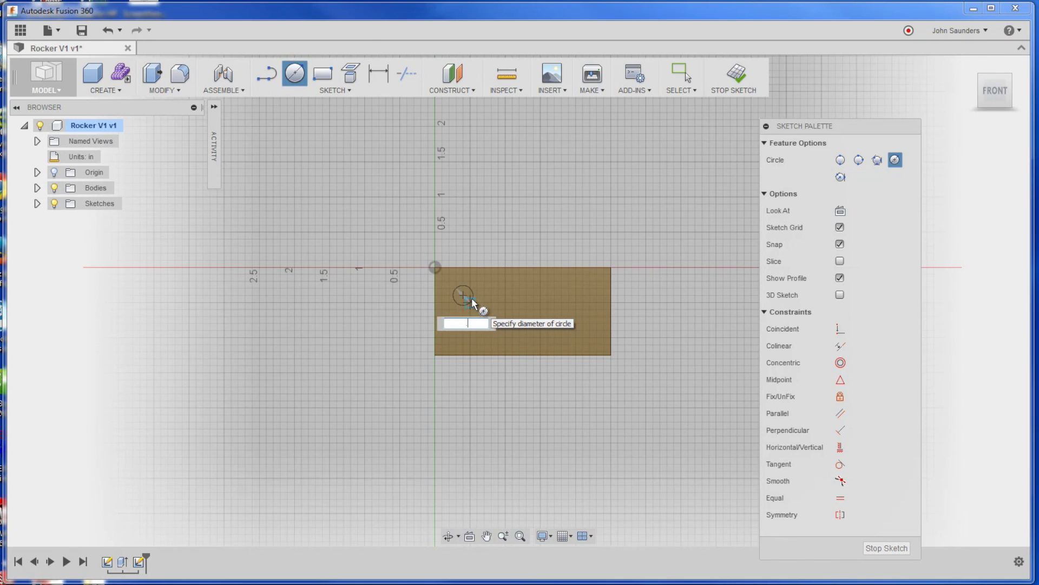
{"action": "key", "text": "Return"}
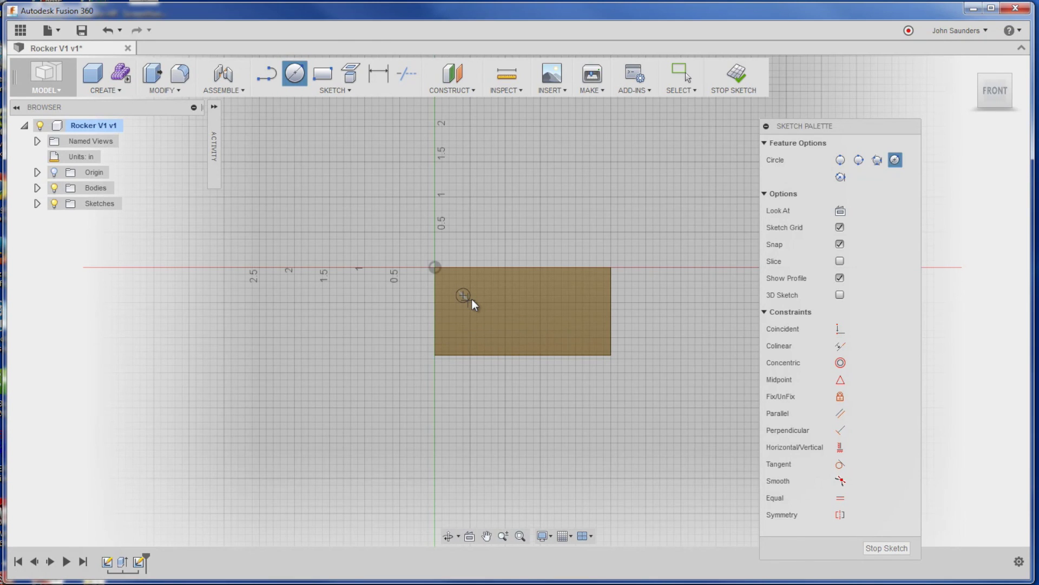
{"action": "key", "text": "Escape"}
- Draw a second 0.201 in circle near the top-right of the face
{"action": "scroll", "coordinate": [472, 299], "scroll_direction": "up", "scroll_amount": 2}
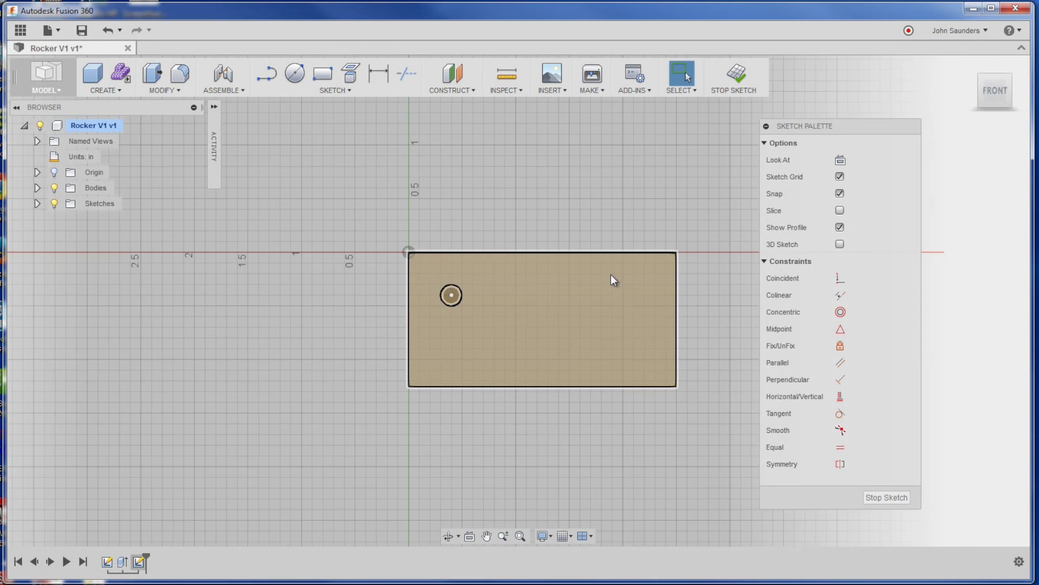
{"action": "middle_click_drag", "start_coordinate": [614, 281], "coordinate": [481, 250]}
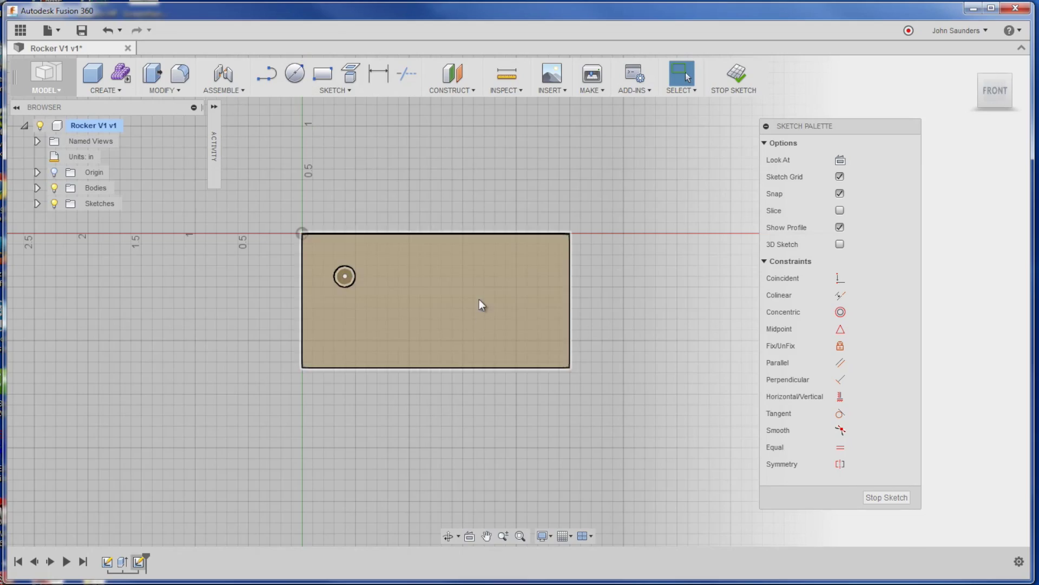
{"action": "left_click", "coordinate": [522, 273]}
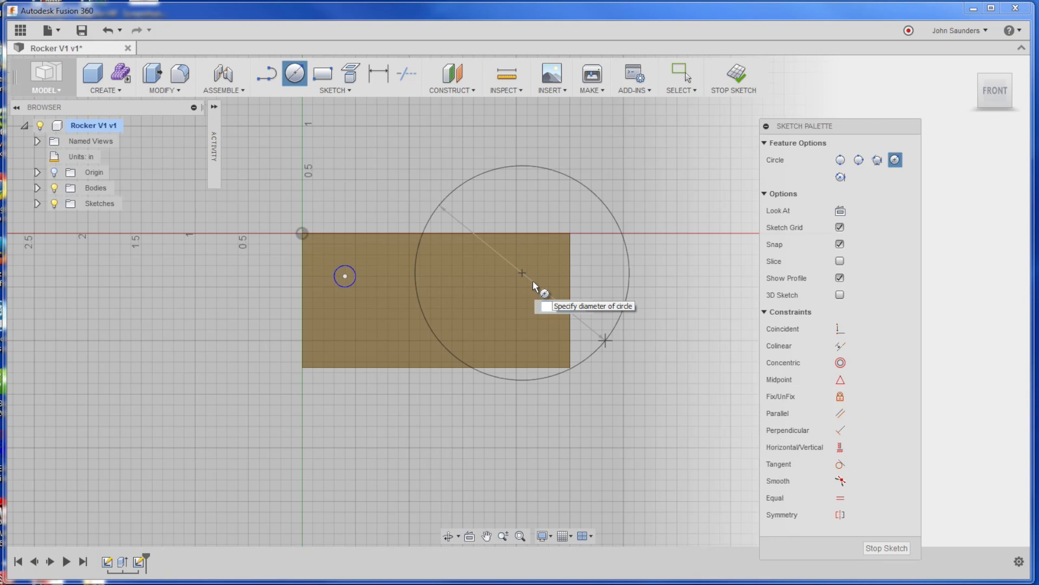
{"action": "key", "text": "Escape"}
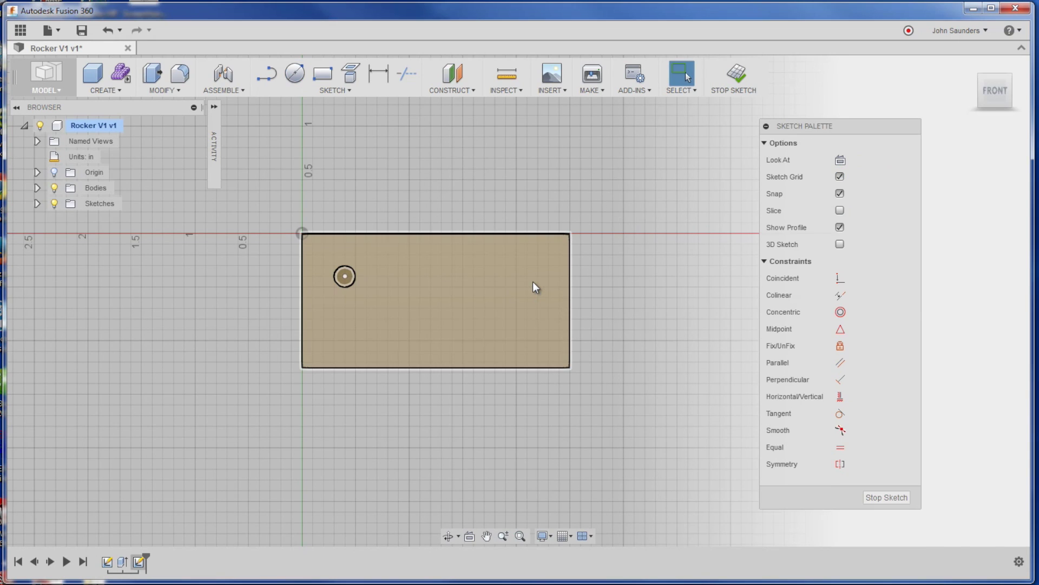
{"action": "key", "text": "c"}
{"action": "left_click", "coordinate": [515, 266]}
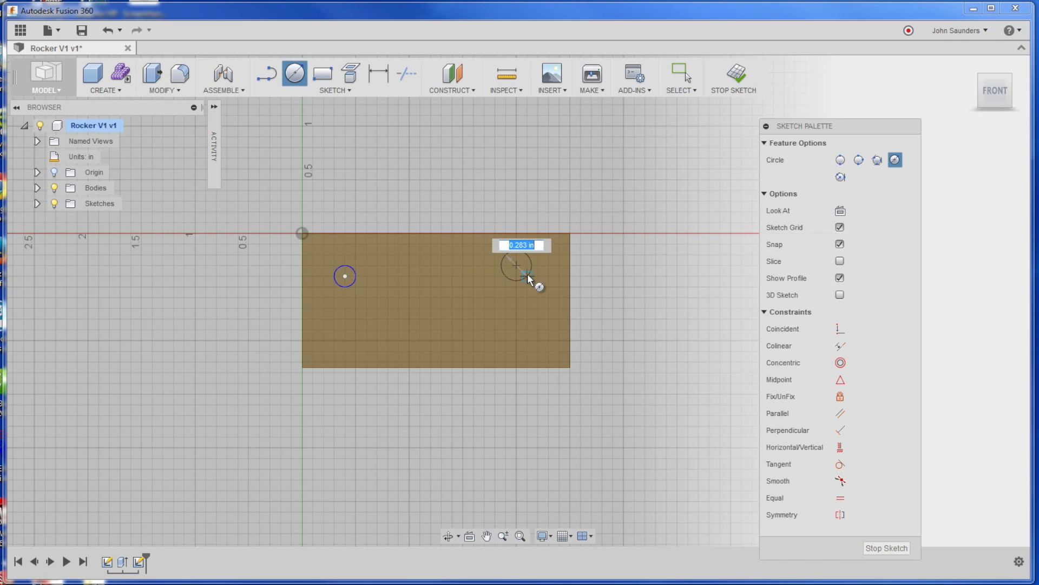
{"action": "key", "text": "Return"}
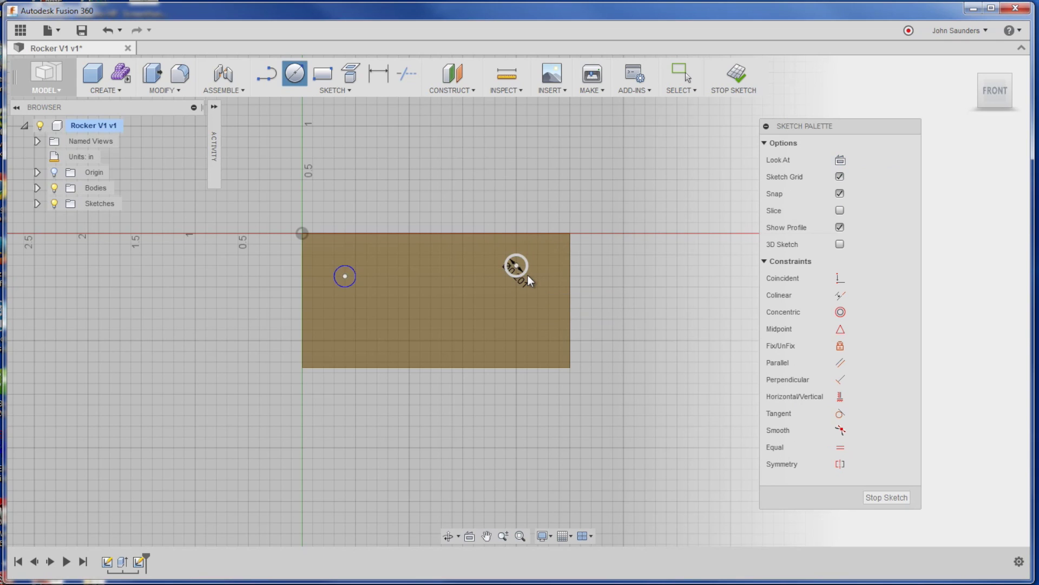
{"action": "key", "text": "Escape"}
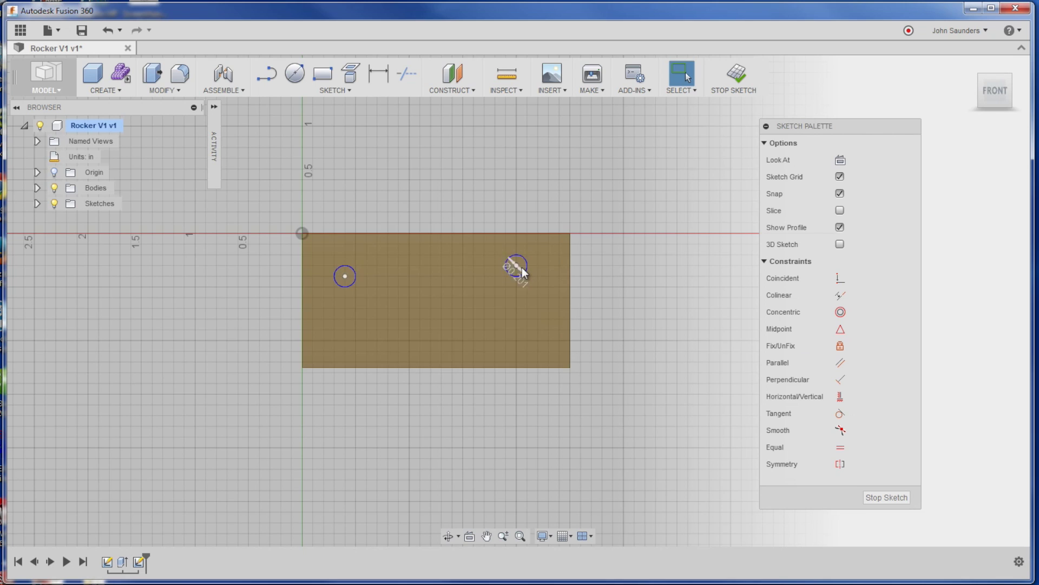
- Constrain the two circle centres to be horizontally level
{"action": "left_click", "coordinate": [473, 272]}
{"action": "left_click", "coordinate": [347, 276]}
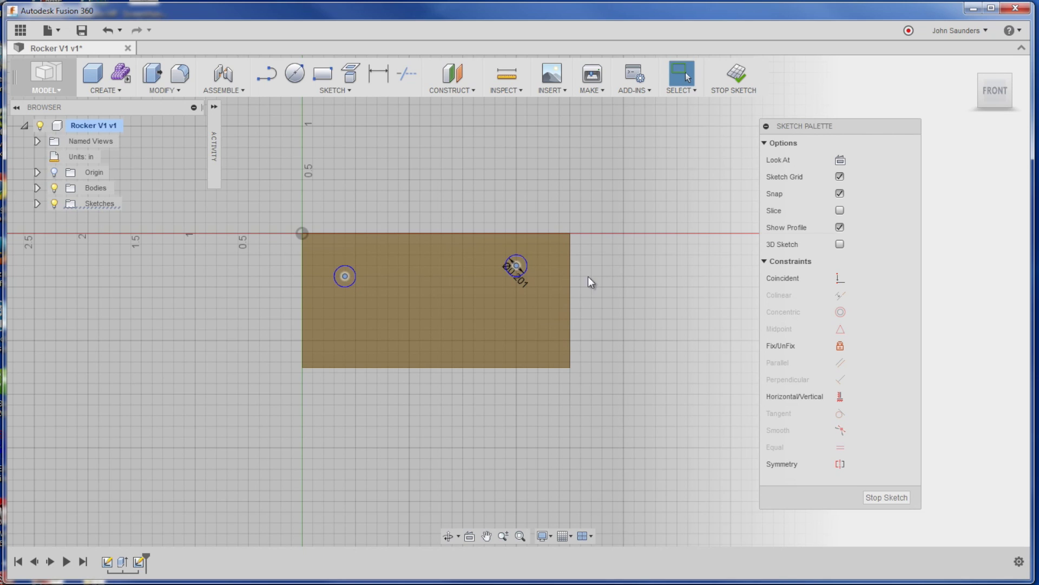
{"action": "left_click", "coordinate": [840, 397]}
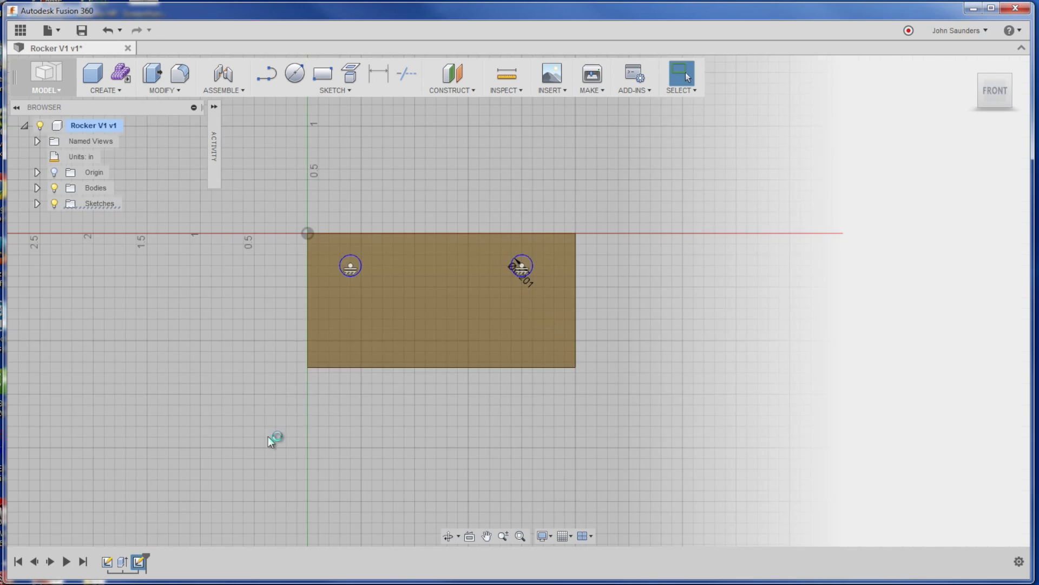
- Add a 1.76 in dimension between the two hole centres, placed above the block
{"action": "key", "text": "d"}
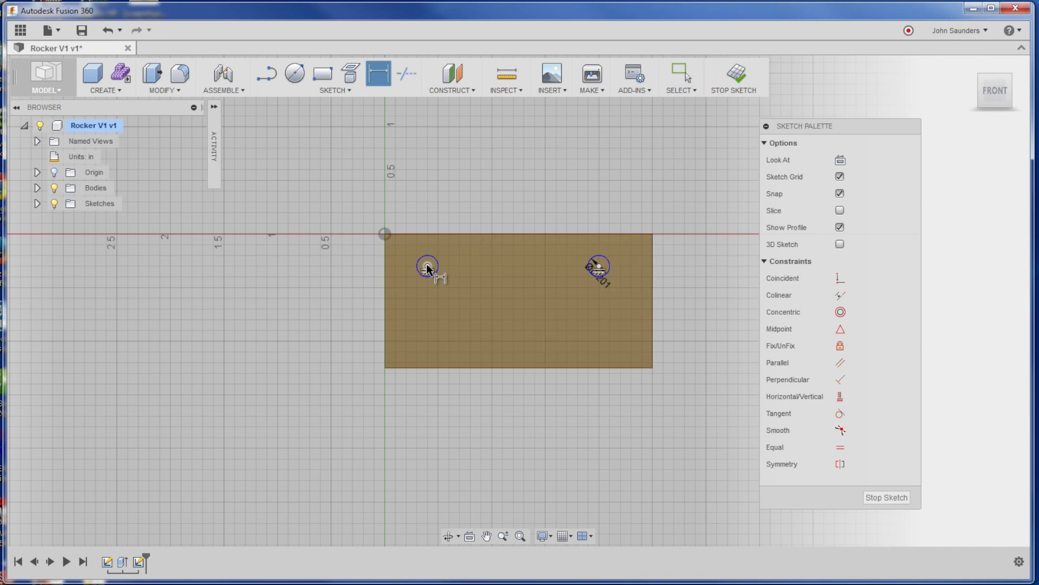
{"action": "left_click", "coordinate": [600, 263]}
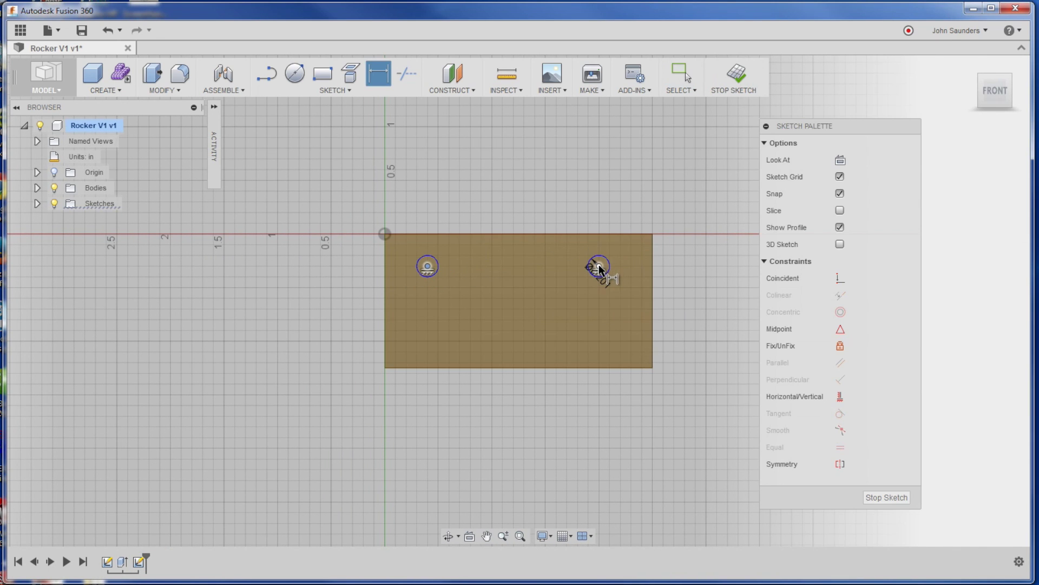
{"action": "left_click", "coordinate": [529, 212]}
{"action": "type", "text": "1"}
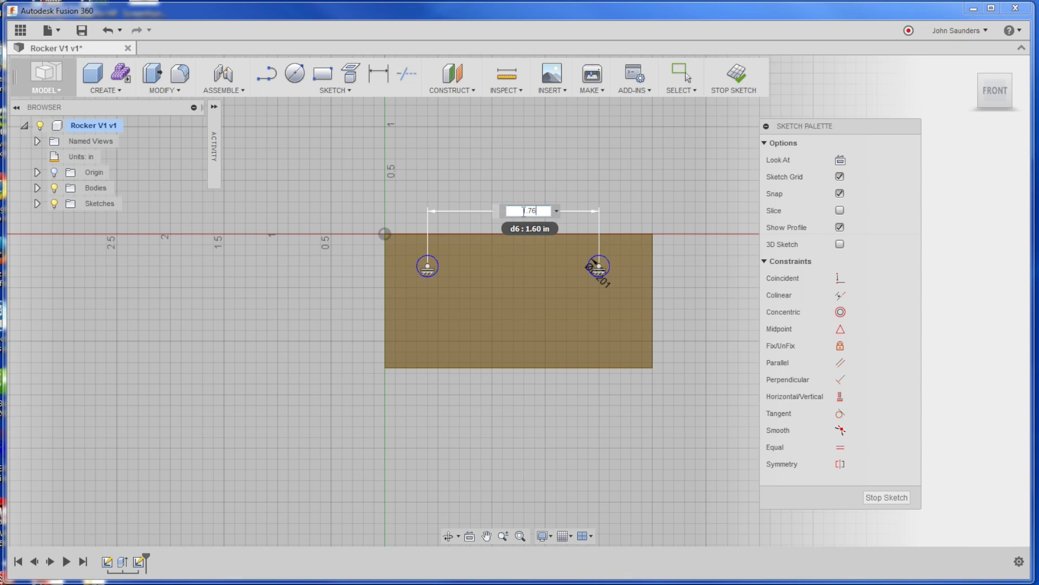
{"action": "type", "text": ".76"}
{"action": "key", "text": "Return"}
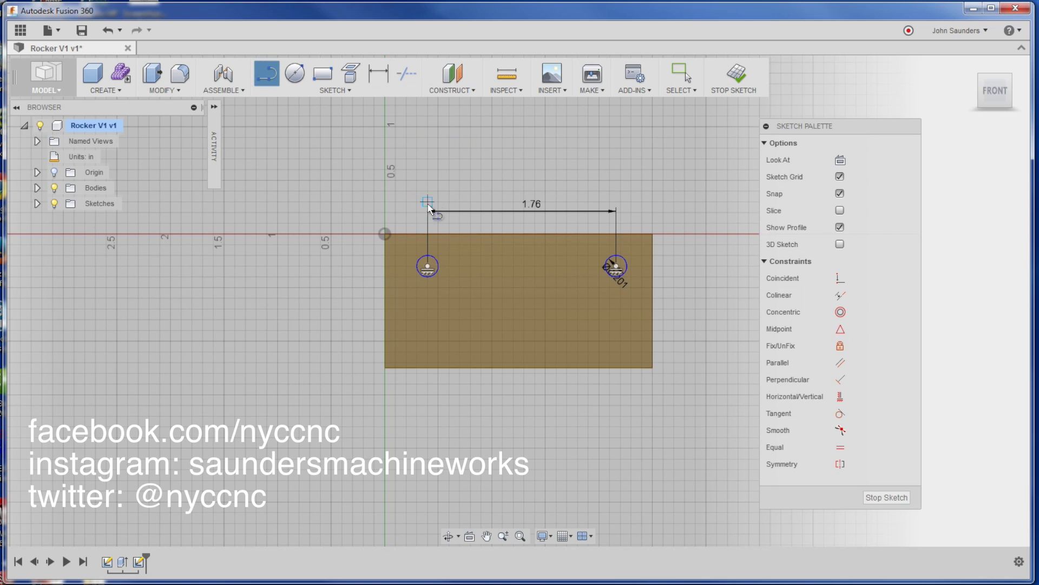
- Draw a vertical construction line between the top and bottom edge midpoints
{"action": "left_click", "coordinate": [519, 233]}
{"action": "left_click", "coordinate": [520, 368]}
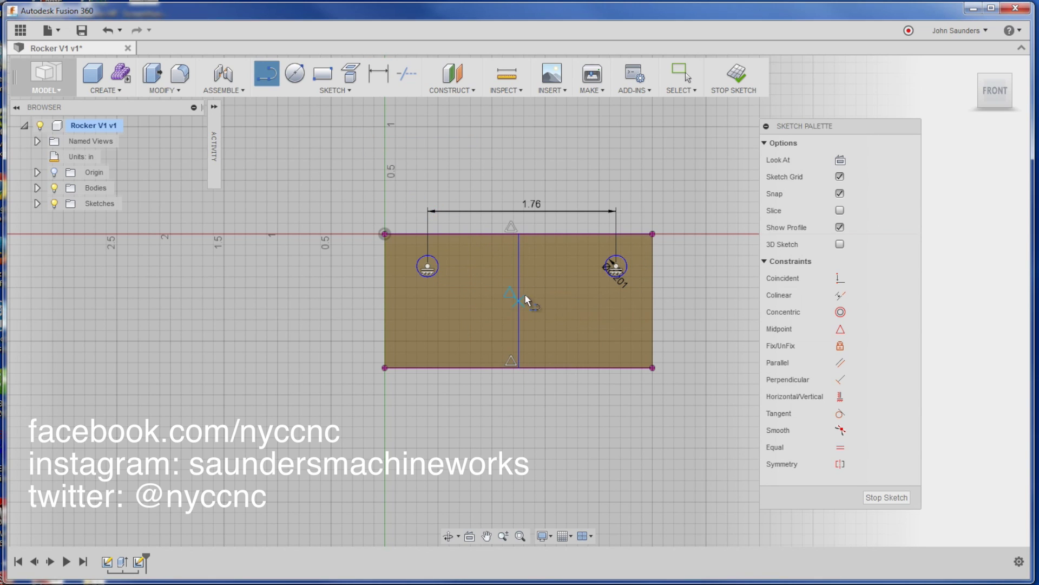
{"action": "left_click", "coordinate": [682, 75]}
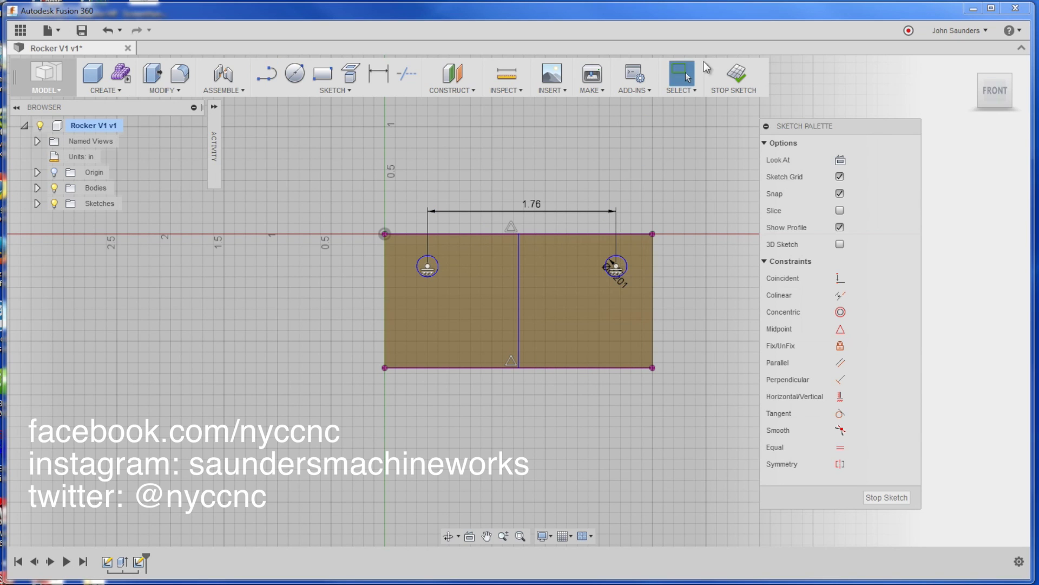
{"action": "left_click", "coordinate": [520, 249]}
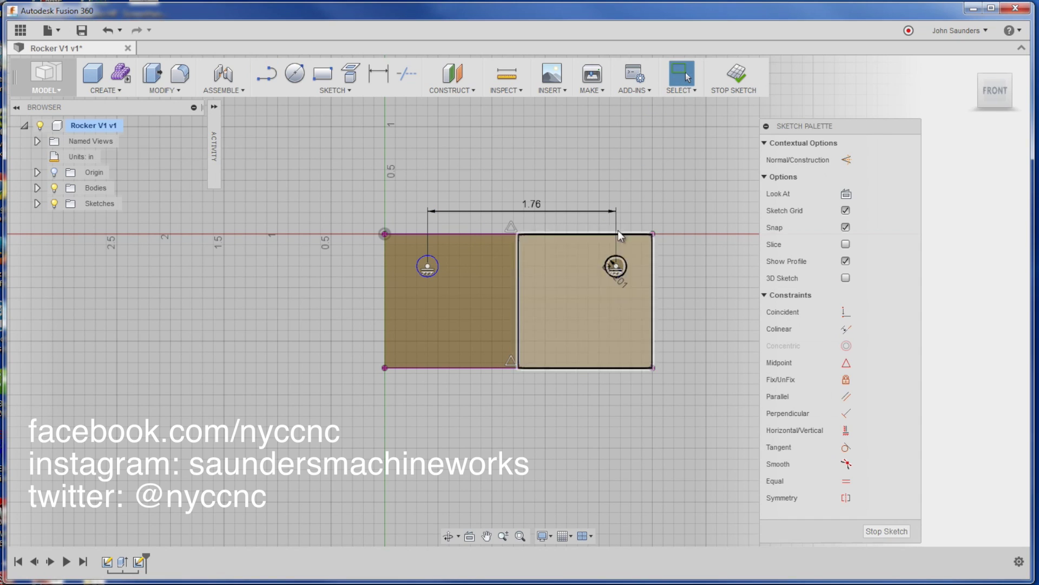
{"action": "left_click", "coordinate": [846, 161]}
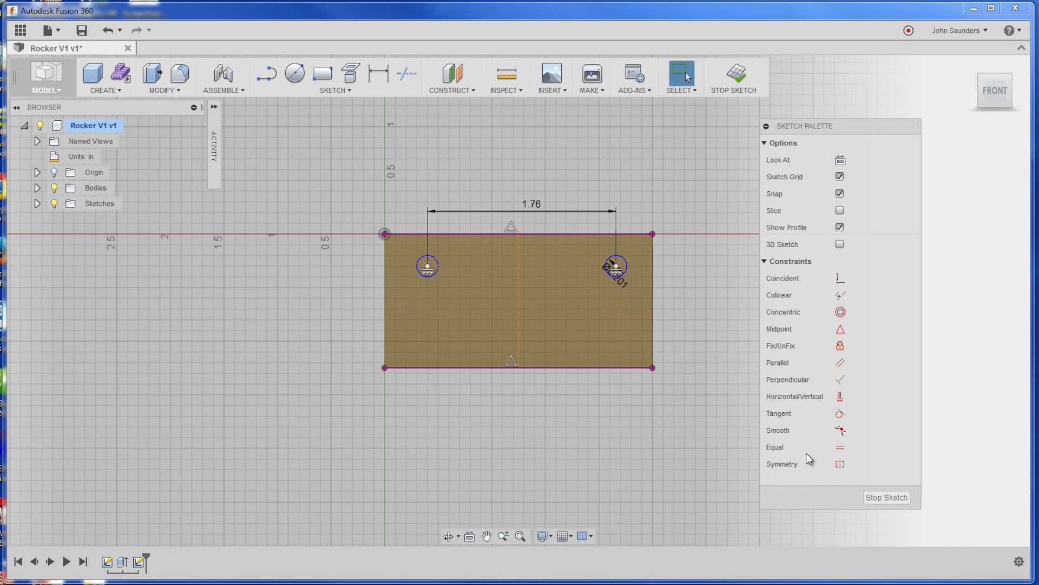
- Make the two hole centres symmetric about the vertical midline
{"action": "left_click", "coordinate": [840, 464]}
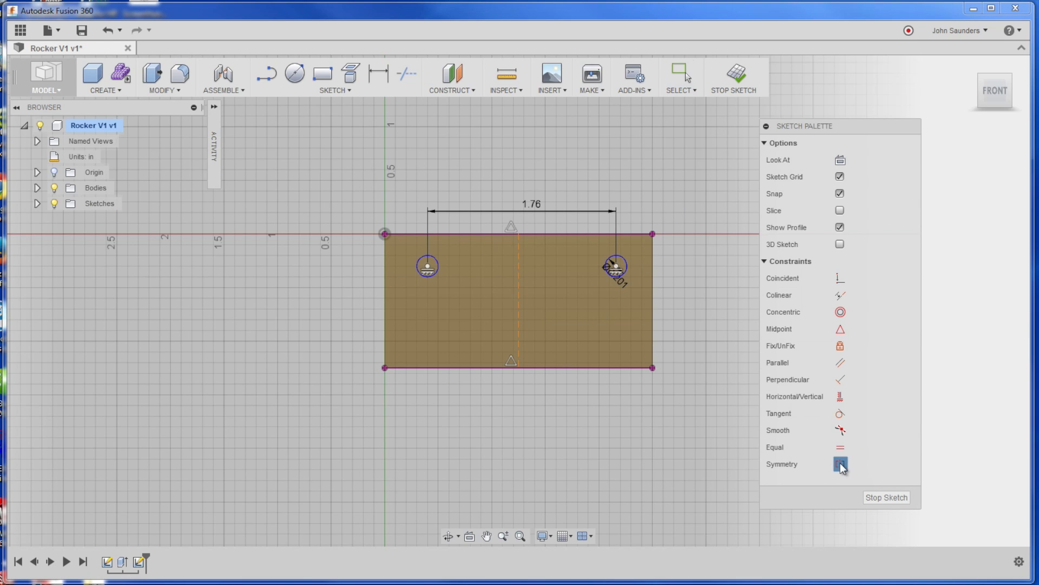
{"action": "left_click", "coordinate": [427, 267]}
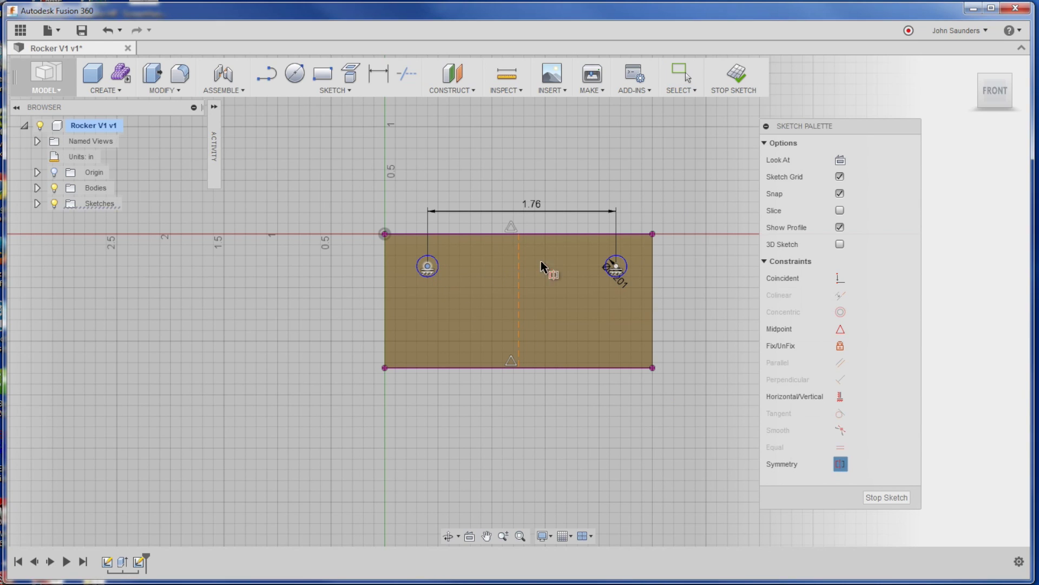
{"action": "left_click", "coordinate": [616, 267]}
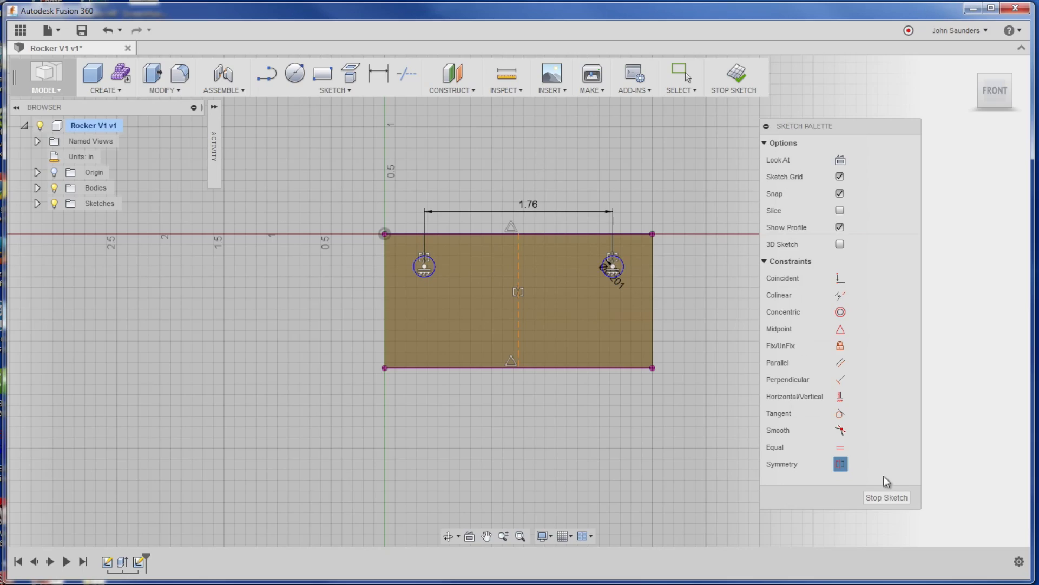
{"action": "key", "text": "Escape"}
- Change the hole spacing to 1.25 in, then restore it to 1.76 in
{"action": "double_click", "coordinate": [534, 206]}
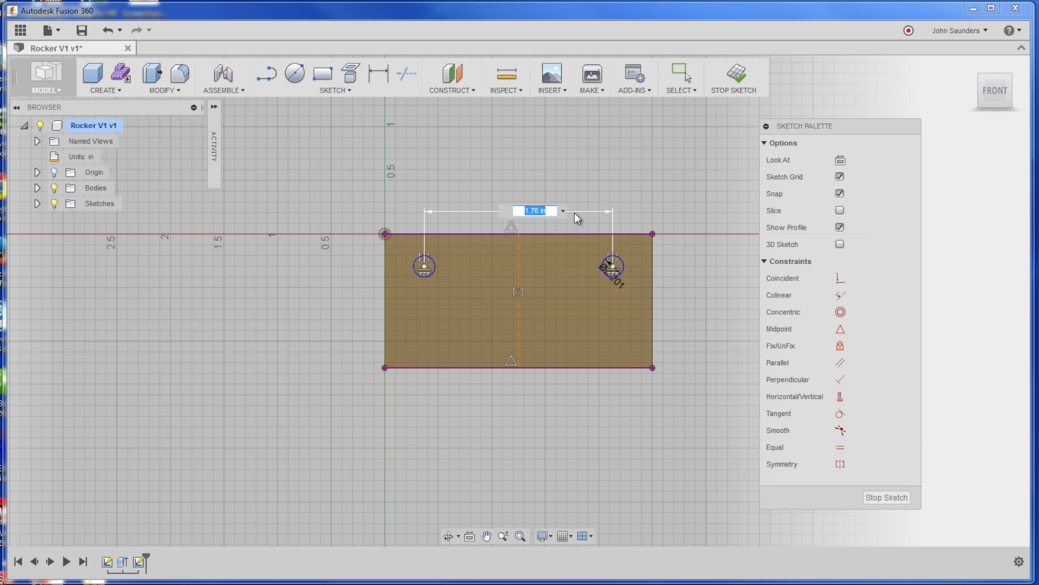
{"action": "type", "text": "1.25"}
{"action": "key", "text": "Return"}
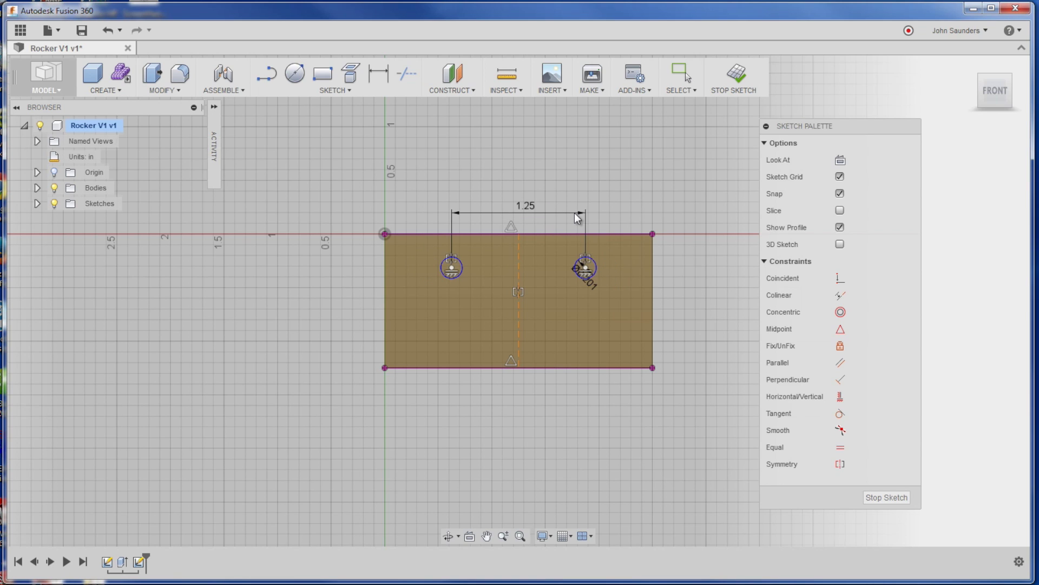
{"action": "double_click", "coordinate": [527, 205]}
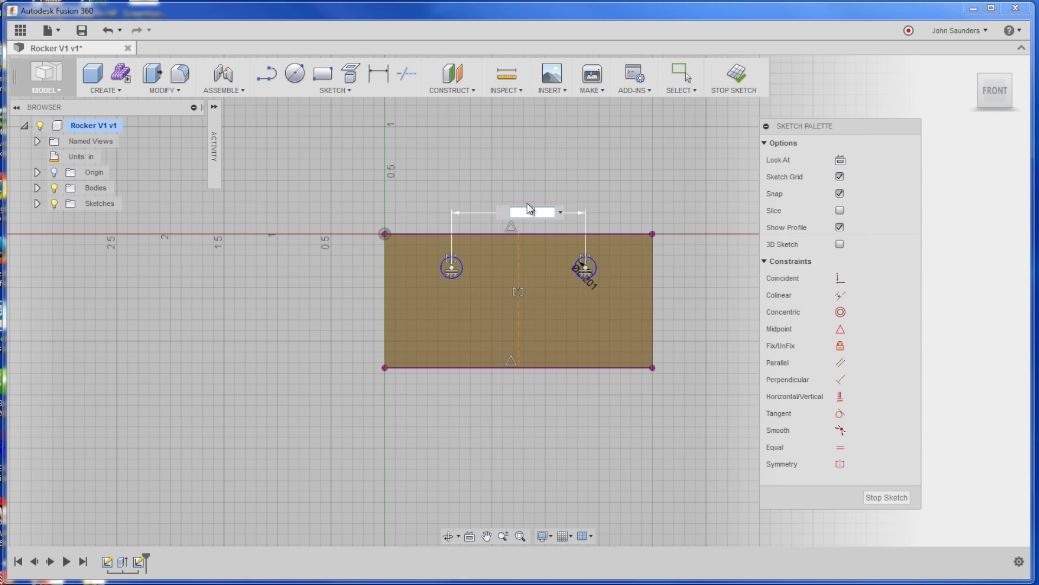
{"action": "type", "text": "1.76"}
{"action": "key", "text": "Return"}
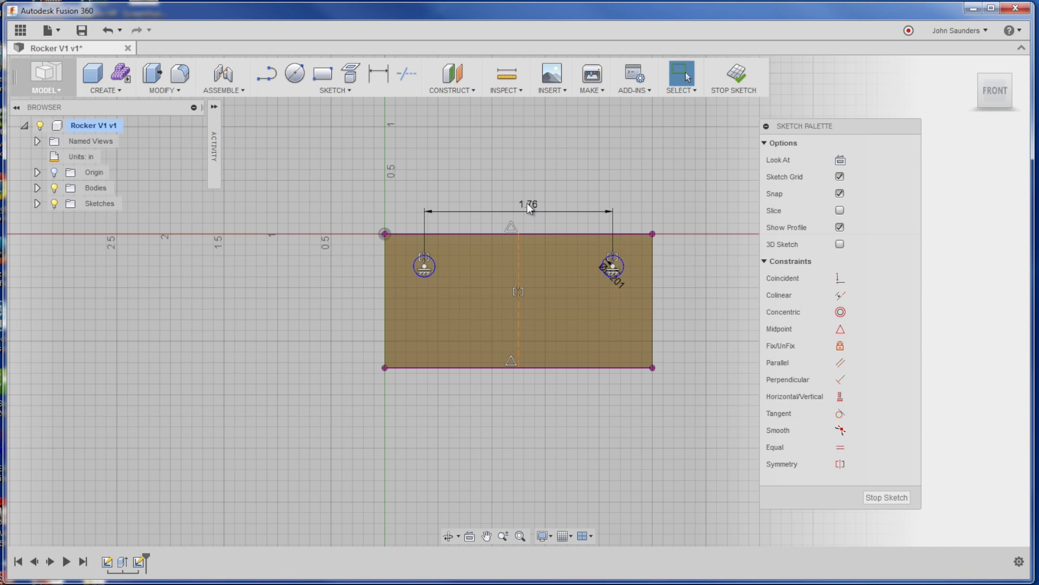
{"action": "key", "text": "e"}
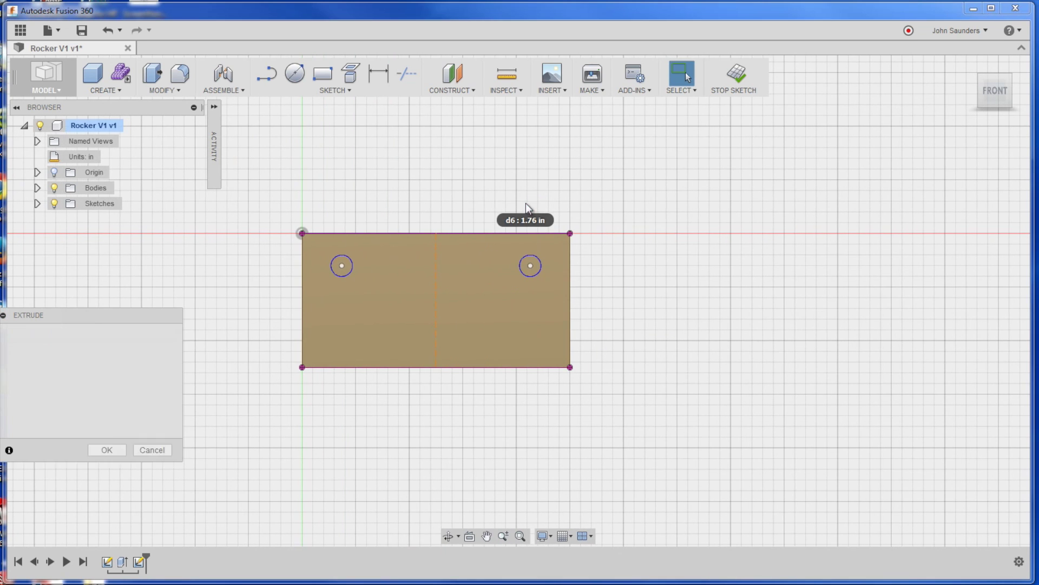
- Extrude both circle profiles -1 in to cut two holes into the block
{"action": "left_click", "coordinate": [346, 268]}
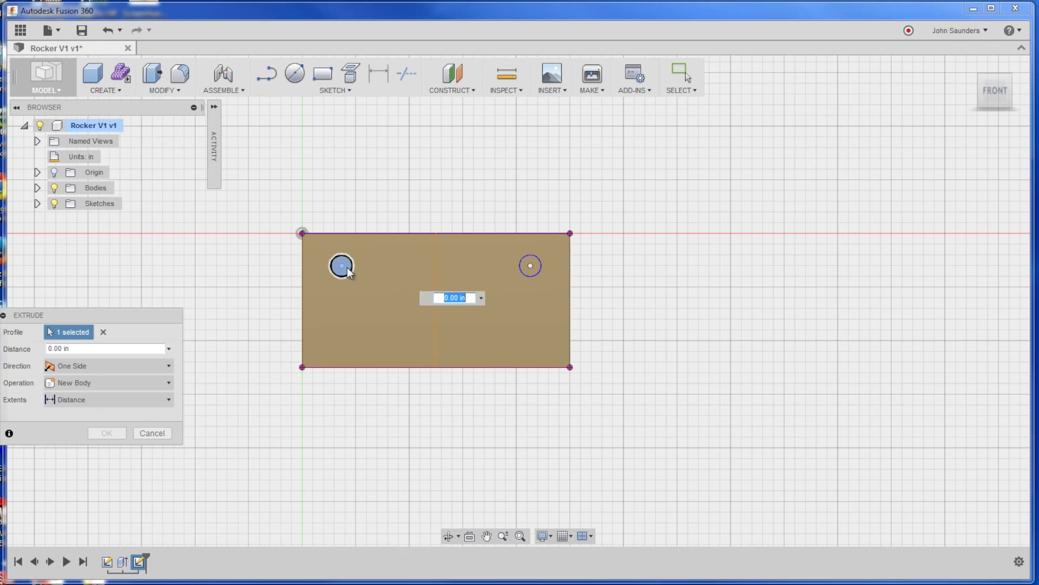
{"action": "left_click", "coordinate": [530, 266]}
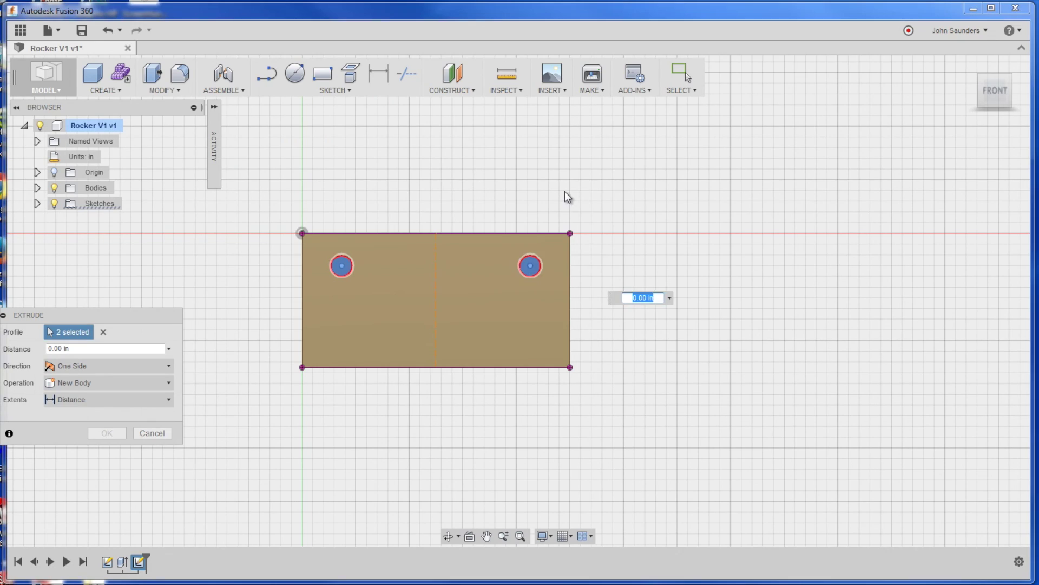
{"action": "middle_click_drag", "start_coordinate": [564, 190], "coordinate": [521, 217], "text": "shift"}
{"action": "type", "text": "-1"}
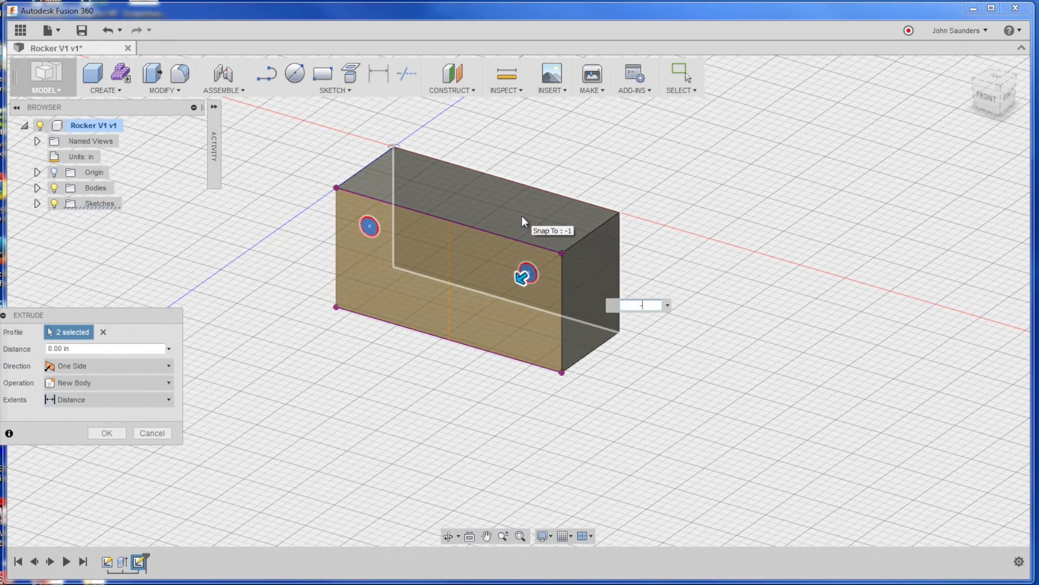
{"action": "key", "text": "Return"}
{"action": "middle_click_drag", "start_coordinate": [522, 219], "coordinate": [560, 188], "text": "shift"}
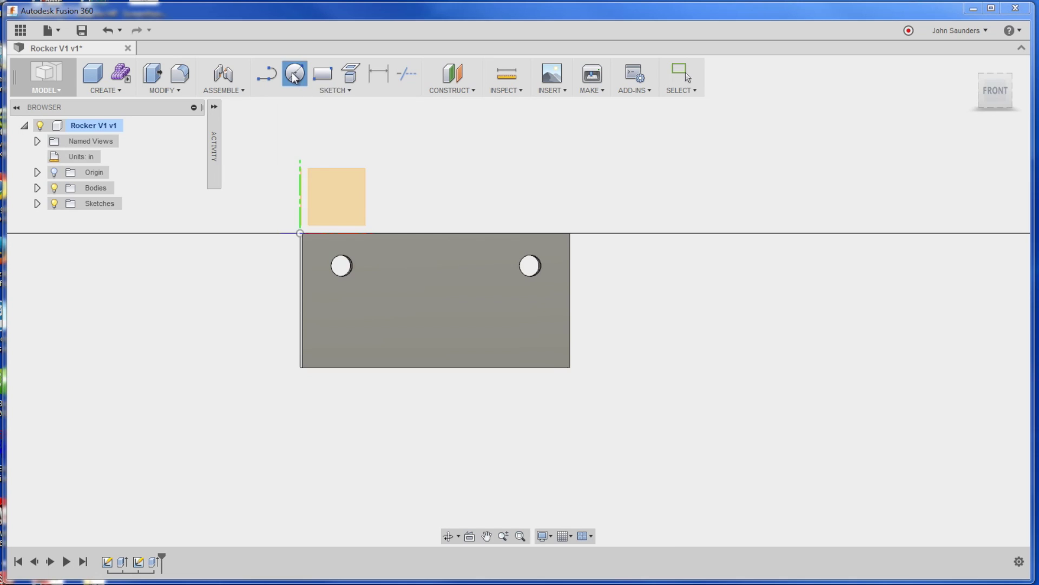
- Sketch a larger circle centred on the left hole on the block face
{"action": "left_click", "coordinate": [366, 281]}
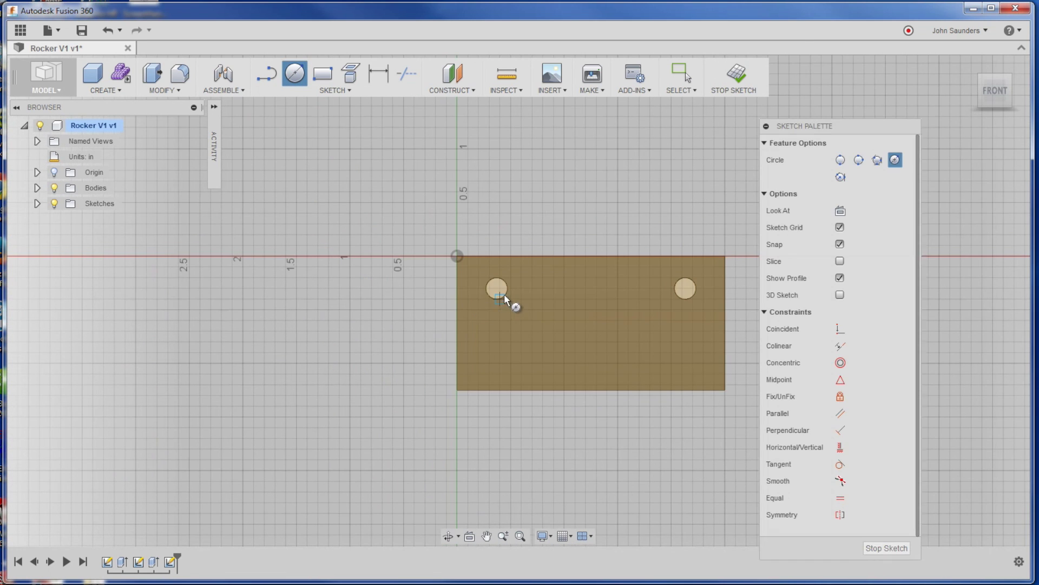
{"action": "scroll", "coordinate": [499, 291], "scroll_direction": "up", "scroll_amount": 4}
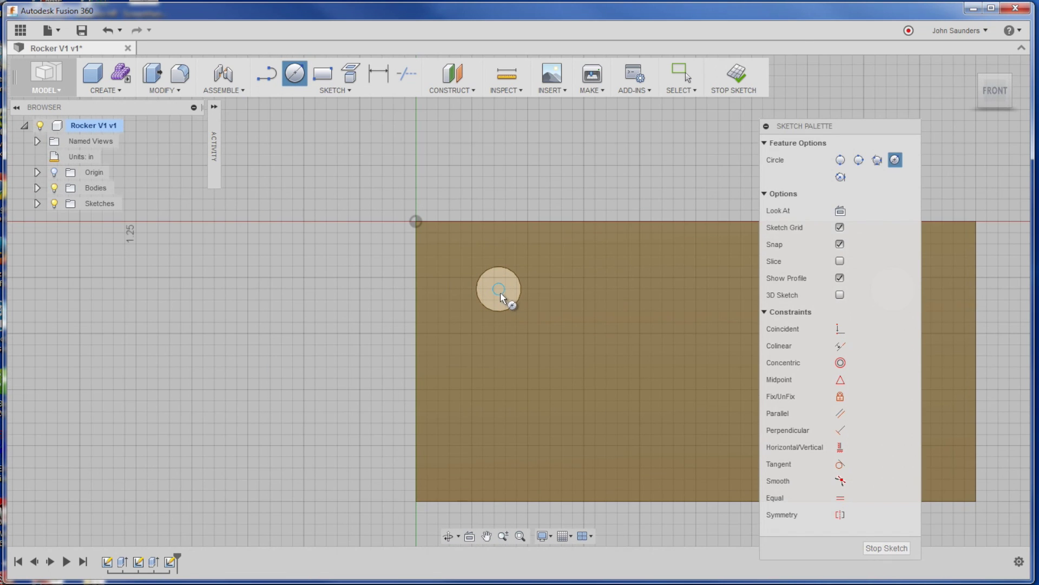
{"action": "left_click", "coordinate": [499, 290]}
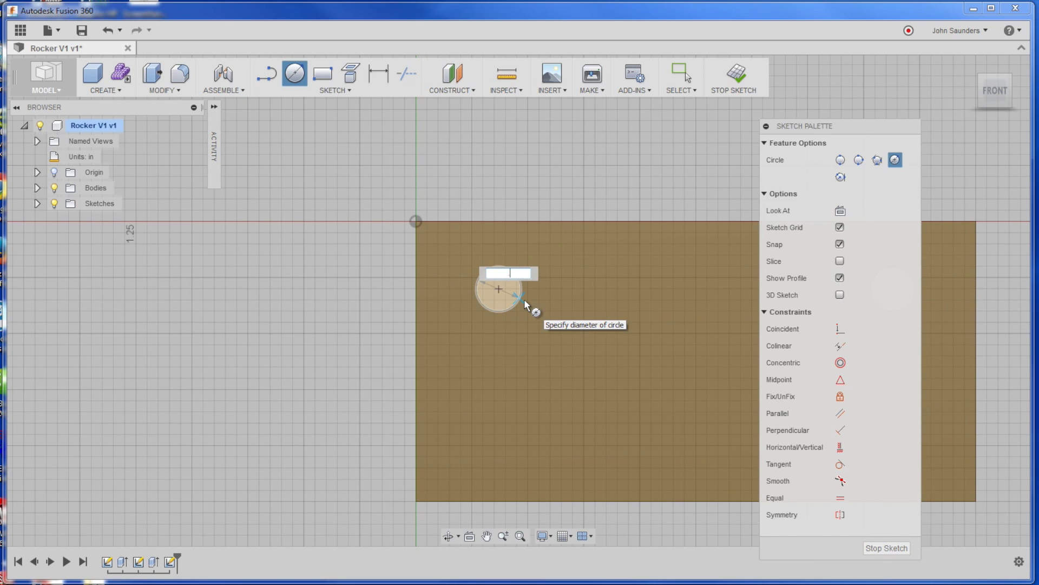
{"action": "left_click", "coordinate": [525, 302]}
{"action": "key", "text": "Escape"}
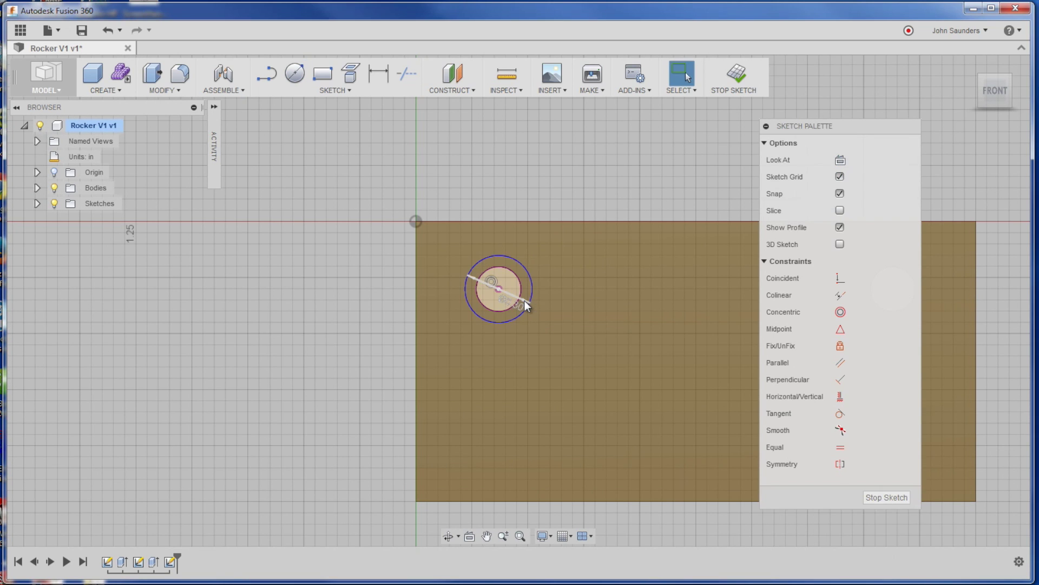
- Cut the ring around the left hole -0.62 in deep as a counterbore
{"action": "key", "text": "e"}
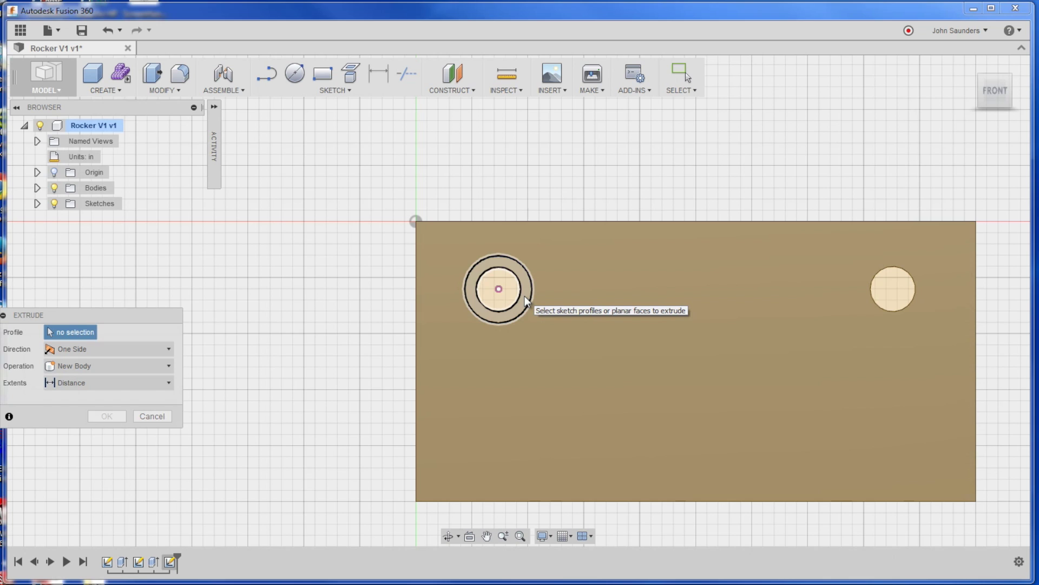
{"action": "left_click", "coordinate": [524, 297]}
{"action": "type", "text": "-"}
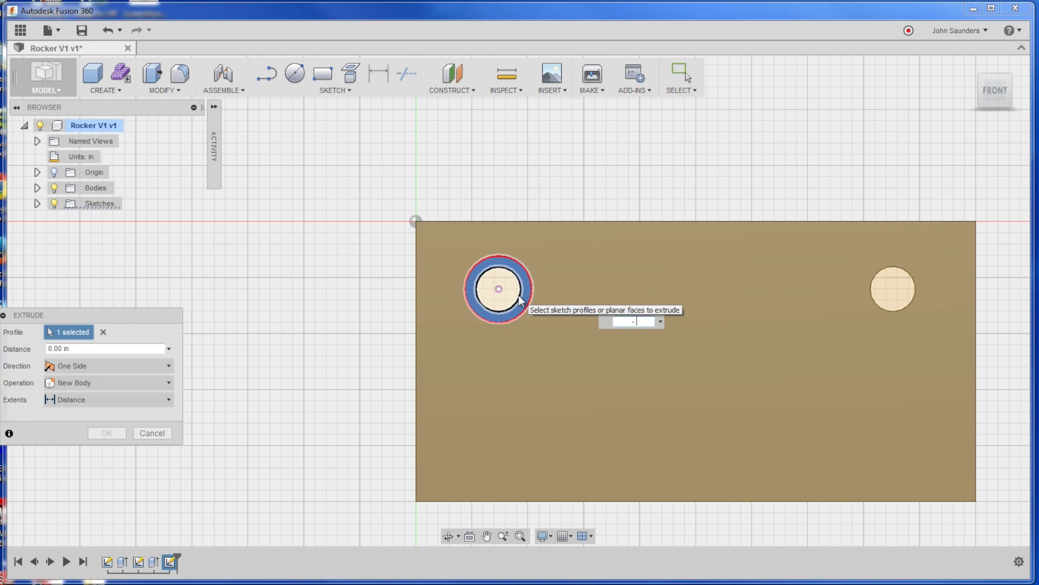
{"action": "type", "text": ".62"}
{"action": "key", "text": "Return"}
{"action": "middle_click_drag", "start_coordinate": [520, 296], "coordinate": [412, 185], "text": "shift"}
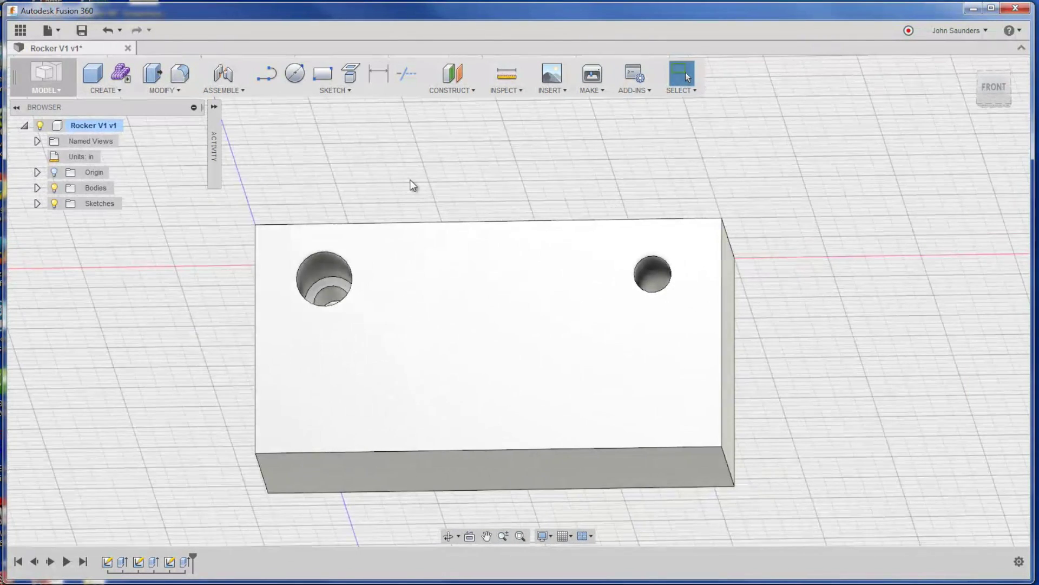
- Create Plane1 as a midplane between the block's two end faces
{"action": "left_click", "coordinate": [470, 92]}
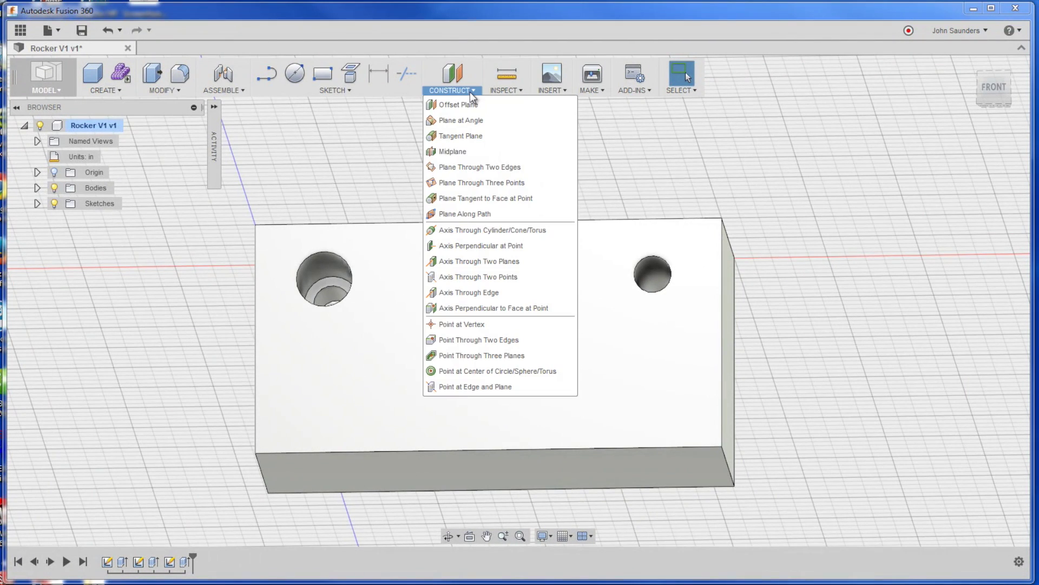
{"action": "left_click", "coordinate": [478, 153]}
{"action": "middle_click_drag", "start_coordinate": [891, 223], "coordinate": [850, 237], "text": "shift"}
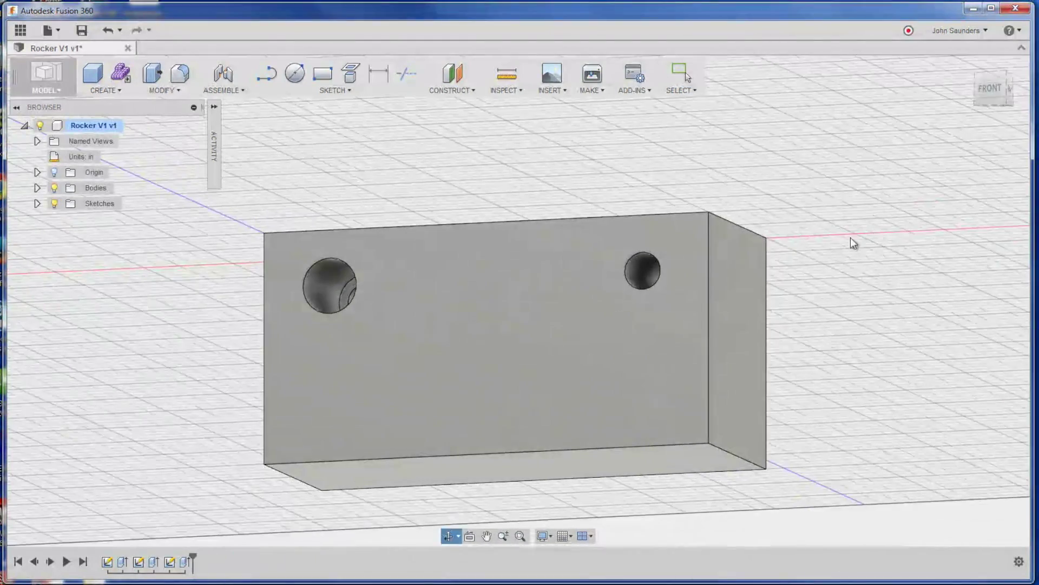
{"action": "left_click", "coordinate": [736, 325]}
{"action": "middle_click_drag", "start_coordinate": [552, 167], "coordinate": [308, 239], "text": "shift"}
{"action": "left_click", "coordinate": [309, 239]}
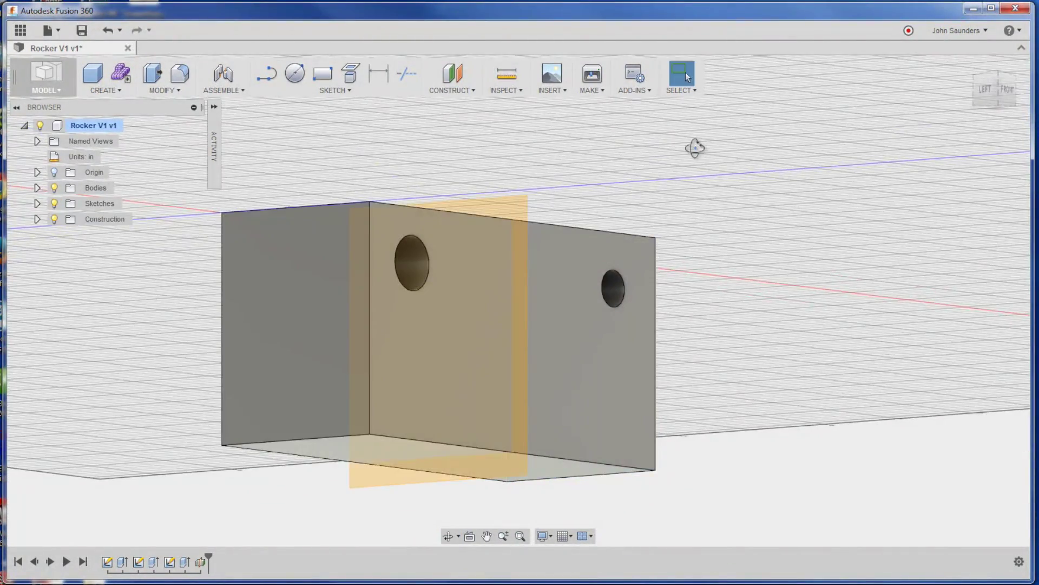
{"action": "middle_click_drag", "start_coordinate": [691, 146], "coordinate": [619, 178], "text": "shift"}
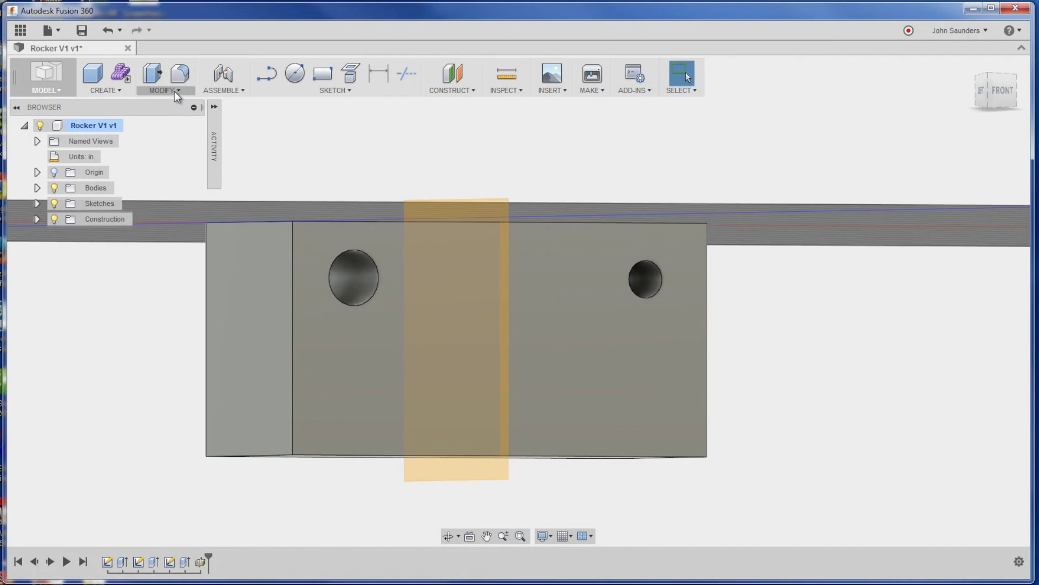
{"action": "left_click", "coordinate": [106, 91]}
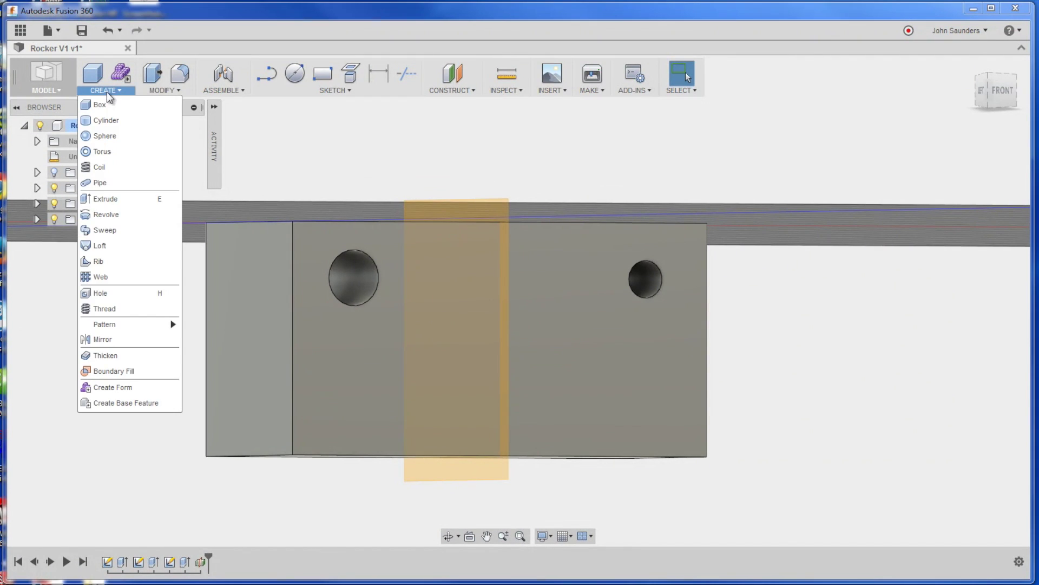
- Mirror the left counterbore face across Plane1
{"action": "left_click", "coordinate": [123, 338]}
{"action": "middle_click_drag", "start_coordinate": [504, 181], "coordinate": [331, 273], "text": "shift"}
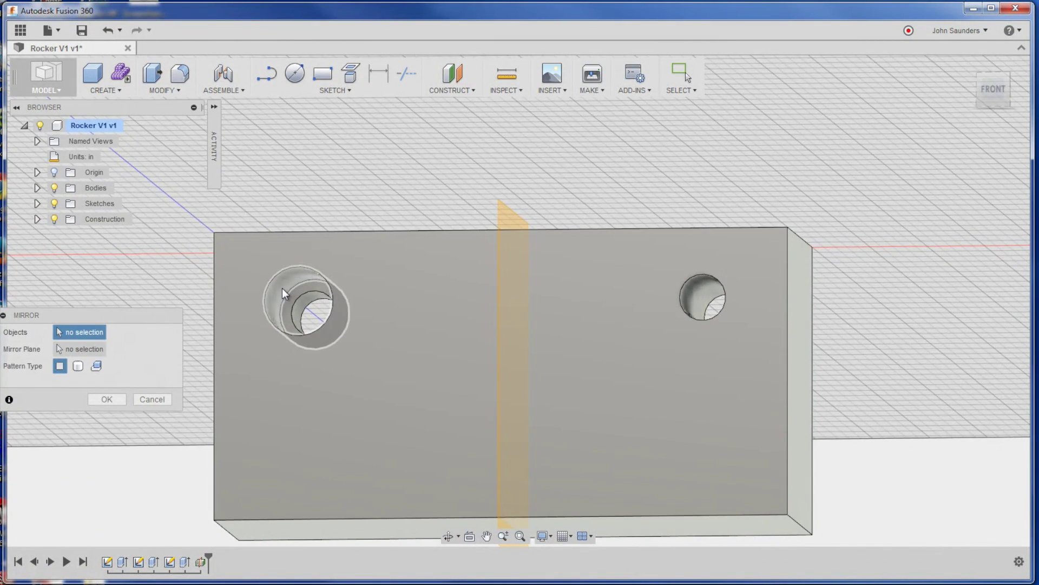
{"action": "left_click", "coordinate": [282, 288]}
{"action": "left_click", "coordinate": [79, 351]}
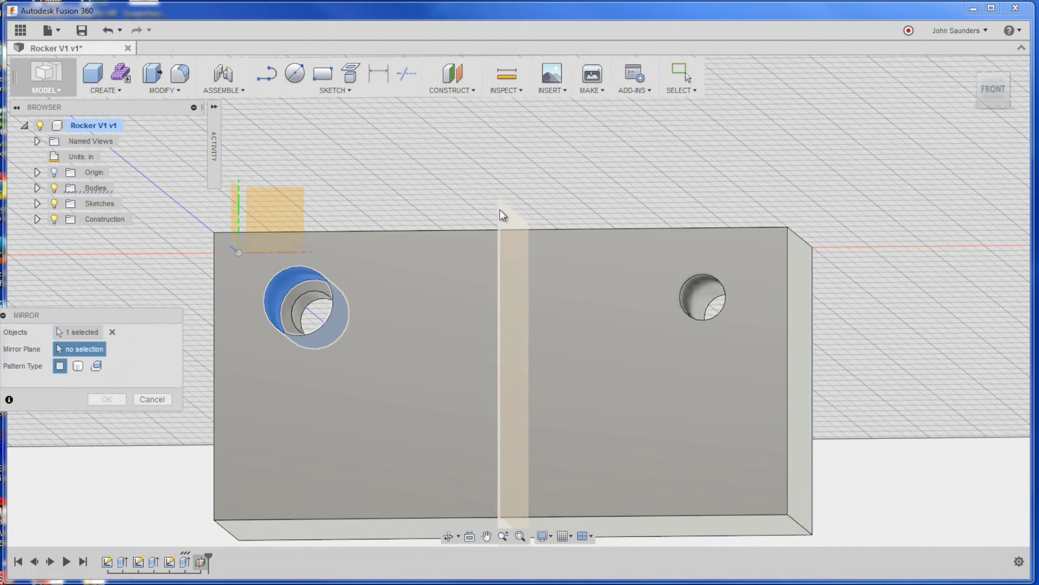
{"action": "left_click", "coordinate": [500, 211]}
{"action": "left_click", "coordinate": [105, 399]}
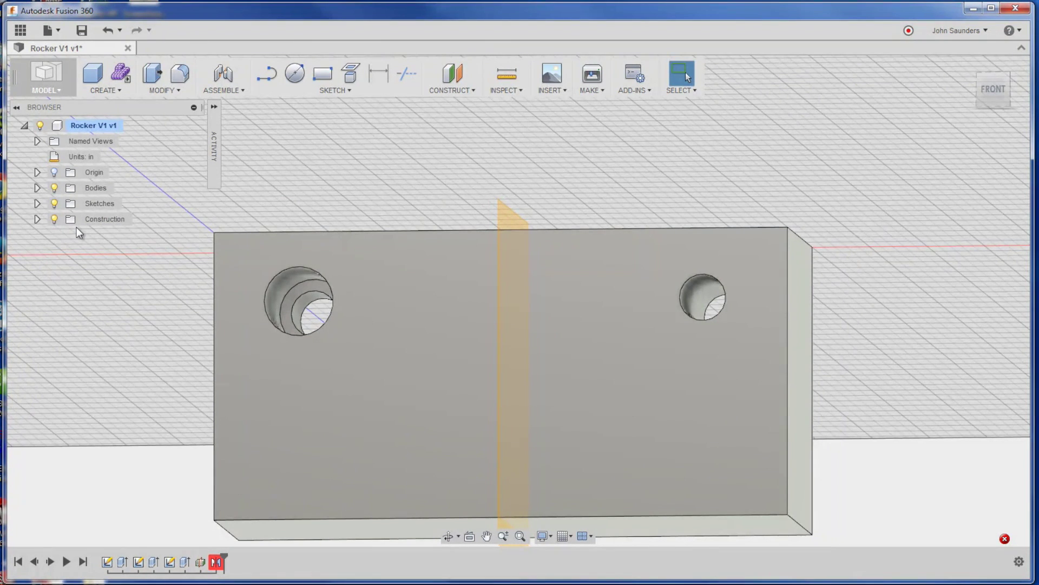
- Fix the failed mirror by reselecting the inner ring and outer counterbore faces
{"action": "left_click", "coordinate": [36, 219]}
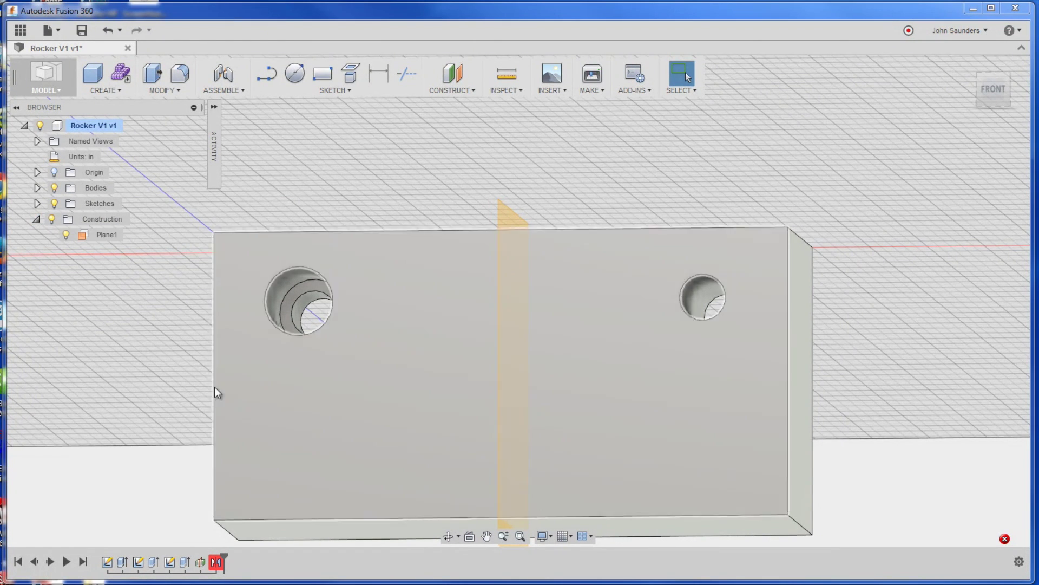
{"action": "right_click", "coordinate": [216, 562]}
{"action": "left_click", "coordinate": [238, 515]}
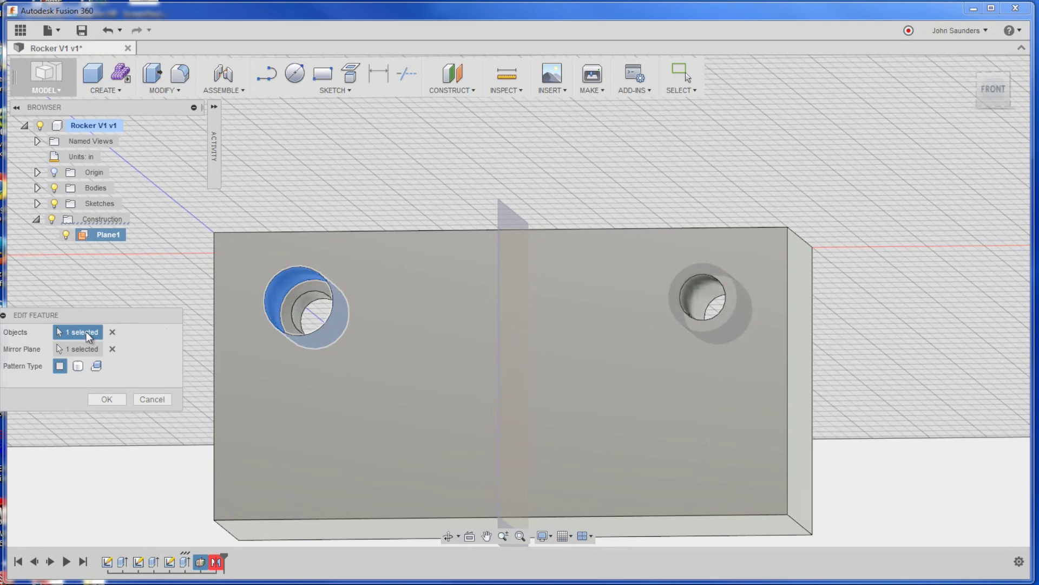
{"action": "scroll", "coordinate": [287, 311], "scroll_direction": "up", "scroll_amount": 2}
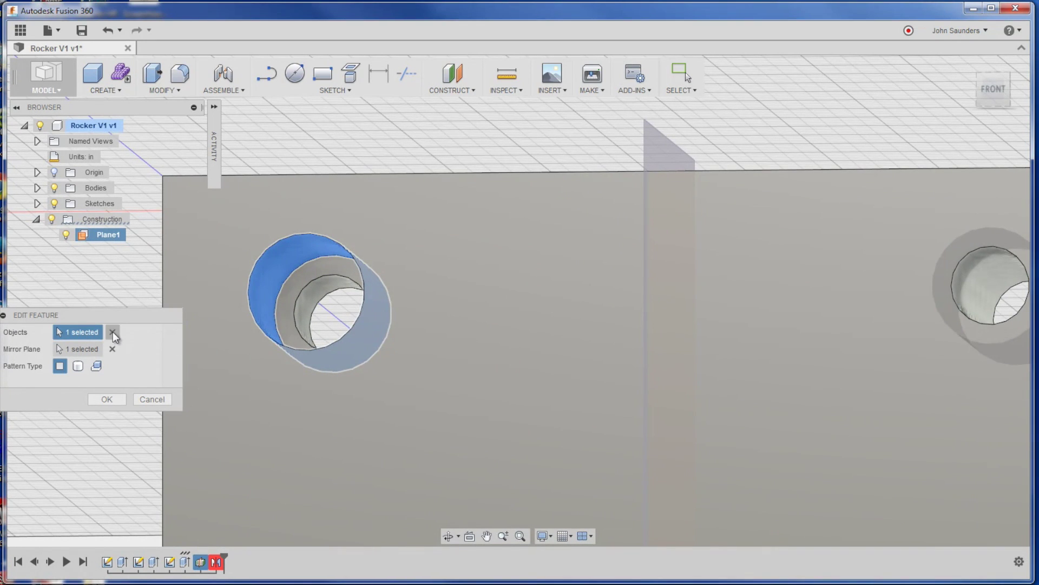
{"action": "left_click", "coordinate": [113, 331]}
{"action": "left_click", "coordinate": [291, 293]}
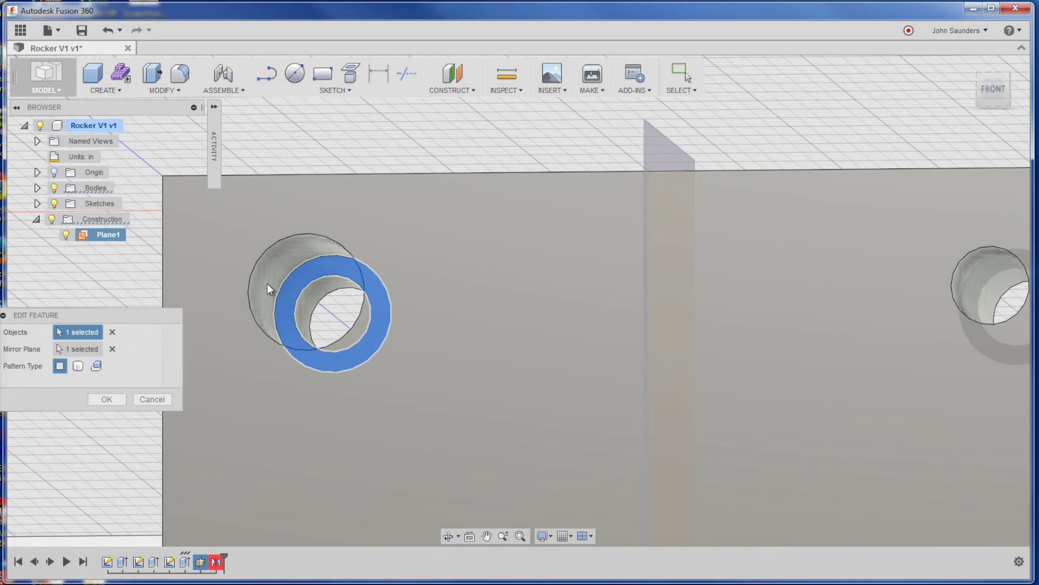
{"action": "scroll", "coordinate": [277, 250], "scroll_direction": "down", "scroll_amount": 2}
{"action": "left_click", "coordinate": [270, 274]}
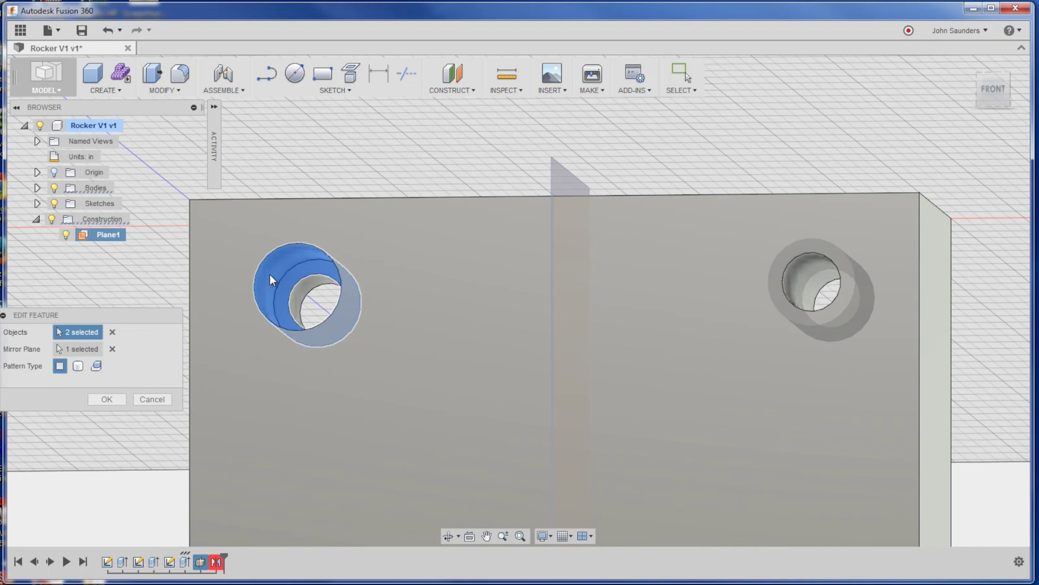
{"action": "left_click", "coordinate": [106, 399]}
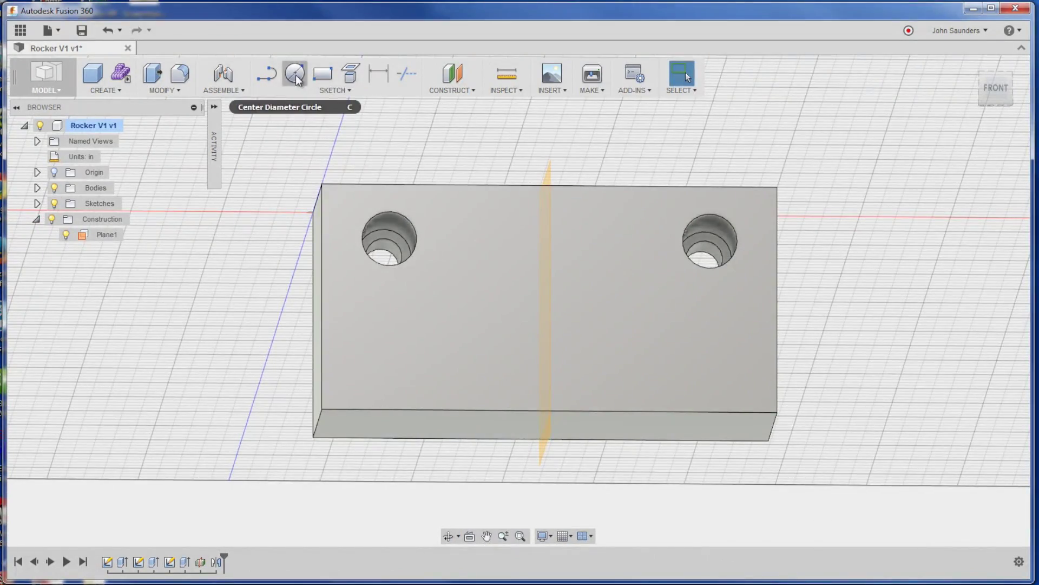
- Draw a 1.01 in diameter circle near the middle of the block's front face
{"action": "left_click", "coordinate": [514, 276]}
{"action": "left_click", "coordinate": [546, 298]}
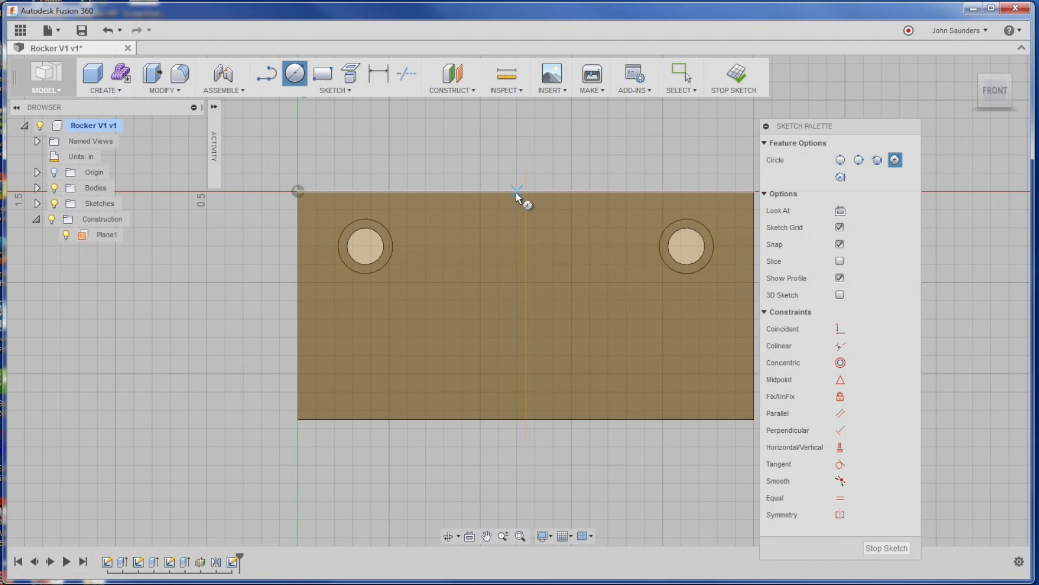
{"action": "left_click", "coordinate": [504, 213]}
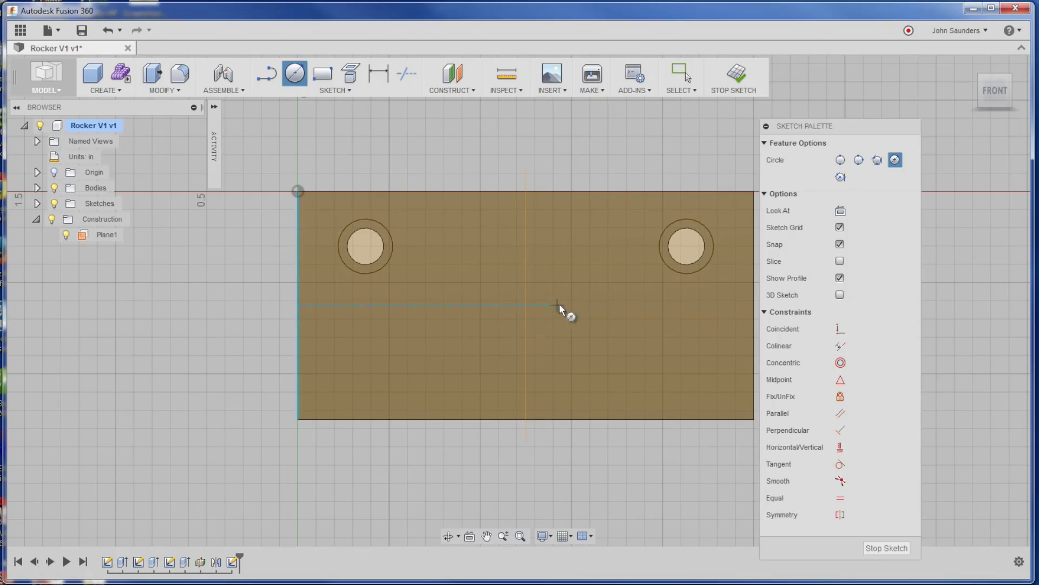
{"action": "left_click", "coordinate": [491, 306]}
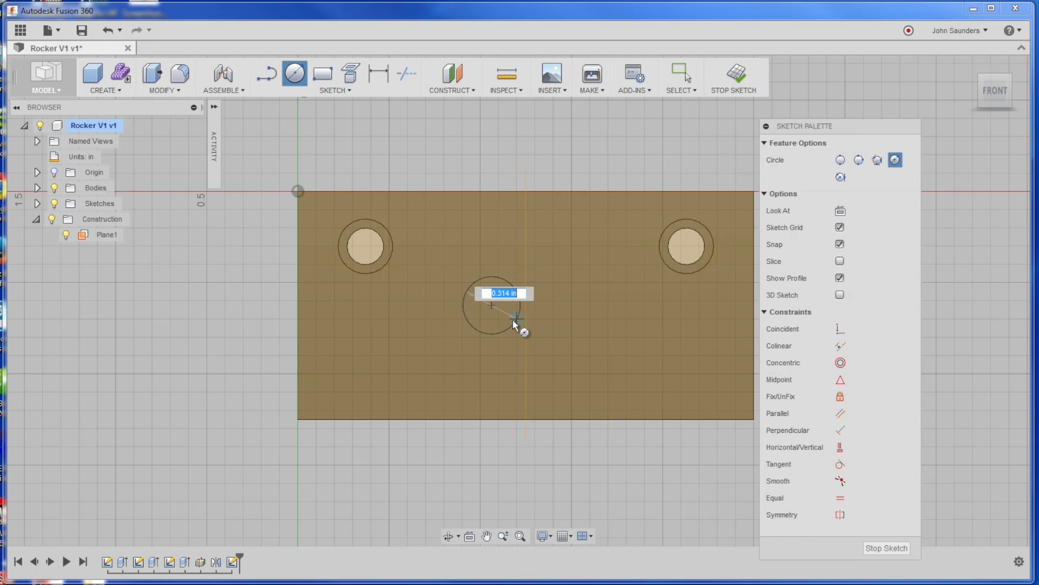
{"action": "type", "text": "1.01"}
{"action": "key", "text": "Tab"}
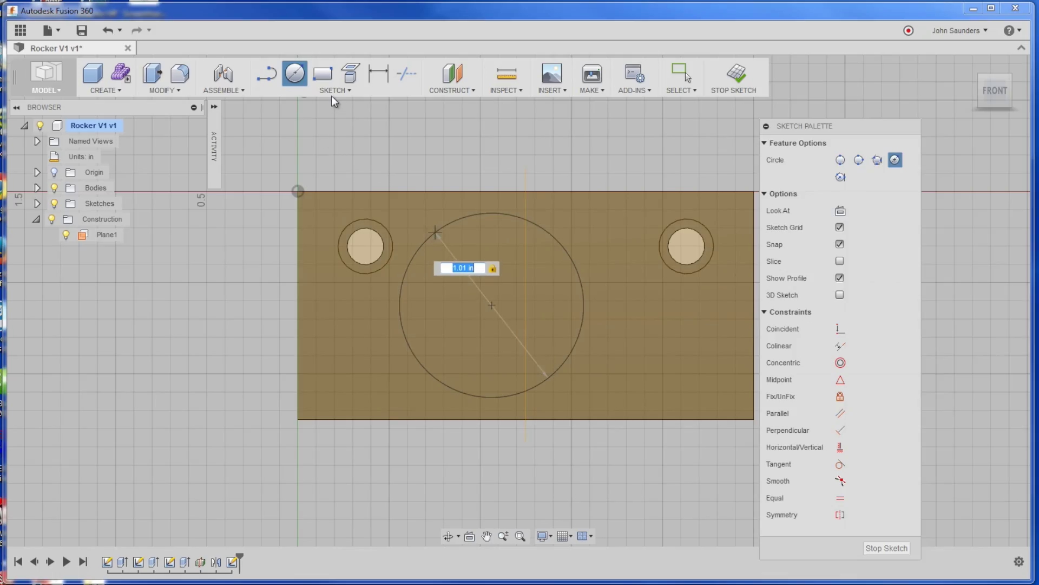
{"action": "key", "text": "BackSpace"}
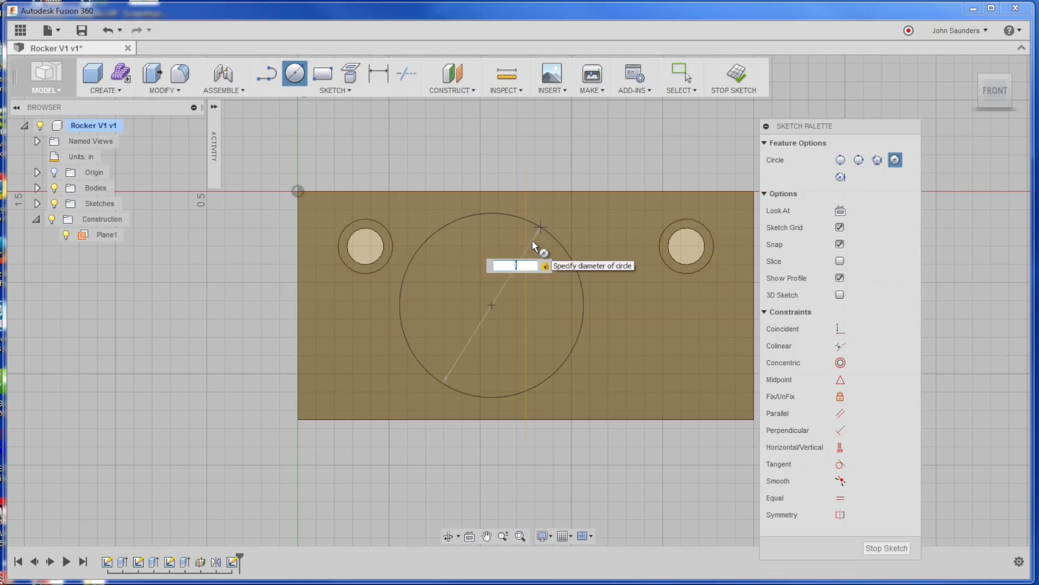
{"action": "type", "text": "1.01"}
{"action": "key", "text": "Return"}
{"action": "key", "text": "Escape"}
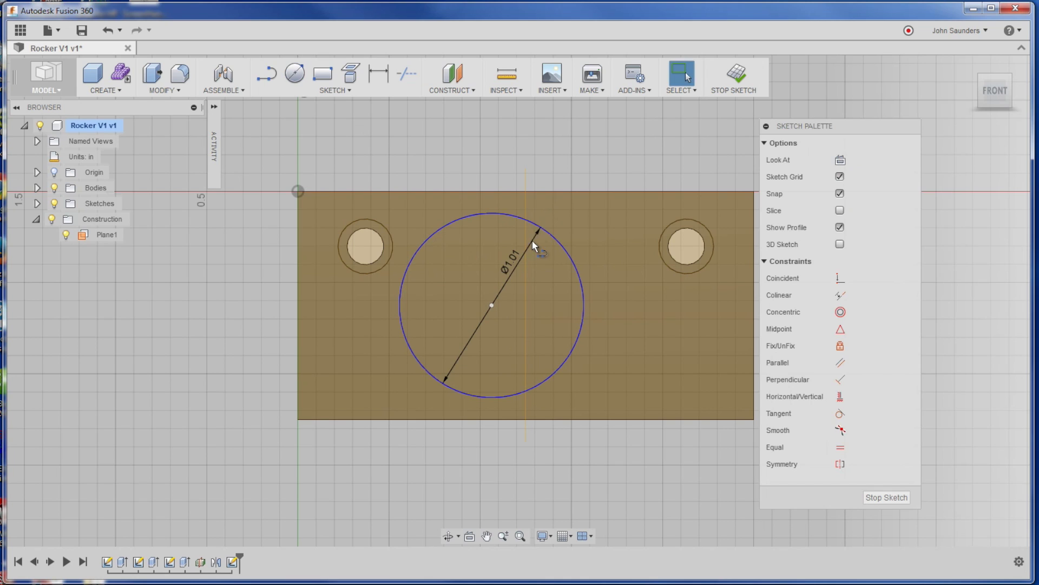
- Draw a vertical construction line between the top and bottom edge midpoints
{"action": "key", "text": "l"}
{"action": "left_click", "coordinate": [526, 192]}
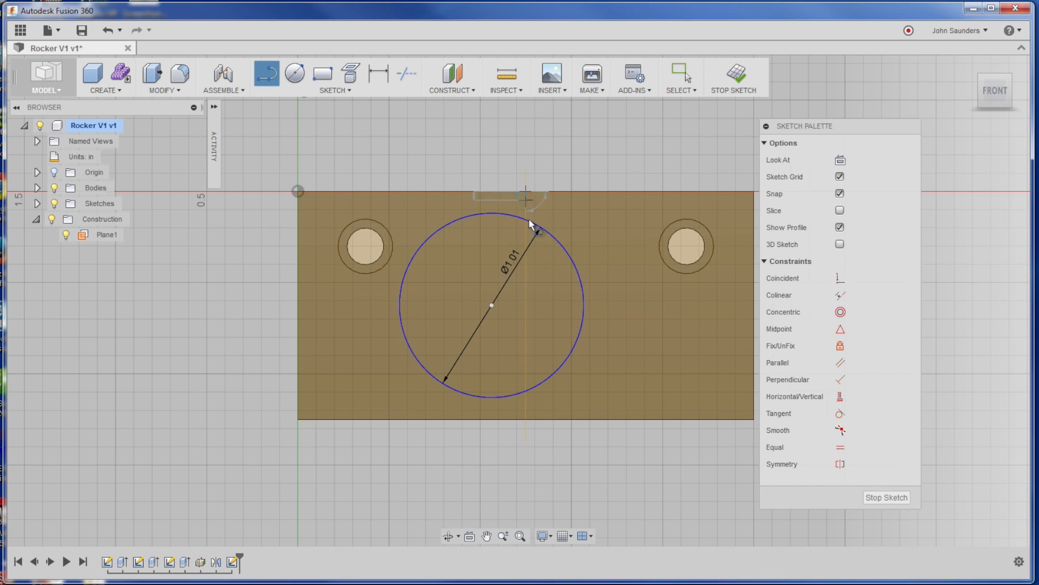
{"action": "left_click", "coordinate": [525, 419]}
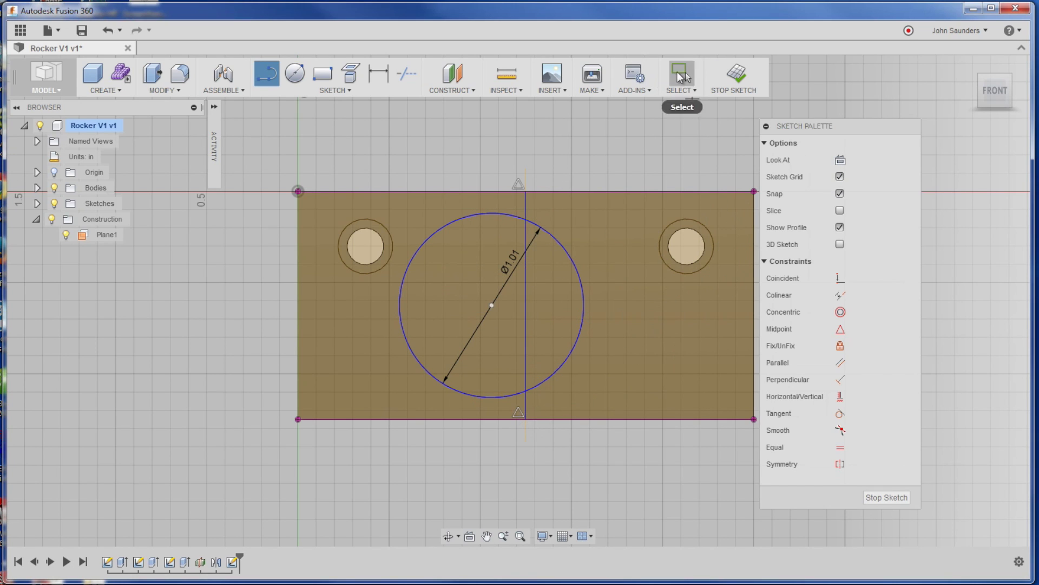
{"action": "left_click", "coordinate": [681, 74]}
{"action": "left_click", "coordinate": [526, 199]}
{"action": "left_click", "coordinate": [846, 163]}
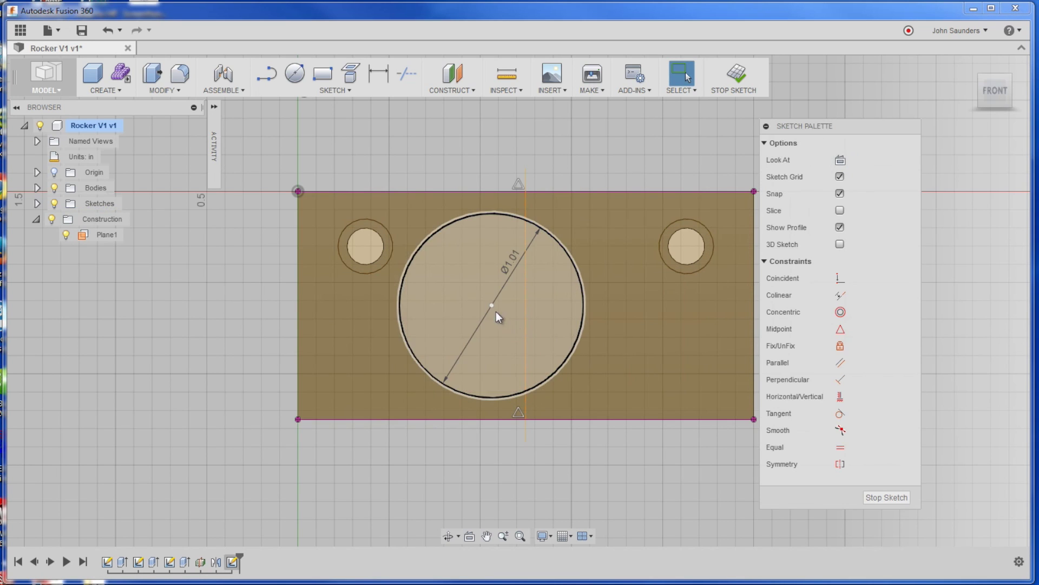
- Constrain the circle's centre to the midpoint of the construction line
{"action": "left_click", "coordinate": [493, 305]}
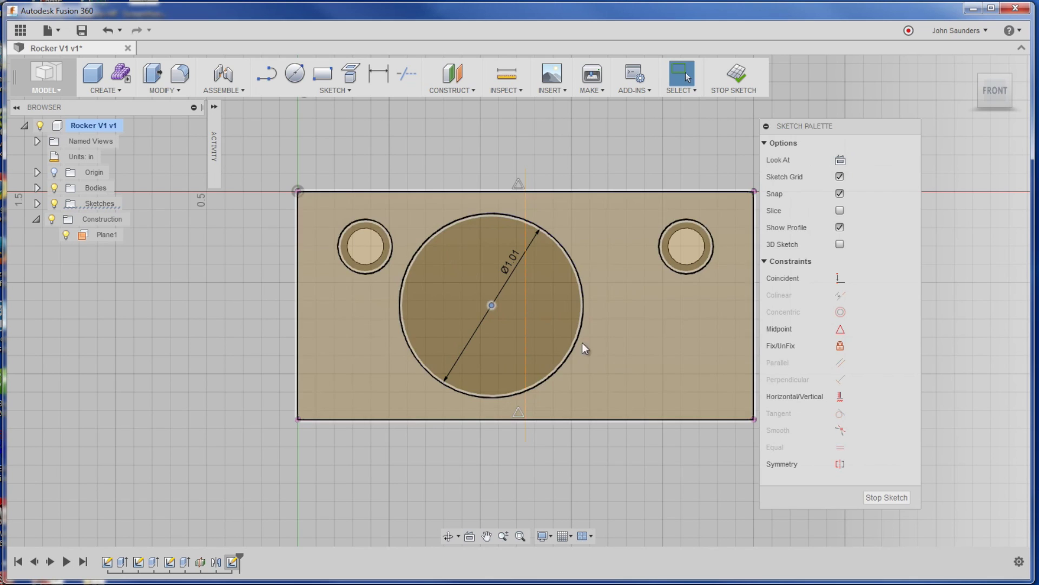
{"action": "left_click", "coordinate": [527, 330]}
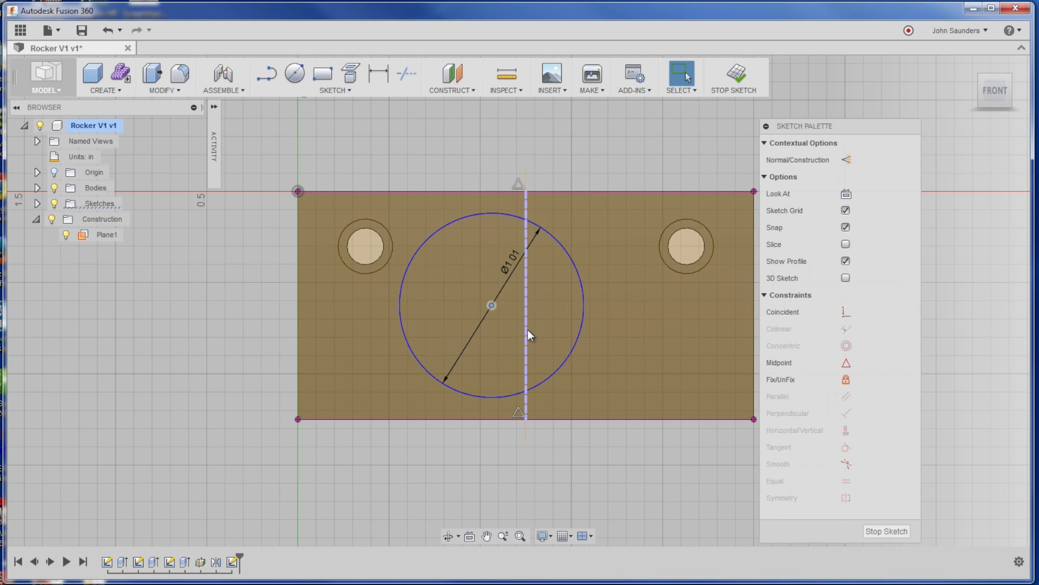
{"action": "left_click", "coordinate": [846, 363]}
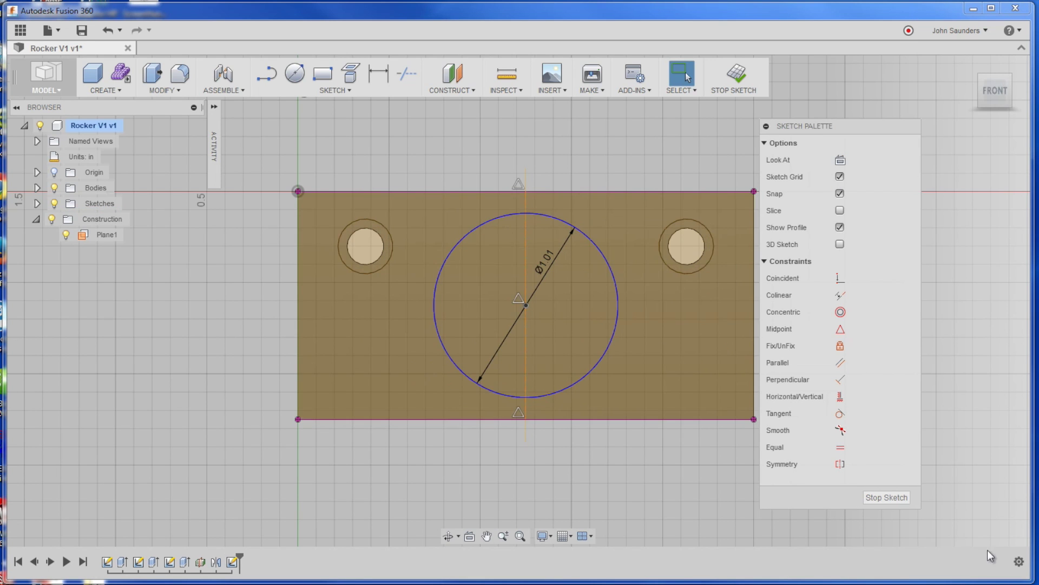
{"action": "key", "text": "e"}
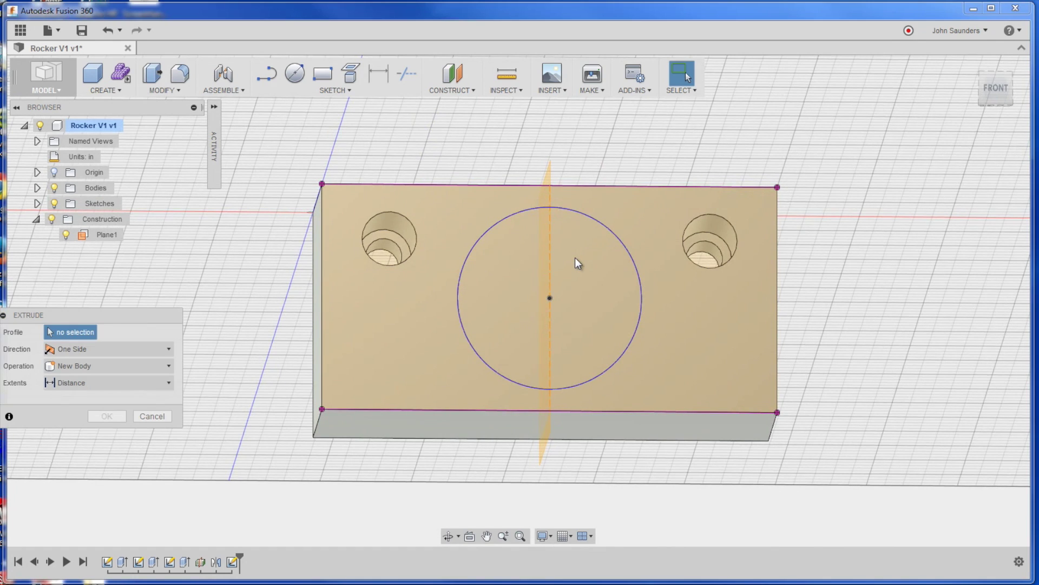
- Extrude the 1.01 in circle profile -0.25 in to cut a round pocket
{"action": "left_click", "coordinate": [580, 277]}
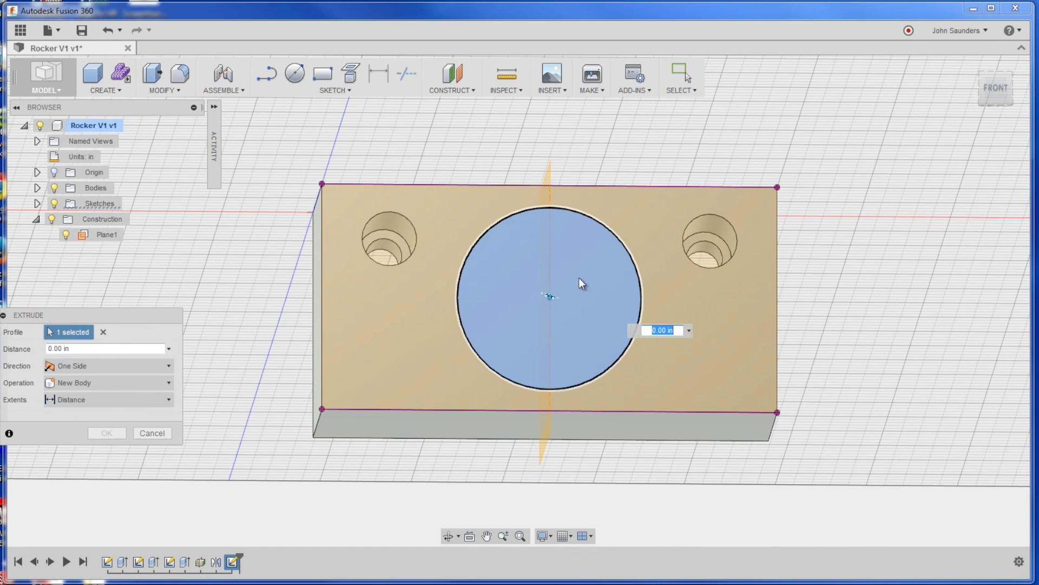
{"action": "type", "text": "-"}
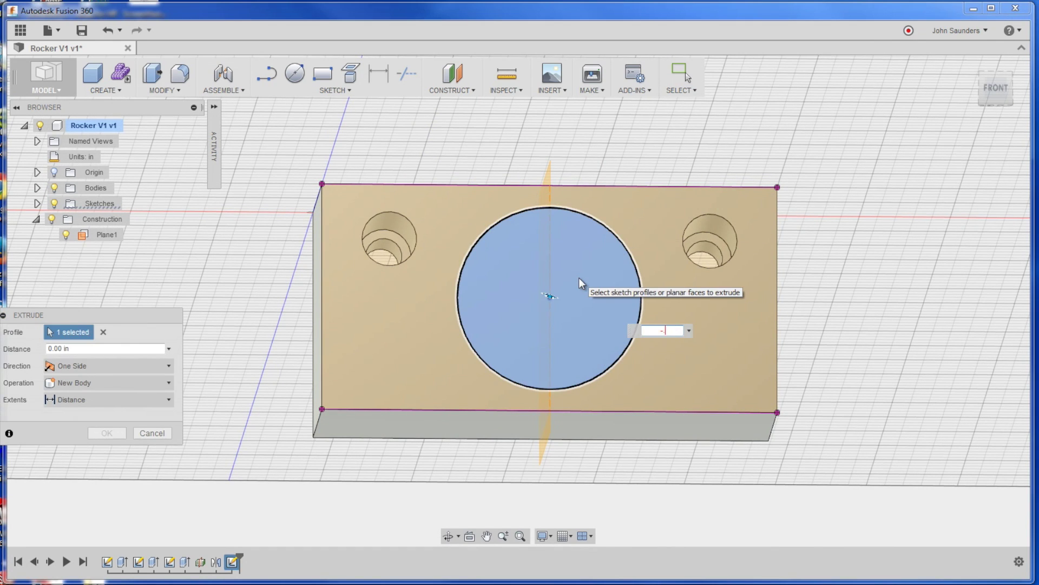
{"action": "type", "text": ".25"}
{"action": "key", "text": "Return"}
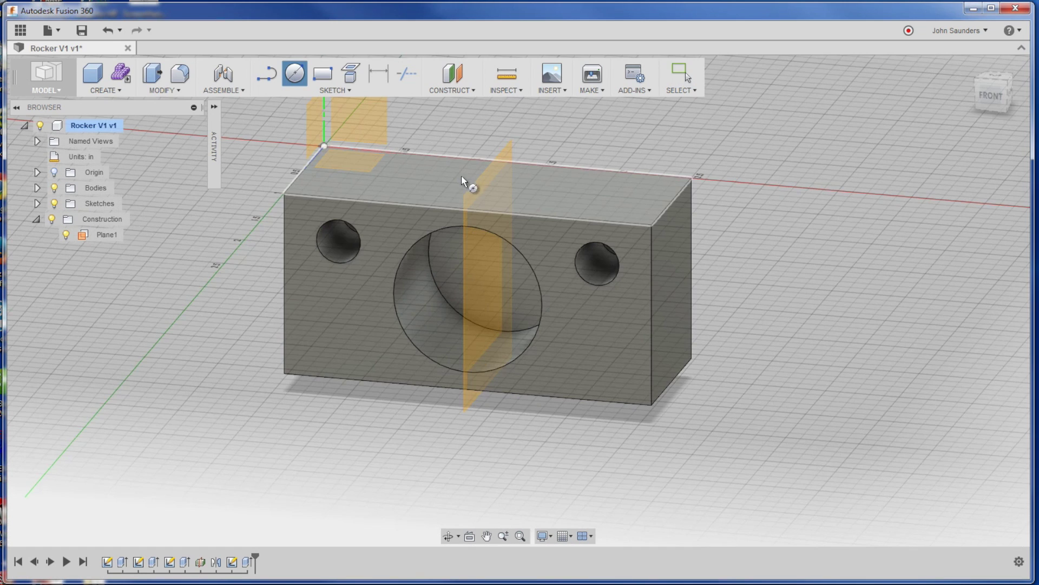
- Sketch a 0.201 in diameter circle on the block's top face, centred on the centre line
{"action": "left_click", "coordinate": [447, 183]}
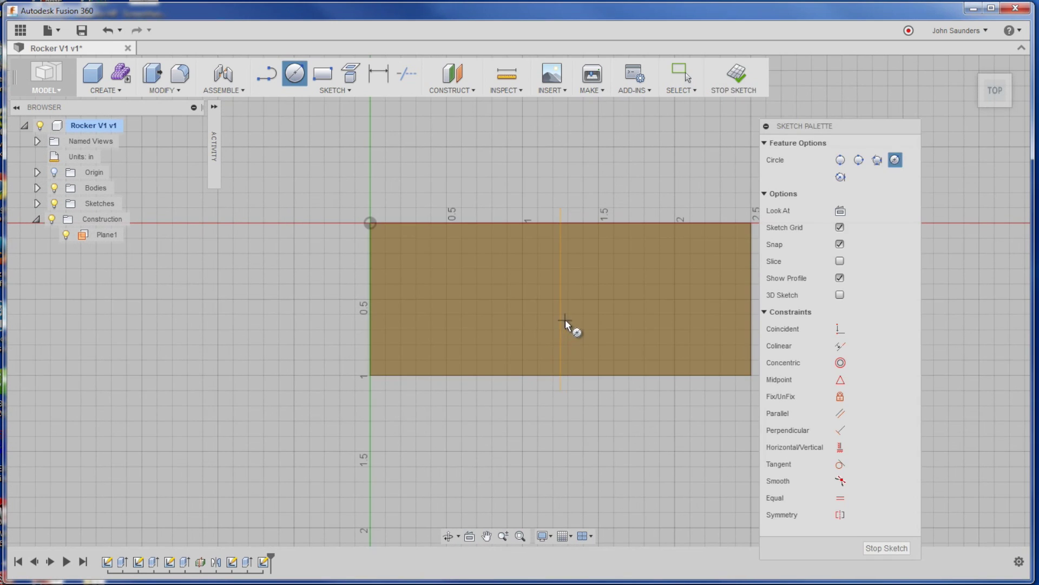
{"action": "scroll", "coordinate": [559, 343], "scroll_direction": "up", "scroll_amount": 3}
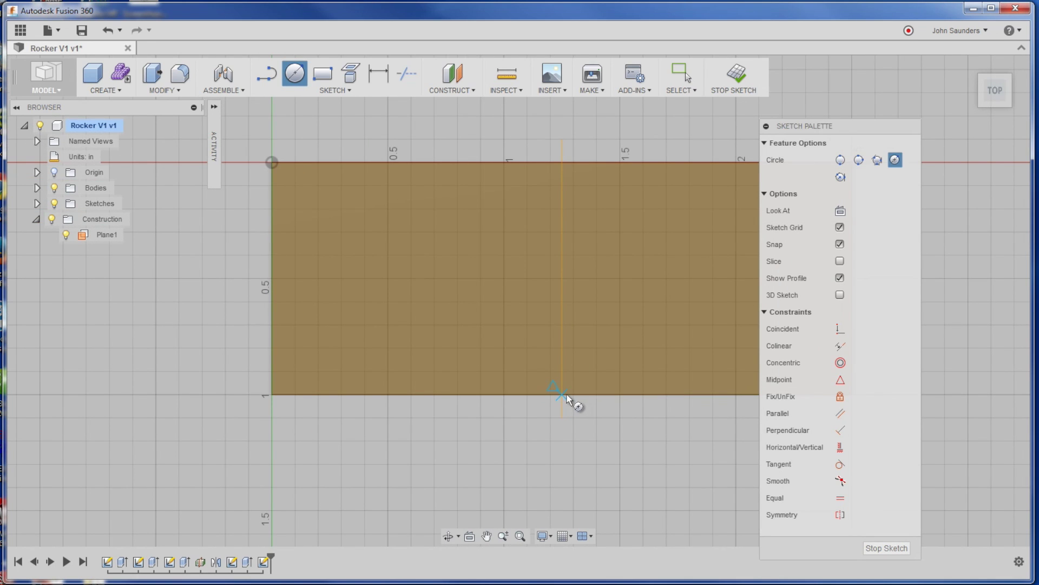
{"action": "left_click", "coordinate": [563, 328]}
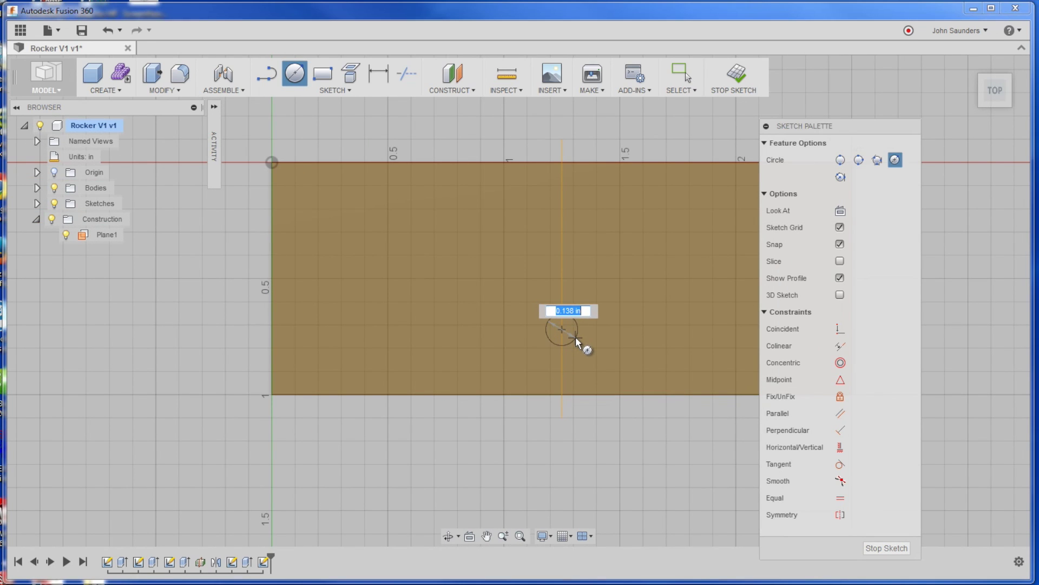
{"action": "type", "text": ".201"}
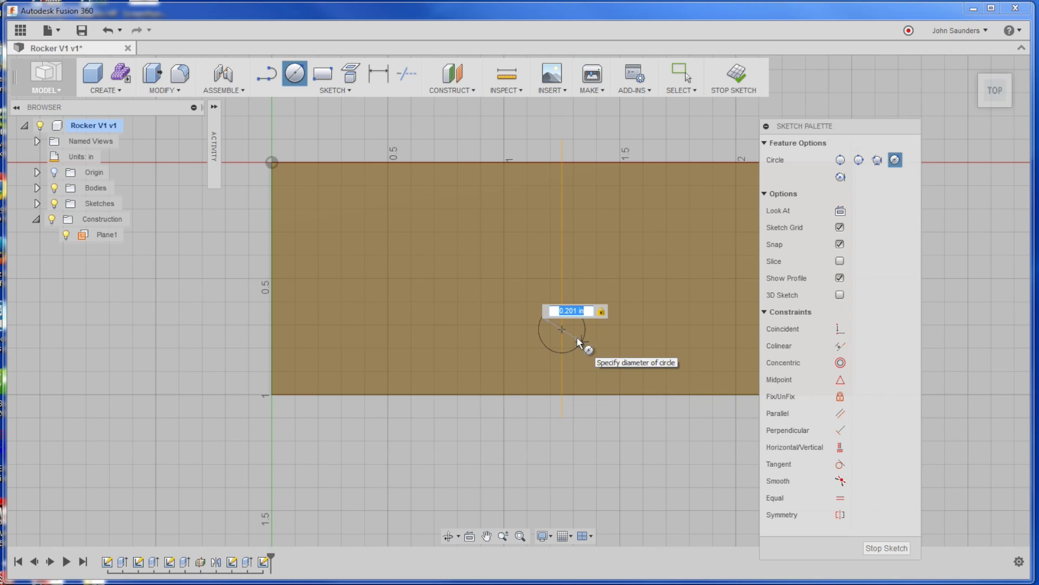
{"action": "key", "text": "Tab"}
{"action": "type", "text": "d"}
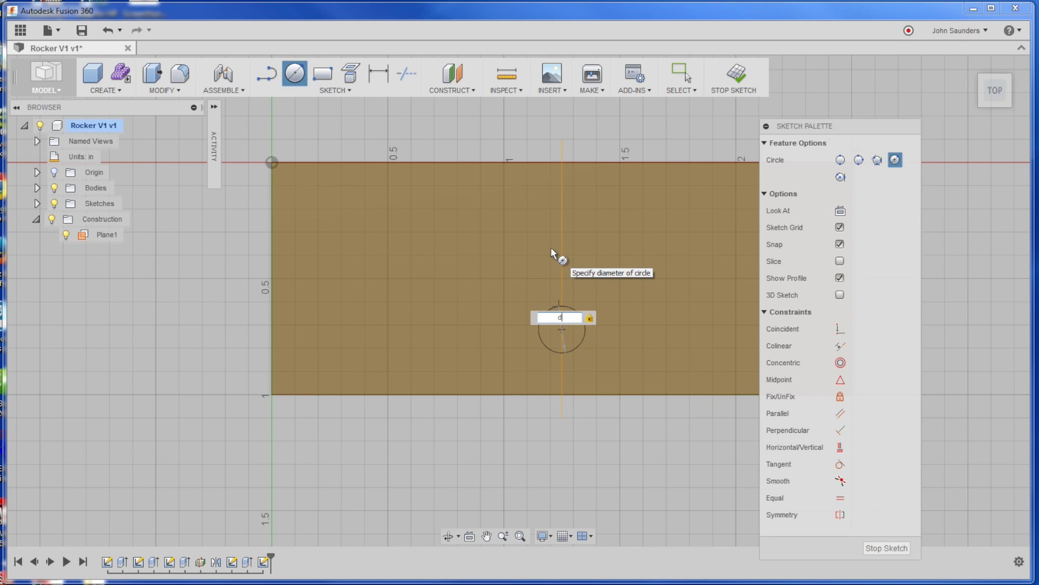
{"action": "key", "text": "Return"}
{"action": "key", "text": "Escape"}
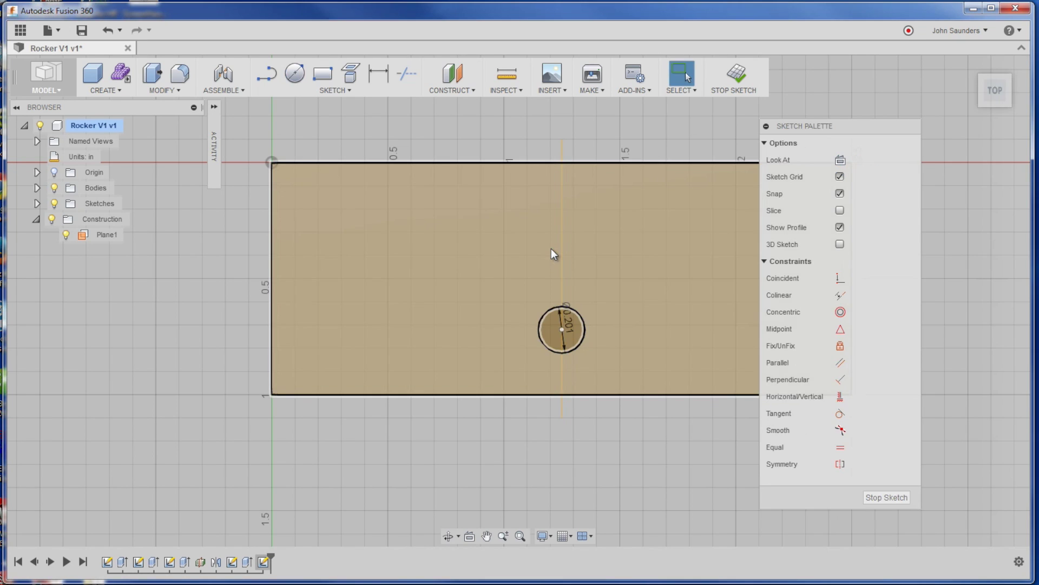
- Dimension the circle's centre .875/2 (0.438 in) from the block's front edge
{"action": "key", "text": "d"}
{"action": "left_click", "coordinate": [570, 394]}
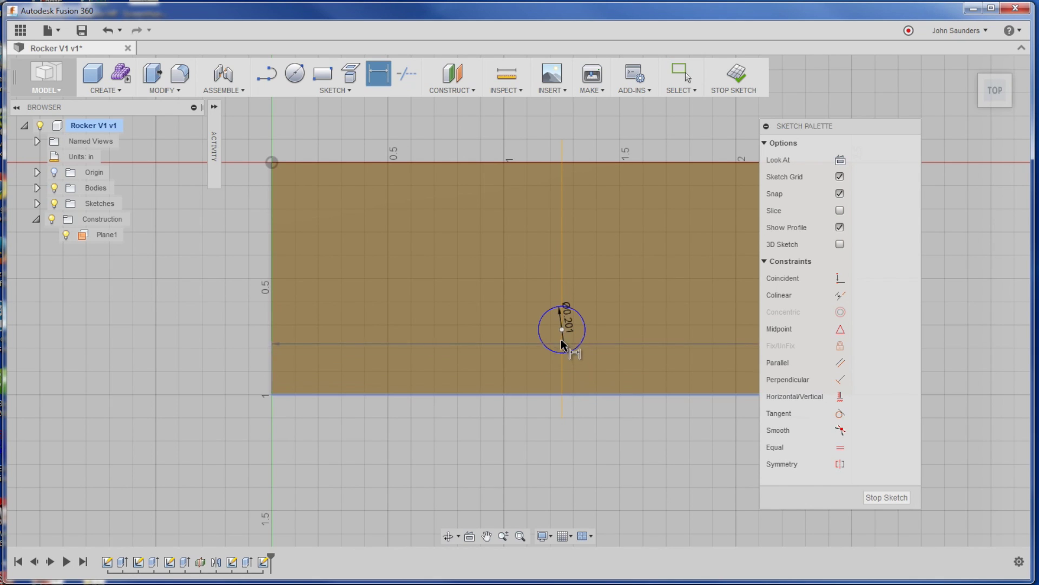
{"action": "left_click", "coordinate": [562, 329]}
{"action": "left_click", "coordinate": [506, 353]}
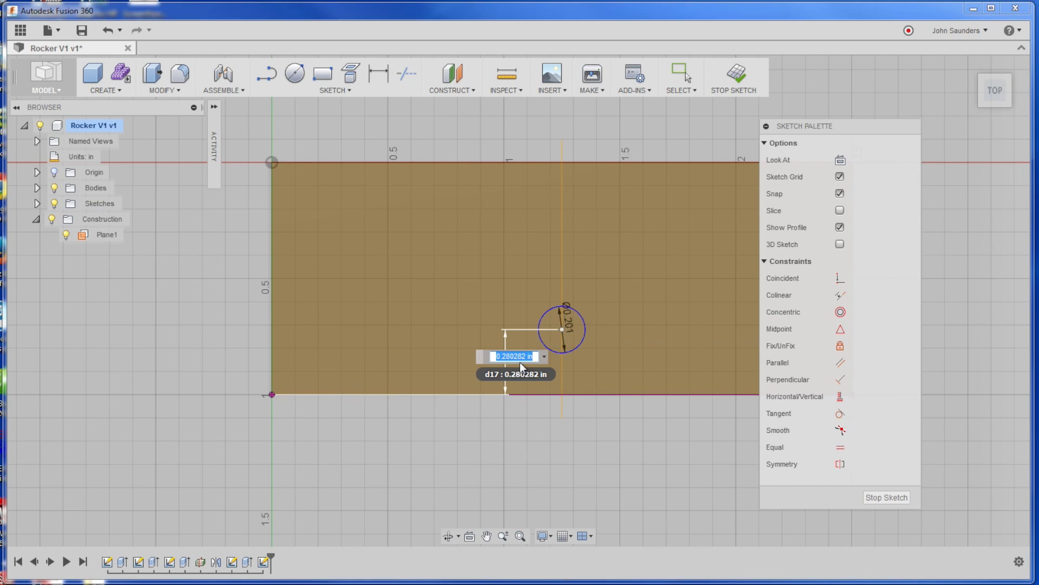
{"action": "type", "text": ".875/2"}
{"action": "key", "text": "Return"}
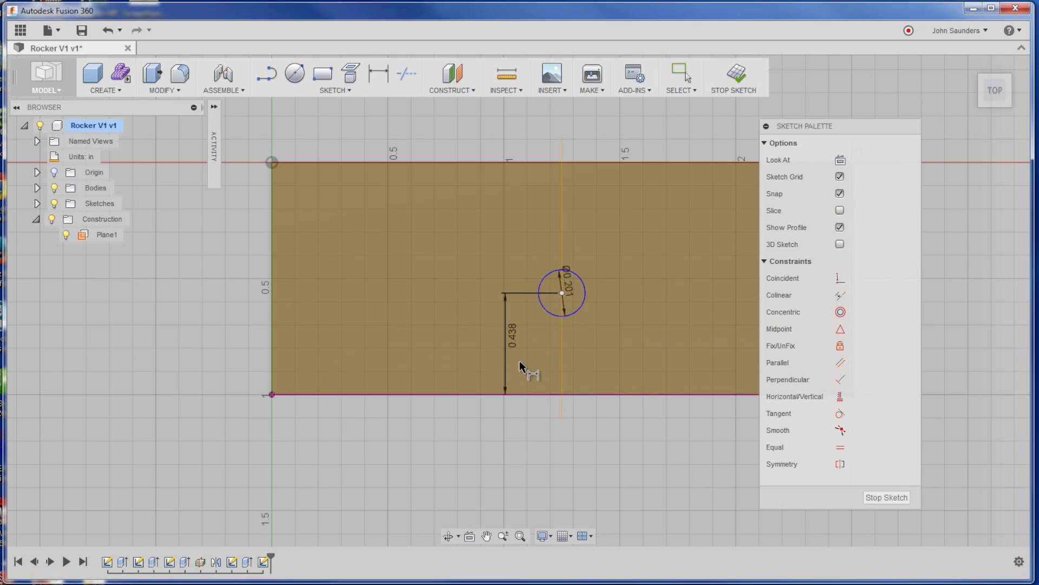
{"action": "mouse_move", "coordinate": [589, 313]}
{"action": "middle_mouse_down", "text": "shift"}
{"action": "mouse_move", "coordinate": [599, 248]}
{"action": "mouse_move", "coordinate": [588, 235]}
{"action": "mouse_move", "coordinate": [590, 269]}
{"action": "mouse_move", "coordinate": [601, 269]}
{"action": "mouse_move", "coordinate": [587, 296]}
{"action": "mouse_move", "coordinate": [596, 362]}
{"action": "middle_mouse_up", "text": "shift"}
{"action": "key", "text": "d"}
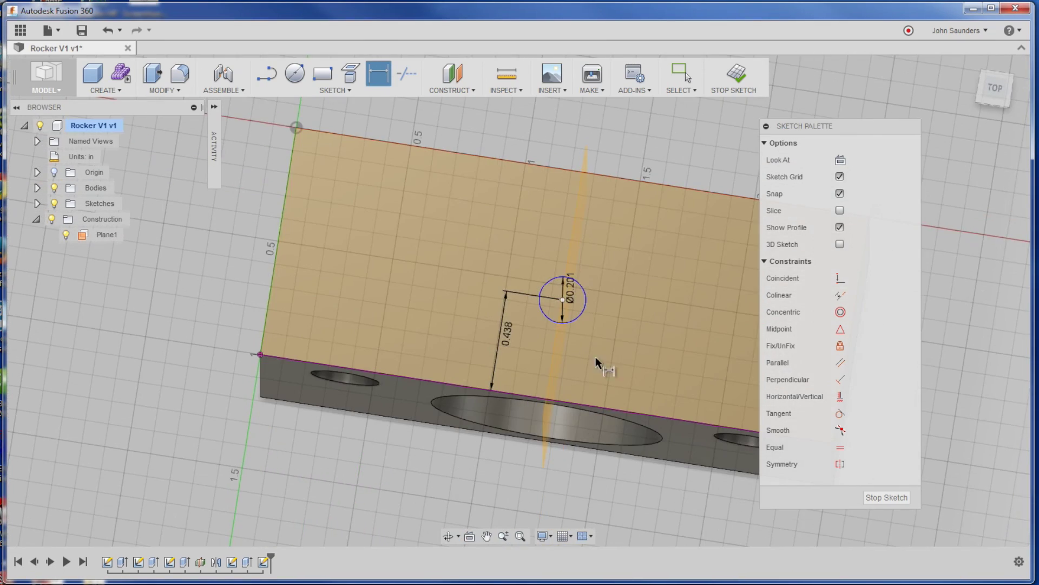
- Extrude the small circle as a cut 1 in down into the block
{"action": "key", "text": "e"}
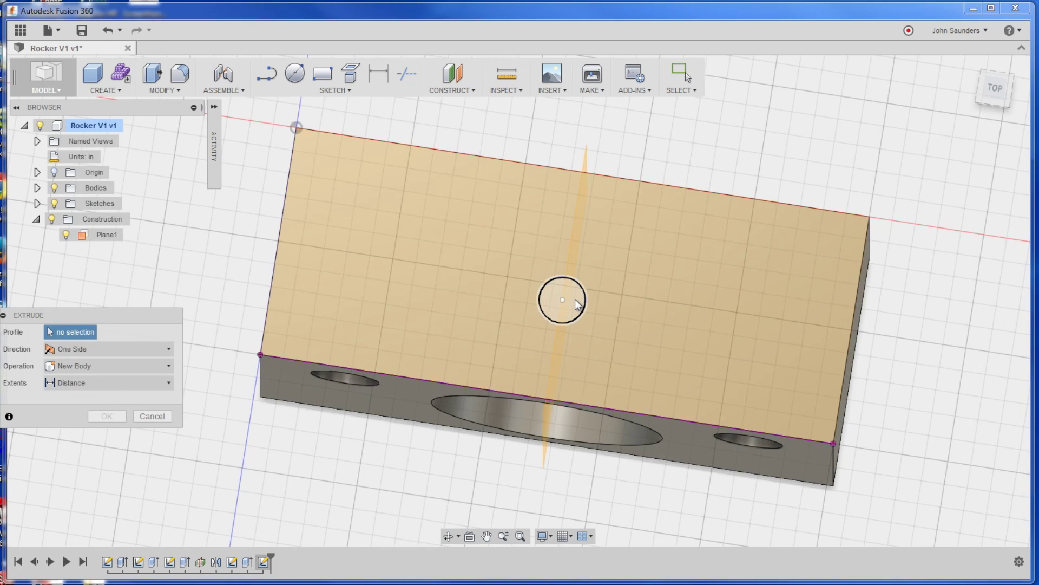
{"action": "left_click", "coordinate": [575, 301]}
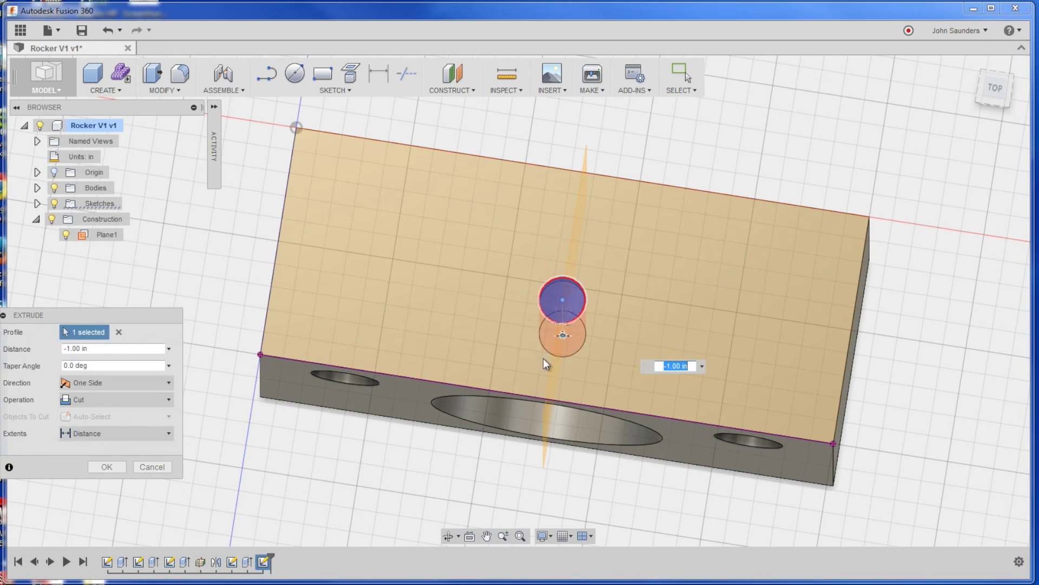
{"action": "middle_click_drag", "start_coordinate": [544, 359], "coordinate": [523, 521], "text": "shift"}
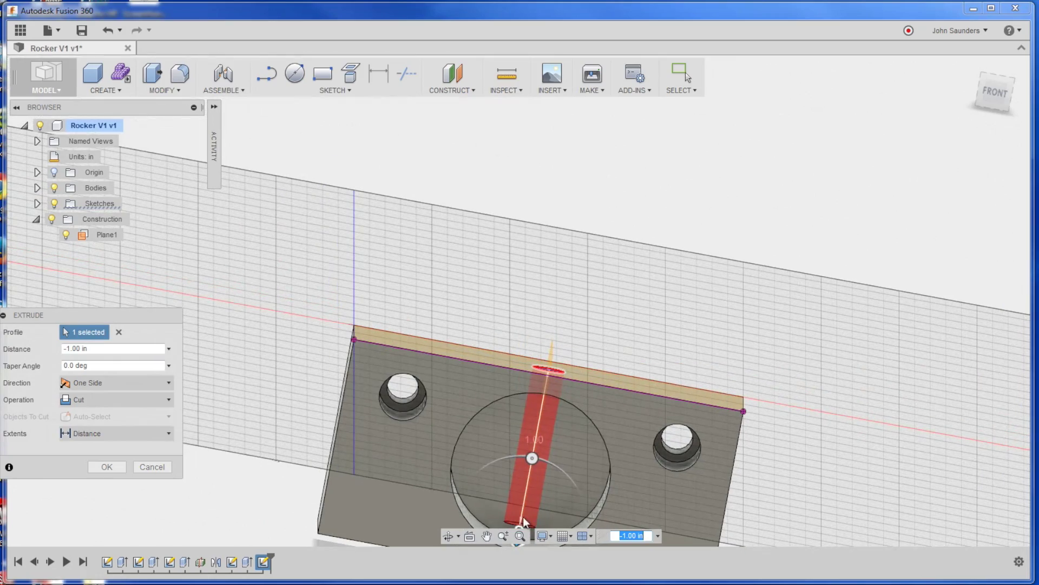
{"action": "left_click", "coordinate": [107, 467]}
- Save the design as a new version, v2
{"action": "mouse_move", "coordinate": [589, 304]}
{"action": "middle_mouse_down", "text": "shift"}
{"action": "mouse_move", "coordinate": [606, 263]}
{"action": "mouse_move", "coordinate": [604, 318]}
{"action": "middle_mouse_up", "text": "shift"}
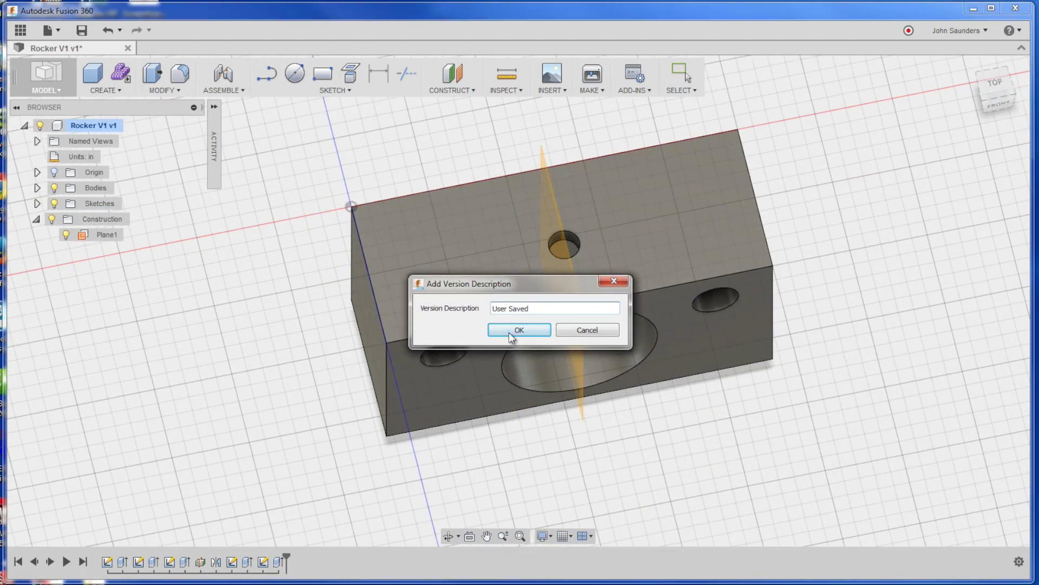
{"action": "left_click", "coordinate": [532, 328]}
{"action": "middle_click_drag", "start_coordinate": [547, 292], "coordinate": [557, 314], "text": "shift"}
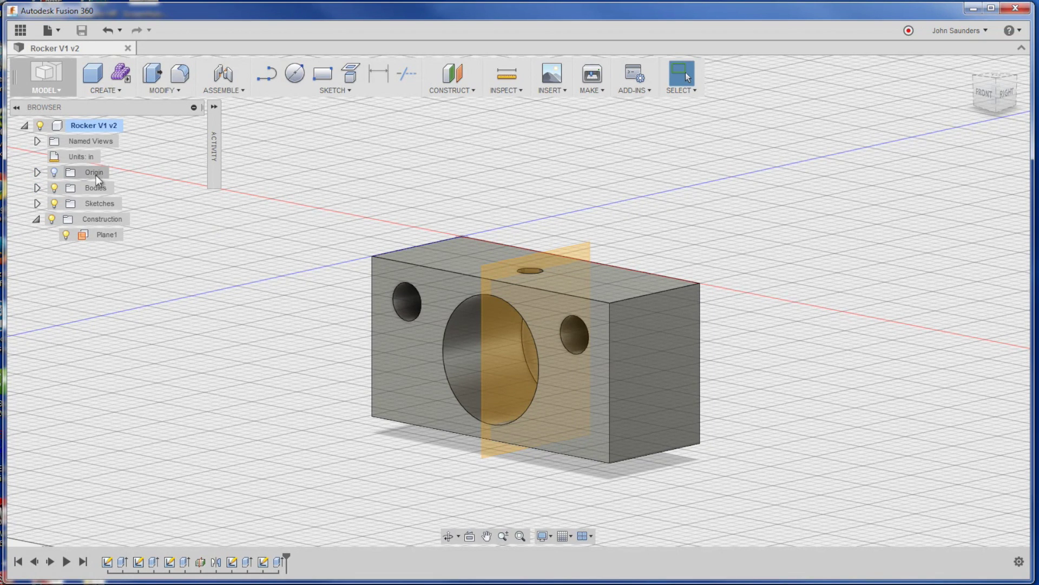
- Hide the construction plane and collapse the construction and sketches folders in the browser
{"action": "left_click", "coordinate": [66, 234]}
{"action": "left_click", "coordinate": [36, 219]}
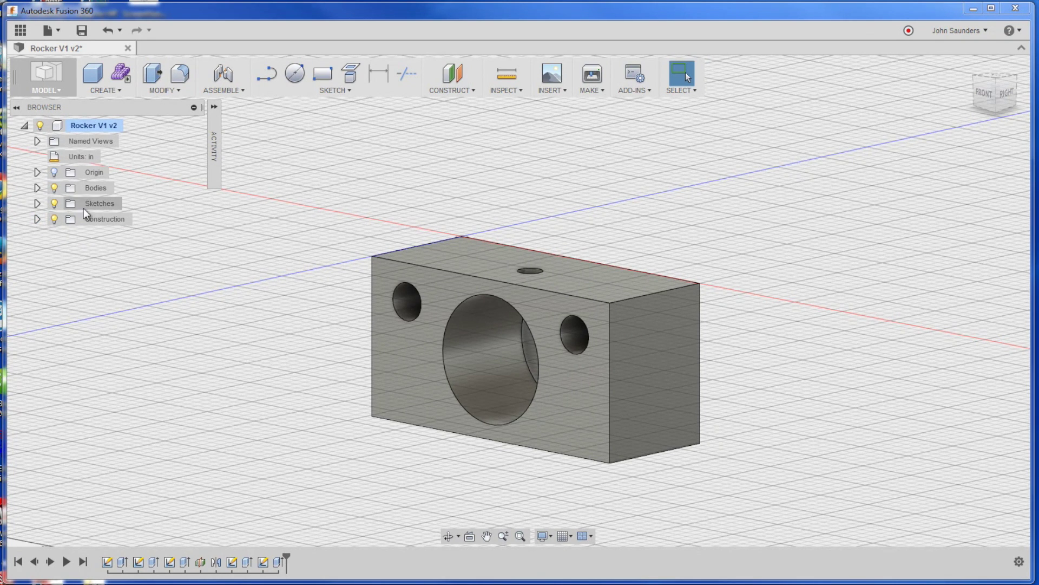
{"action": "left_click", "coordinate": [37, 204]}
{"action": "left_click", "coordinate": [36, 204]}
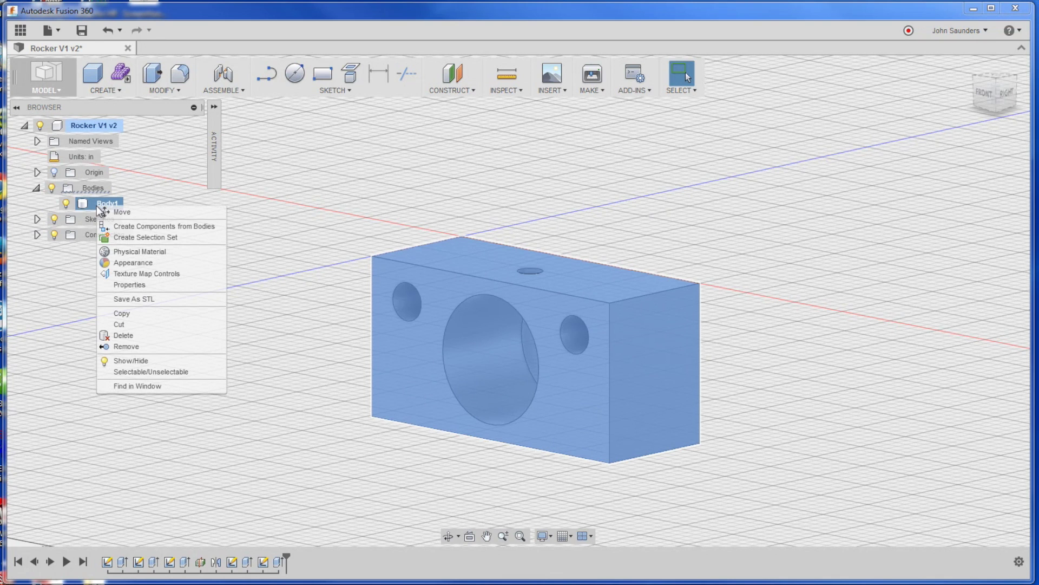
- Convert Body1 into a component and rename it Alu Block
{"action": "left_click", "coordinate": [140, 224]}
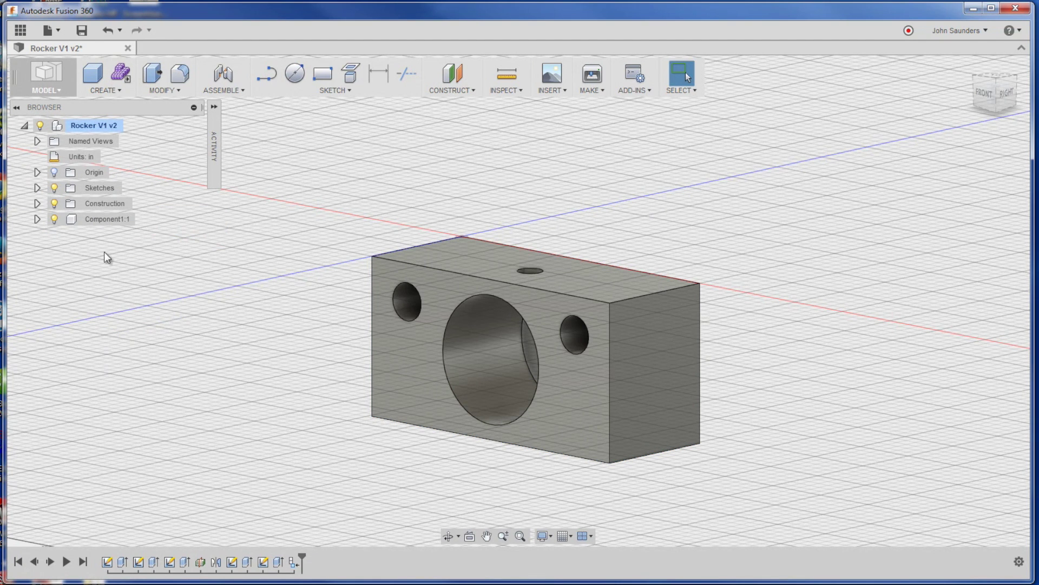
{"action": "left_click", "coordinate": [55, 219]}
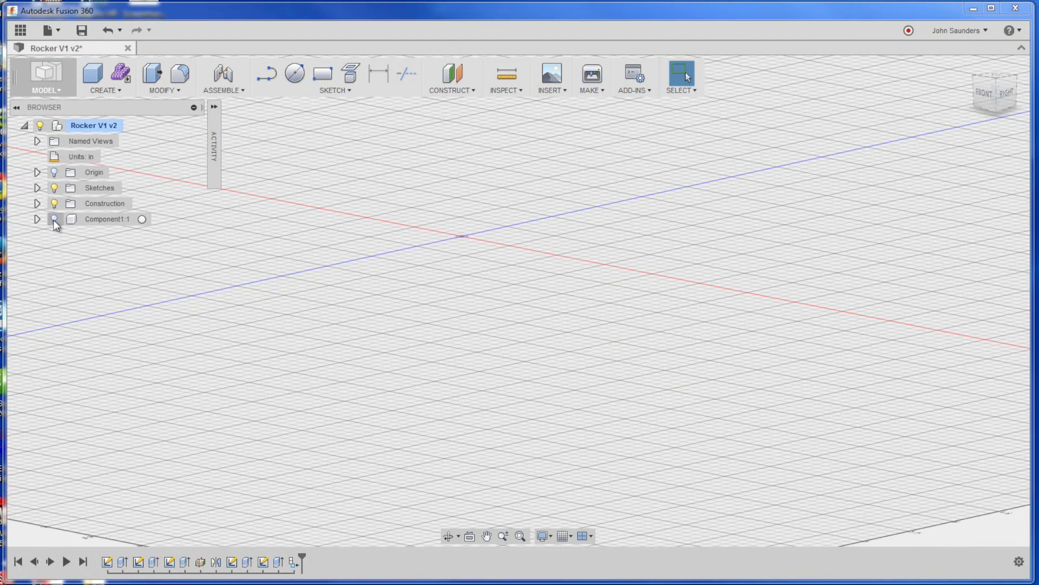
{"action": "left_click", "coordinate": [55, 219]}
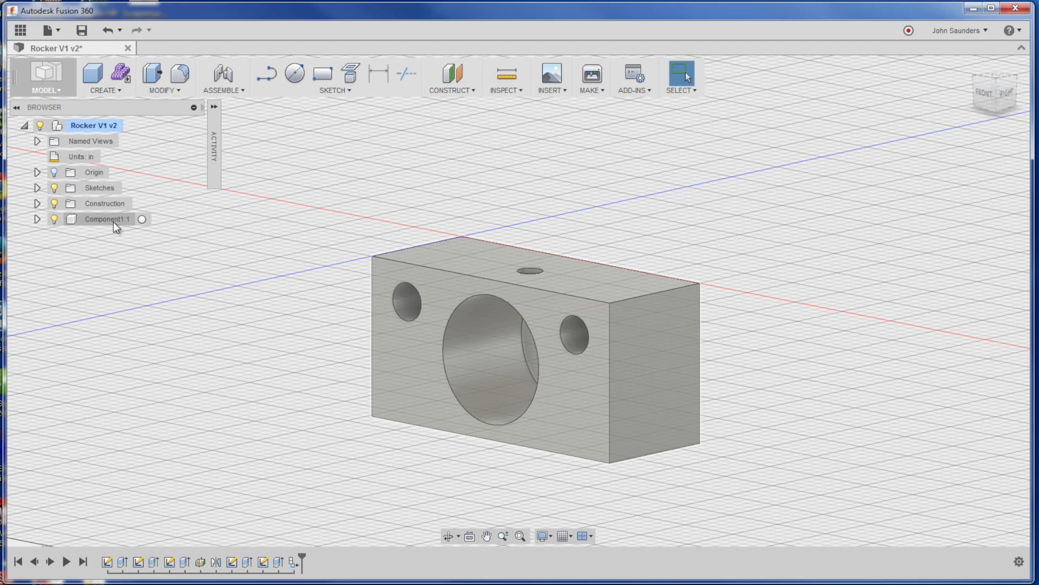
{"action": "double_click", "coordinate": [114, 223]}
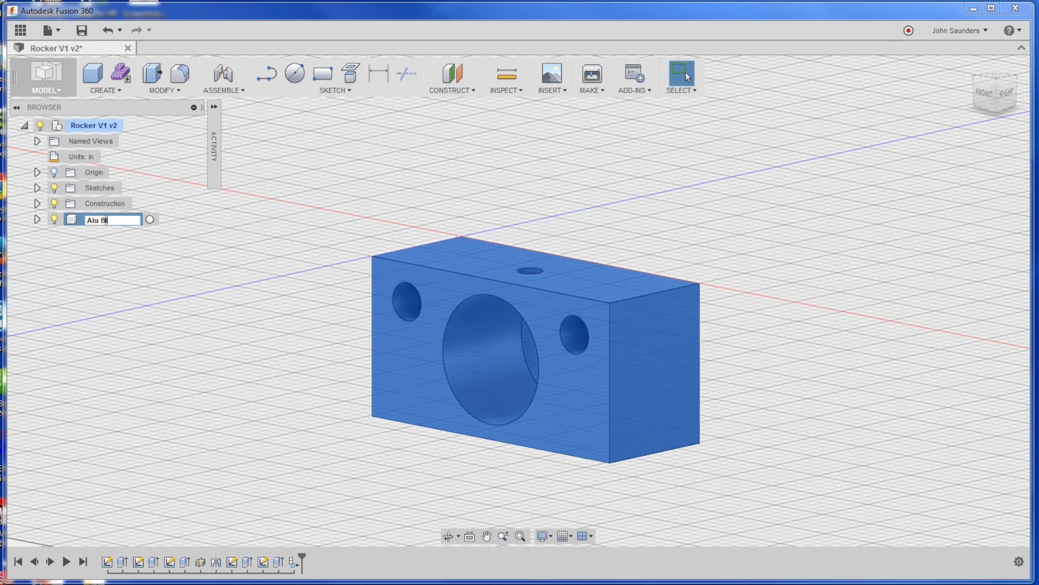
{"action": "left_click", "coordinate": [221, 235]}
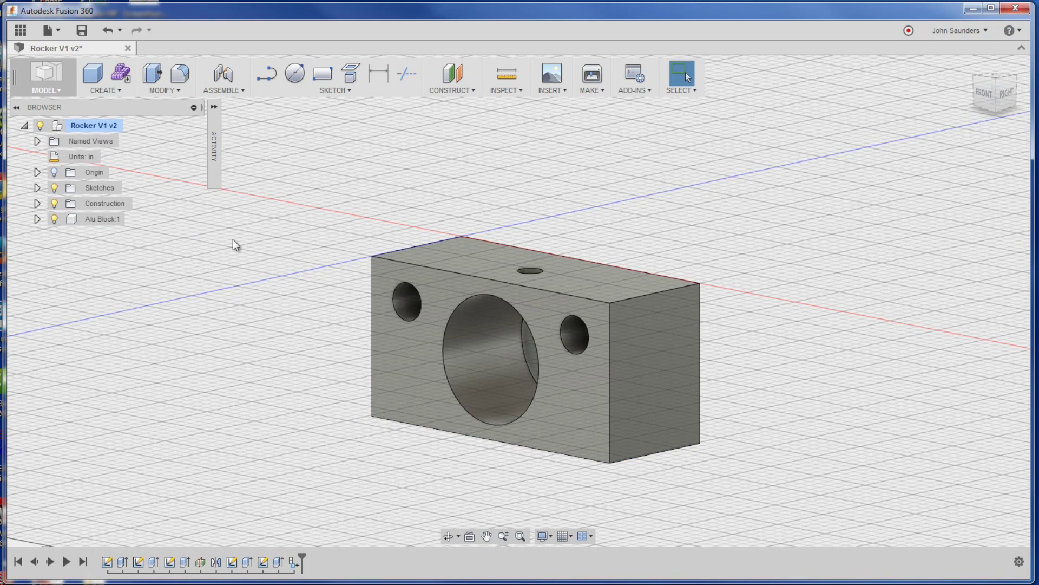
- Sketch a 1 in diameter circle on the front plane above the block
{"action": "left_click", "coordinate": [294, 74]}
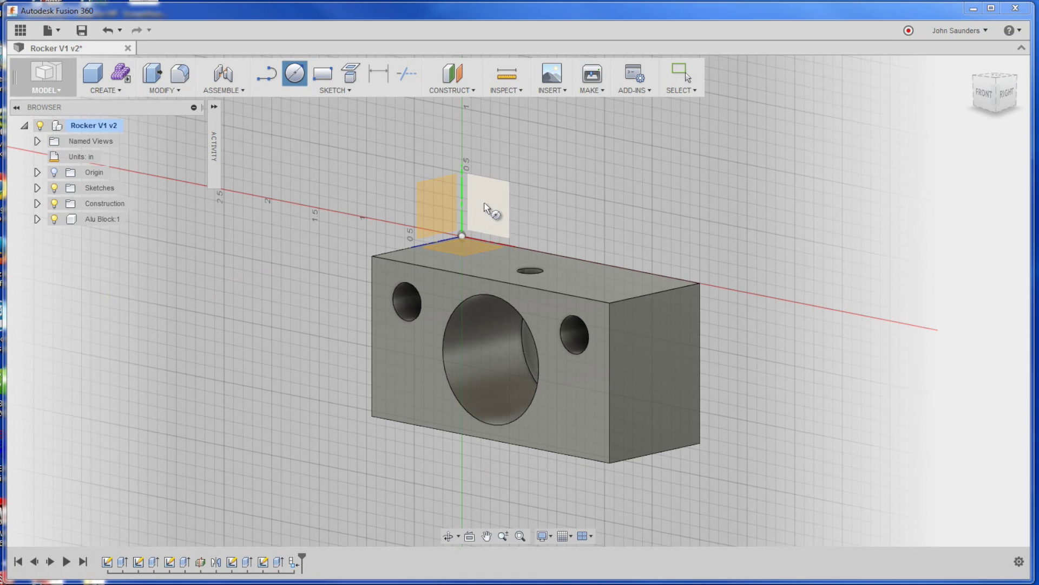
{"action": "left_click", "coordinate": [485, 198]}
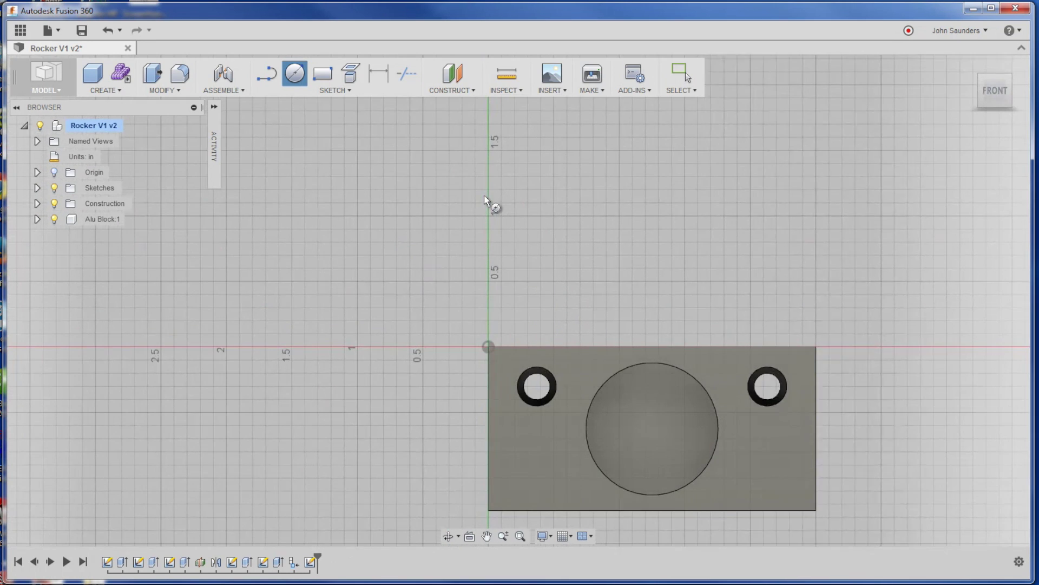
{"action": "left_click", "coordinate": [331, 242]}
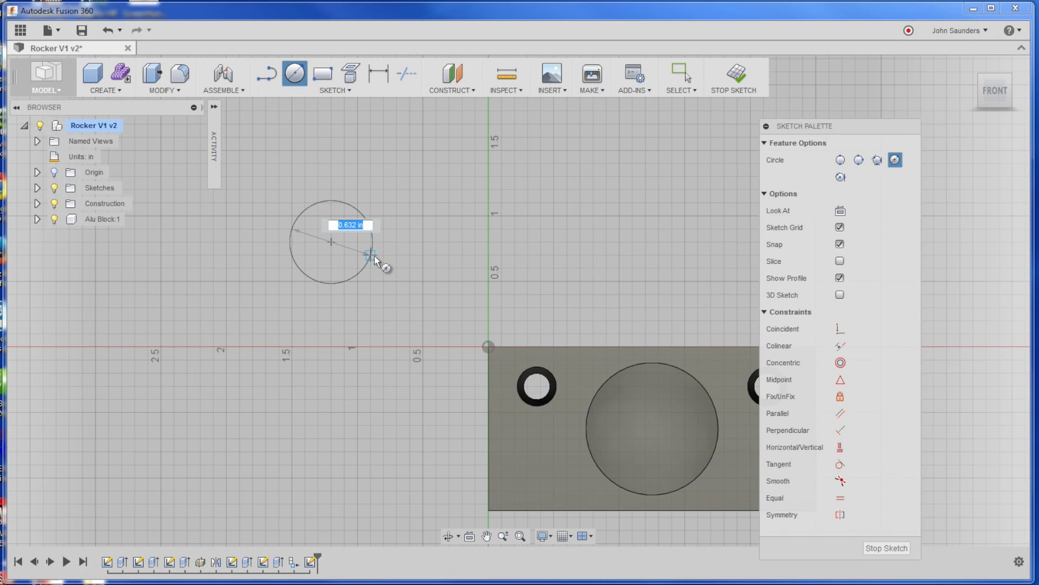
{"action": "key", "text": "Tab"}
{"action": "key", "text": "Return"}
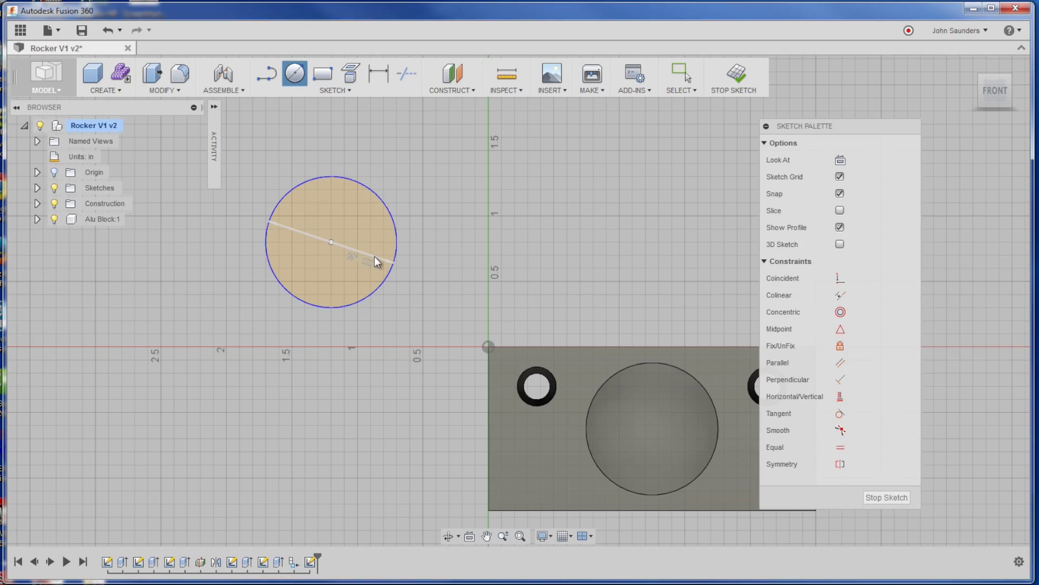
- Extrude the circle 6 in as a new body, Body2
{"action": "key", "text": "e"}
{"action": "left_click", "coordinate": [372, 149]}
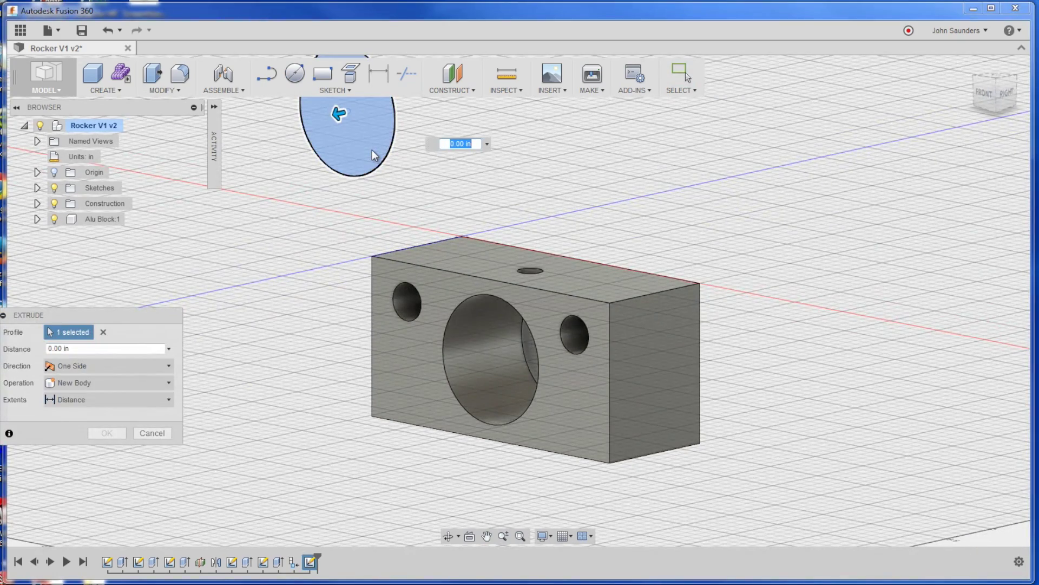
{"action": "type", "text": "6"}
{"action": "key", "text": "Return"}
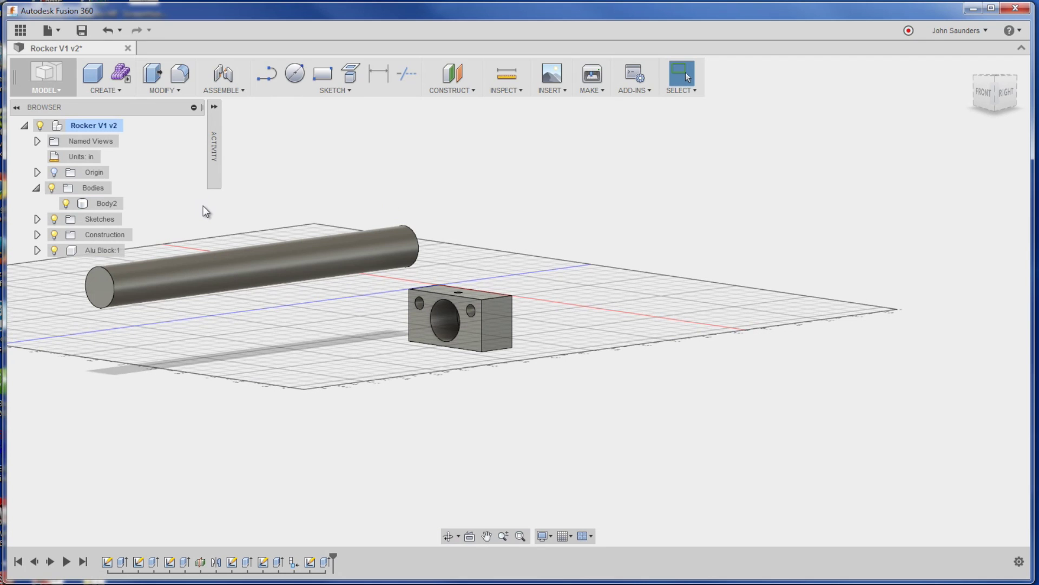
- Create a component from the cylinder body Body2 and rename it Dowel
{"action": "left_click", "coordinate": [100, 205]}
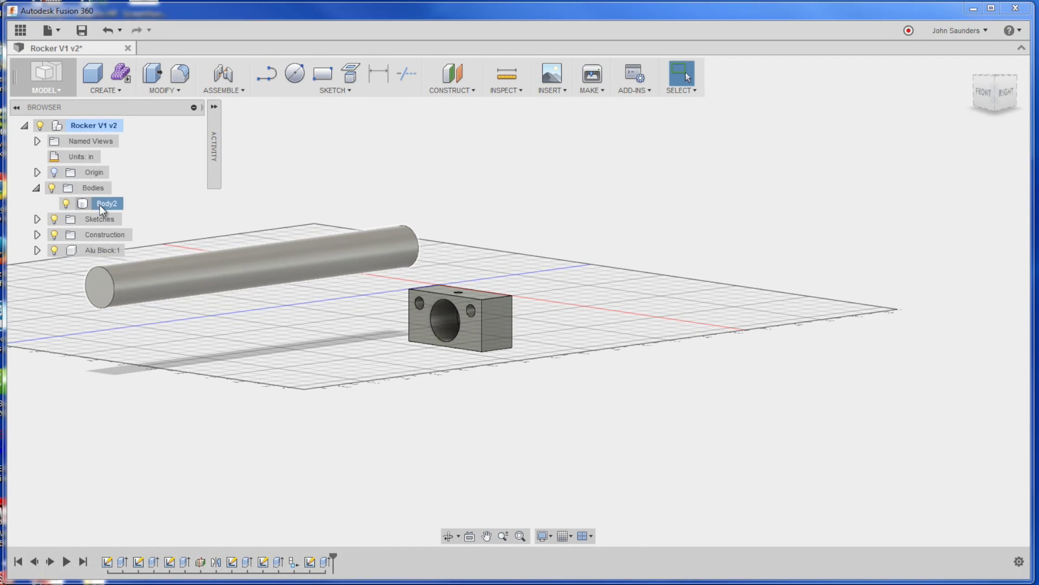
{"action": "left_click", "coordinate": [66, 203]}
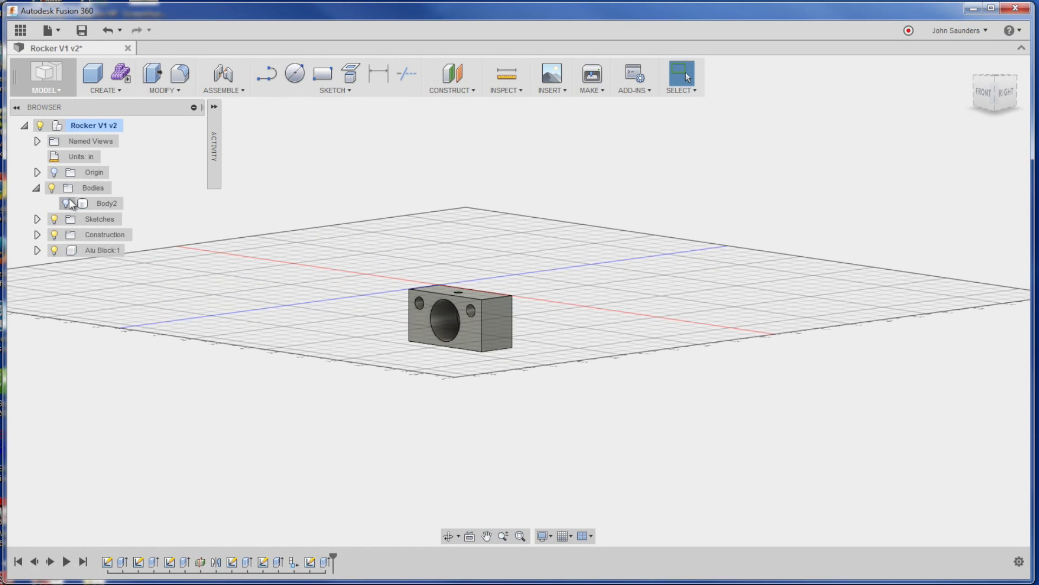
{"action": "left_click", "coordinate": [66, 203]}
{"action": "right_click", "coordinate": [108, 204]}
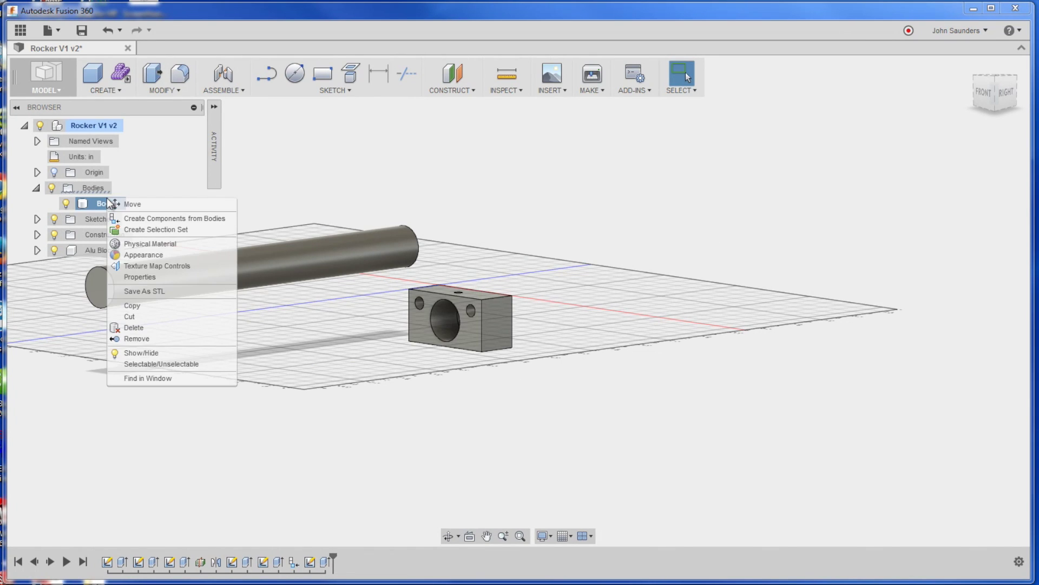
{"action": "left_click", "coordinate": [137, 219]}
{"action": "left_click", "coordinate": [99, 235]}
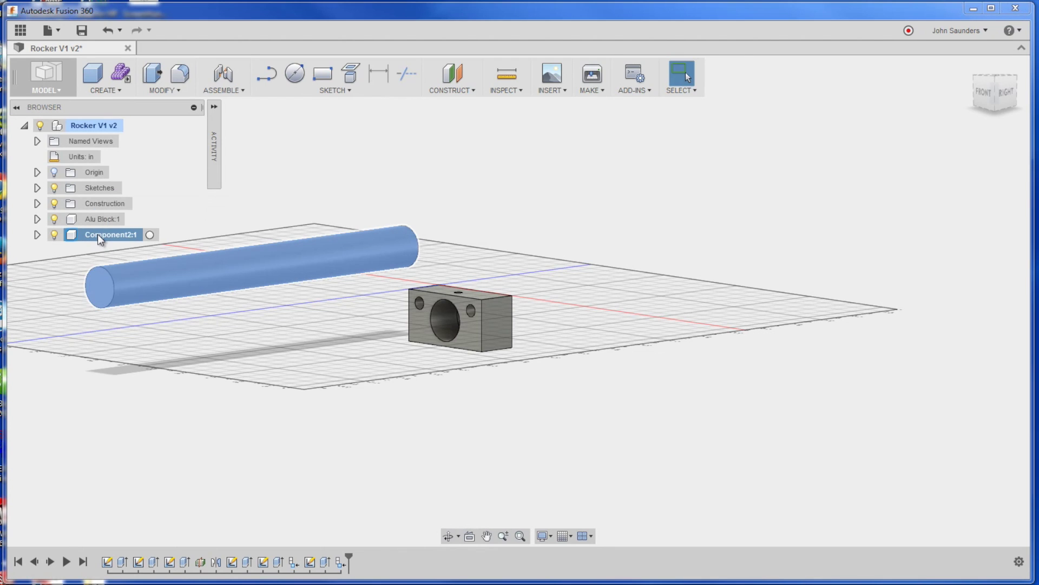
{"action": "double_click", "coordinate": [98, 234]}
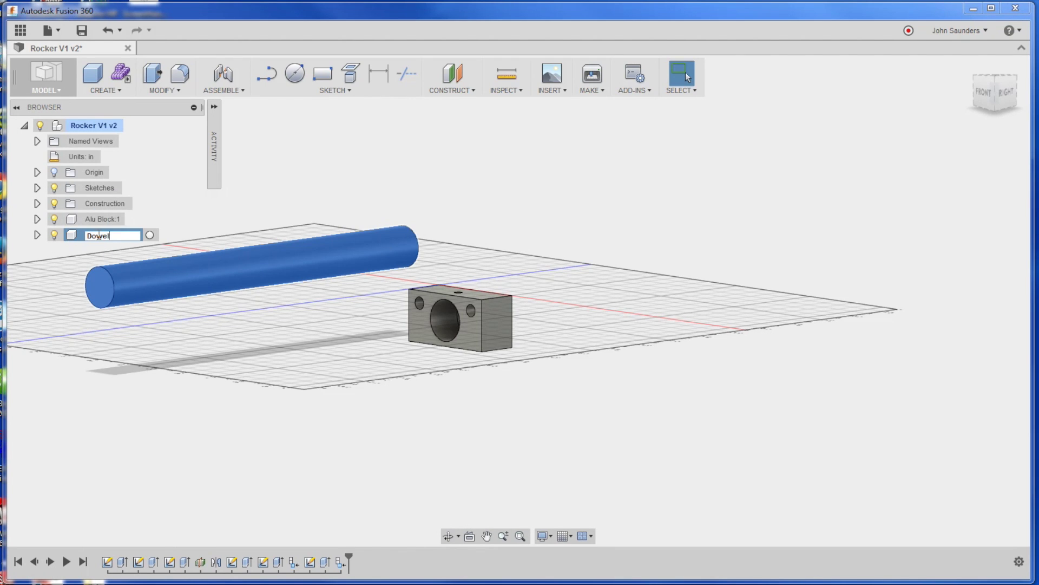
{"action": "left_click", "coordinate": [163, 243]}
- Ground the Alu Block component so it stays fixed in place
{"action": "left_click", "coordinate": [54, 234]}
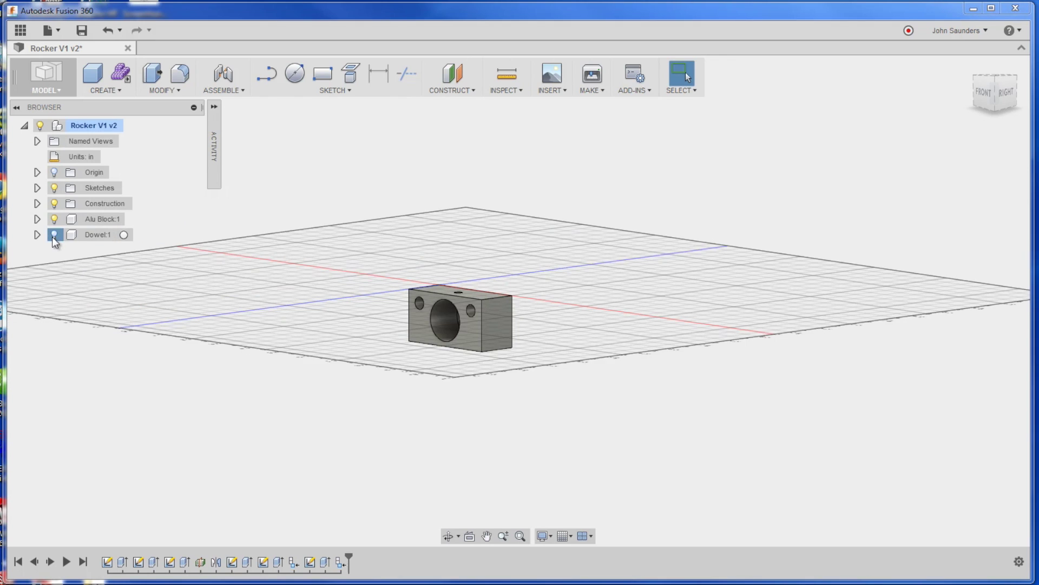
{"action": "left_click", "coordinate": [54, 234]}
{"action": "left_click", "coordinate": [54, 220]}
{"action": "left_click", "coordinate": [54, 220]}
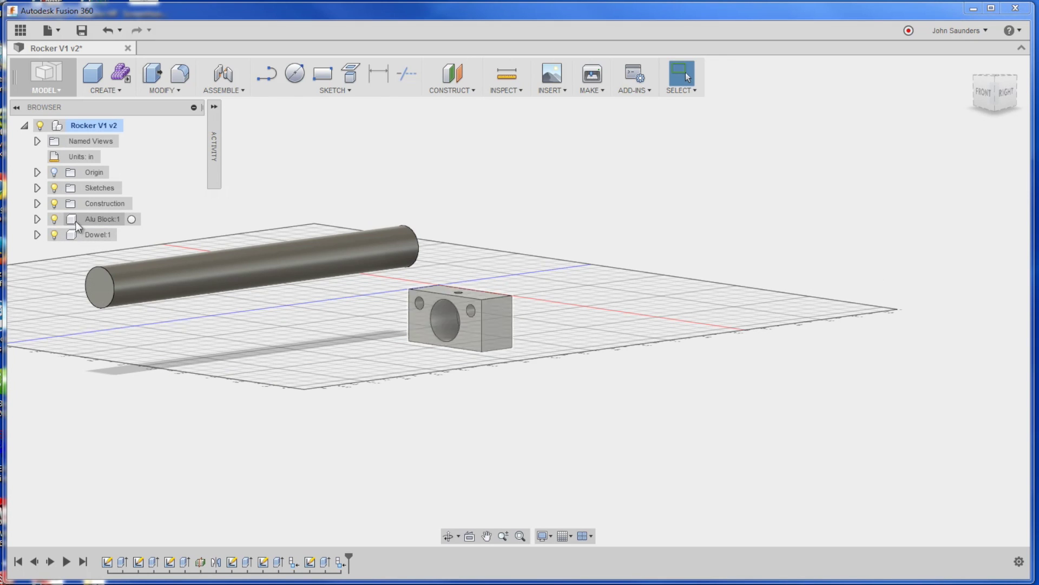
{"action": "right_click", "coordinate": [84, 219]}
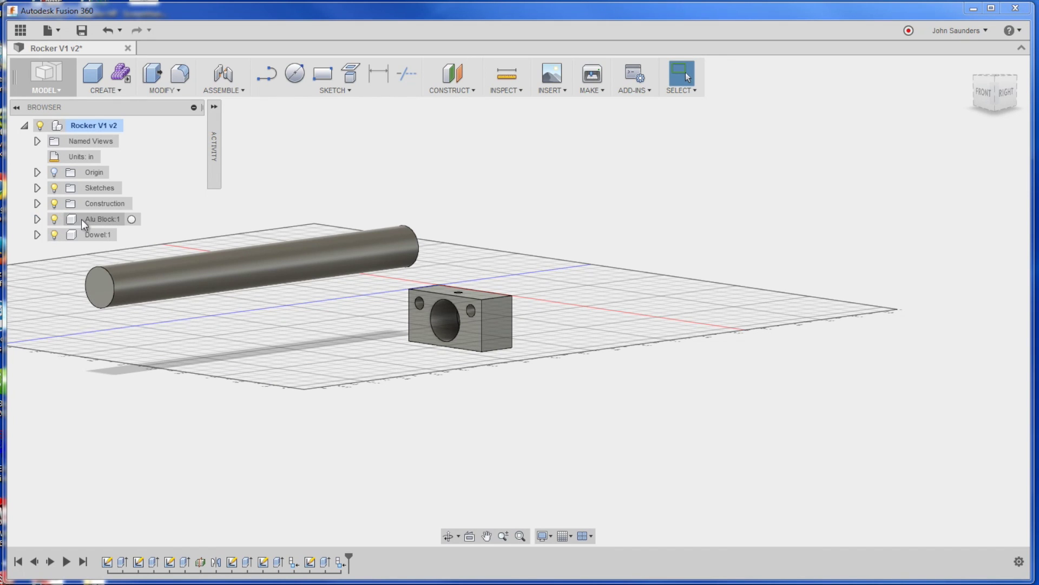
{"action": "left_click", "coordinate": [111, 237]}
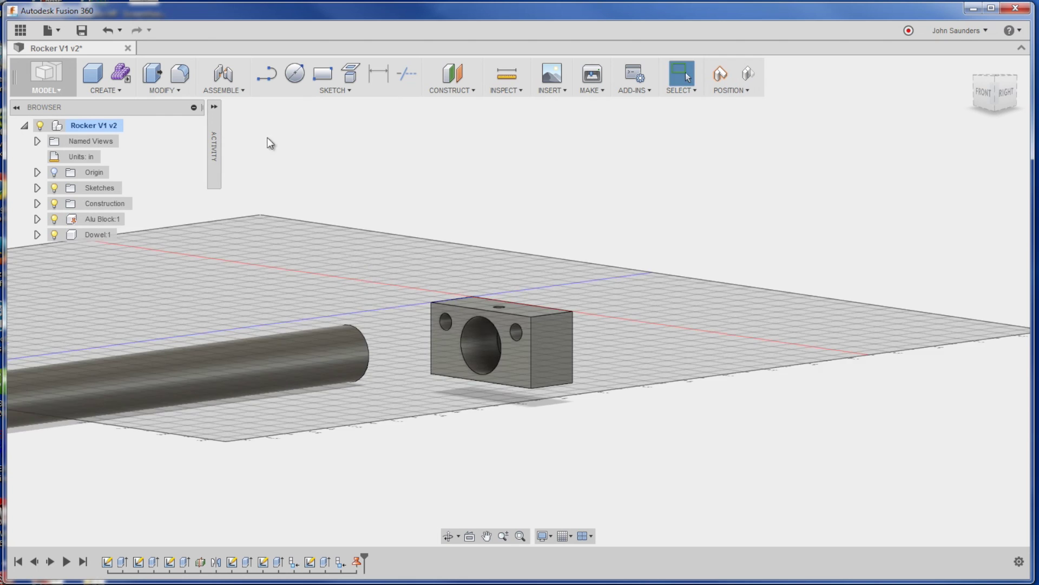
- Add a Rigid joint from the Dowel's end to the Alu Block's large hole, then toggle the block to check
{"action": "left_click", "coordinate": [237, 95]}
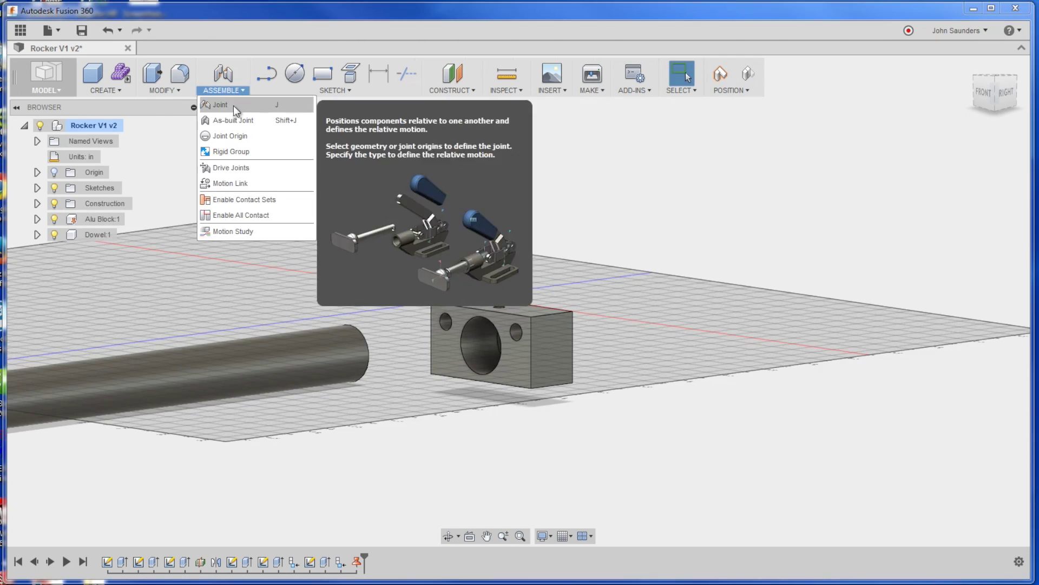
{"action": "left_click", "coordinate": [233, 105]}
{"action": "key", "text": "Return"}
{"action": "left_click", "coordinate": [416, 277]}
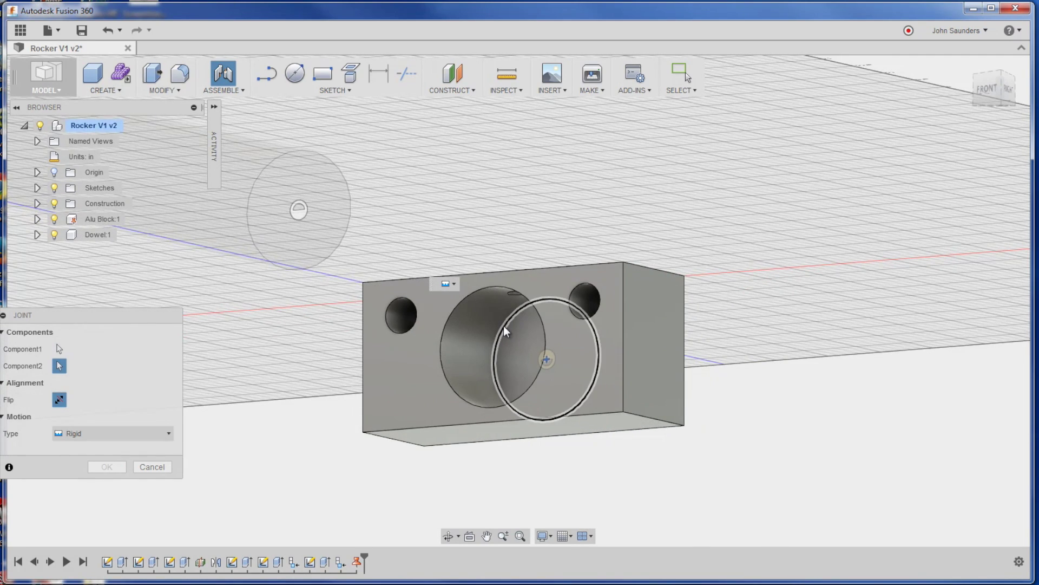
{"action": "left_click", "coordinate": [503, 326]}
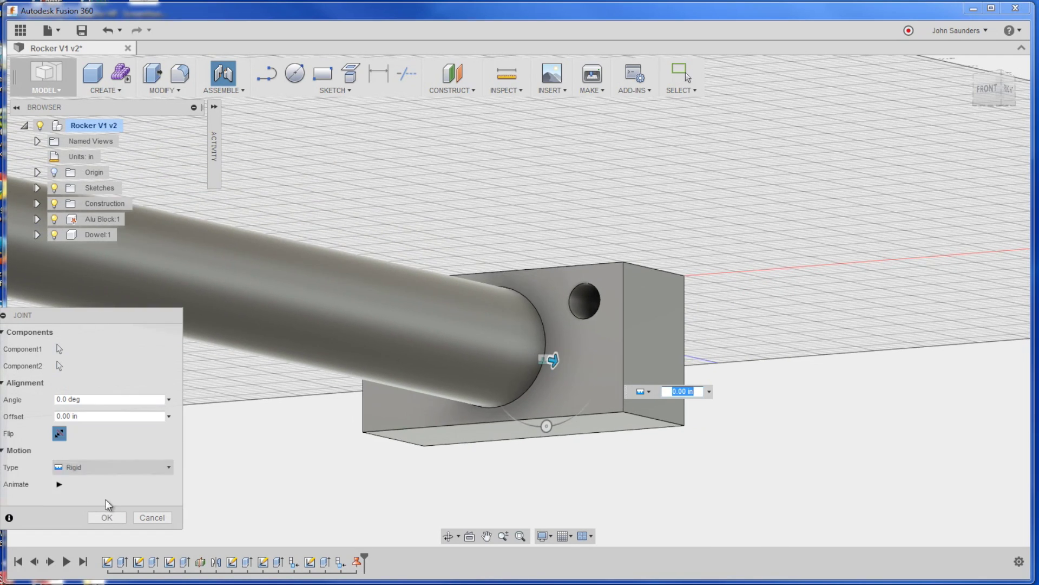
{"action": "left_click", "coordinate": [107, 517]}
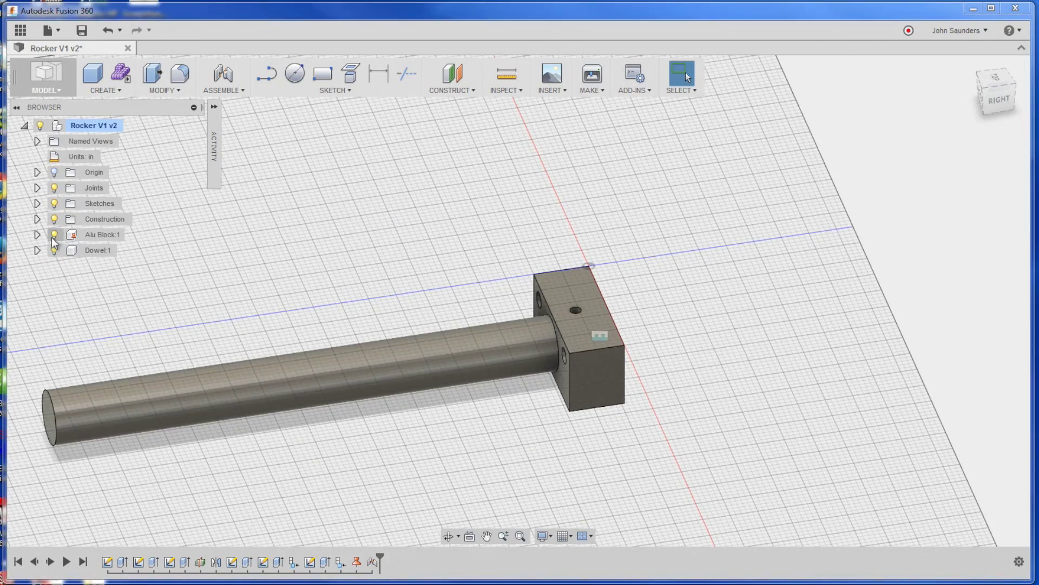
{"action": "left_click", "coordinate": [54, 234]}
{"action": "left_click", "coordinate": [54, 234]}
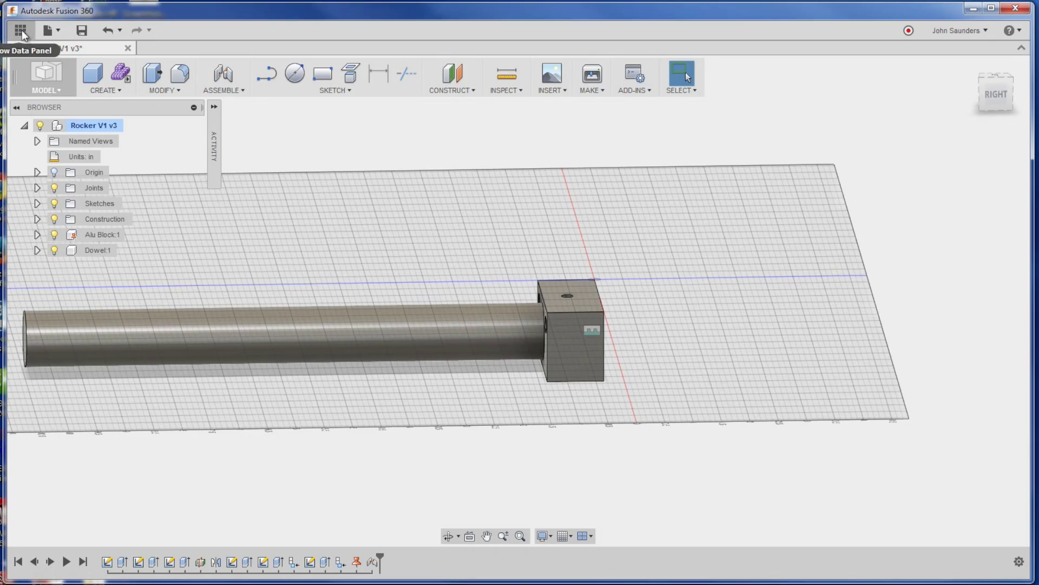
- Open the 5in_MezzotintRocker design from the Data Panel to inspect it, then return to Rocker V1
{"action": "left_click", "coordinate": [20, 31]}
{"action": "double_click", "coordinate": [72, 398]}
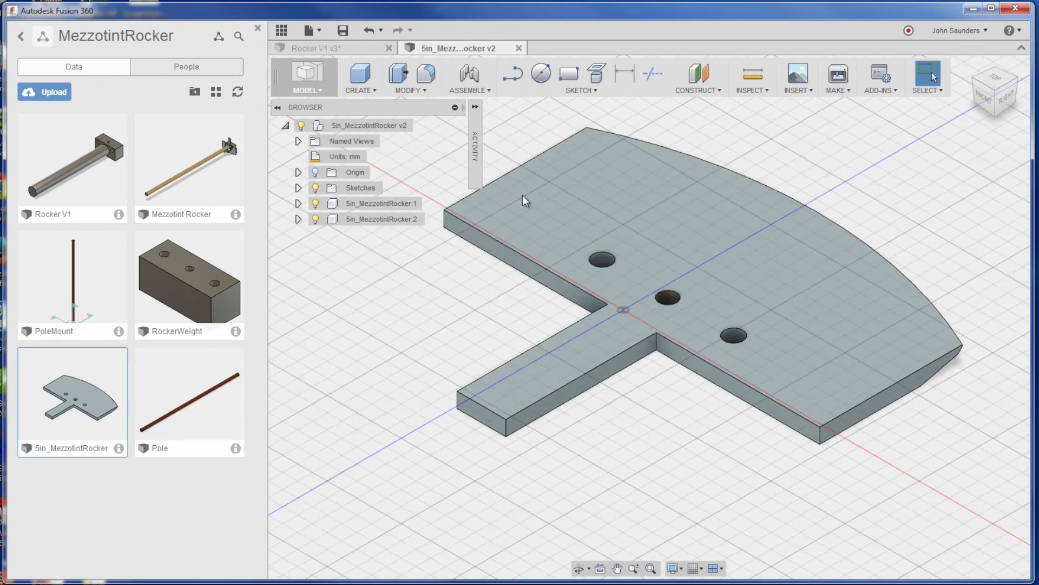
{"action": "scroll", "coordinate": [573, 270], "scroll_direction": "down", "scroll_amount": 5}
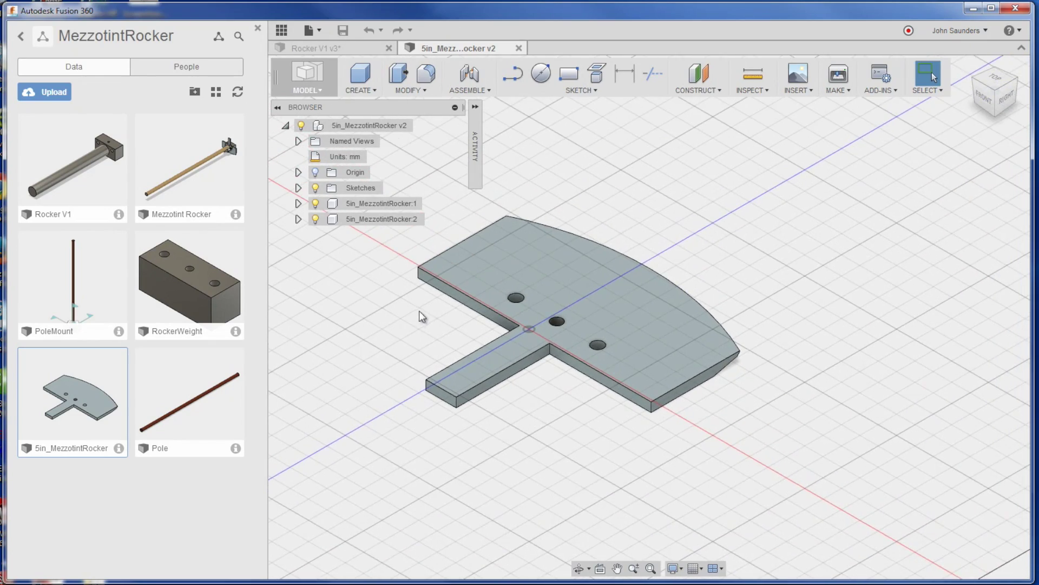
{"action": "middle_click_drag", "start_coordinate": [419, 311], "coordinate": [427, 336], "text": "shift"}
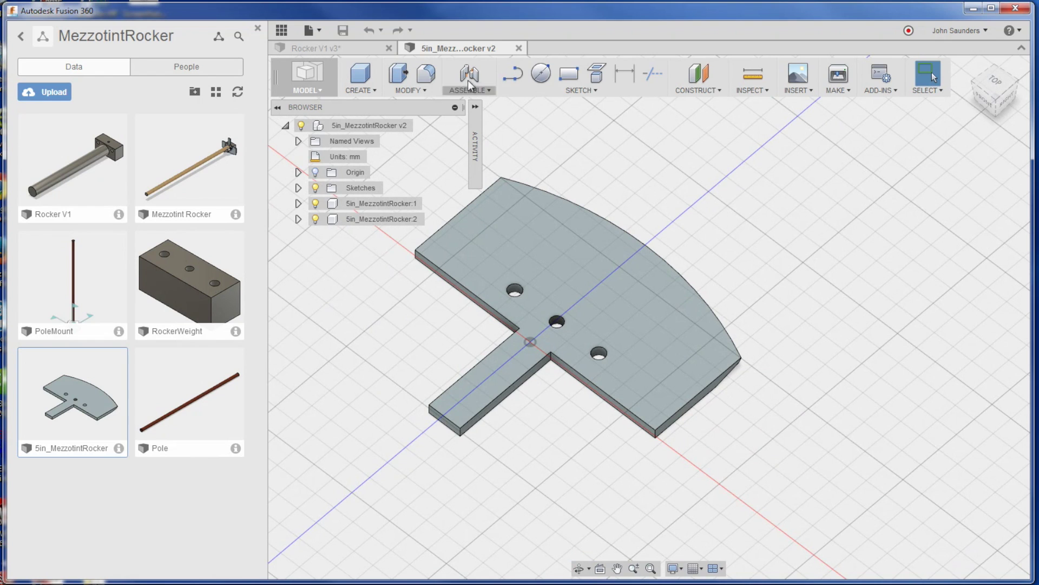
{"action": "left_click", "coordinate": [518, 48]}
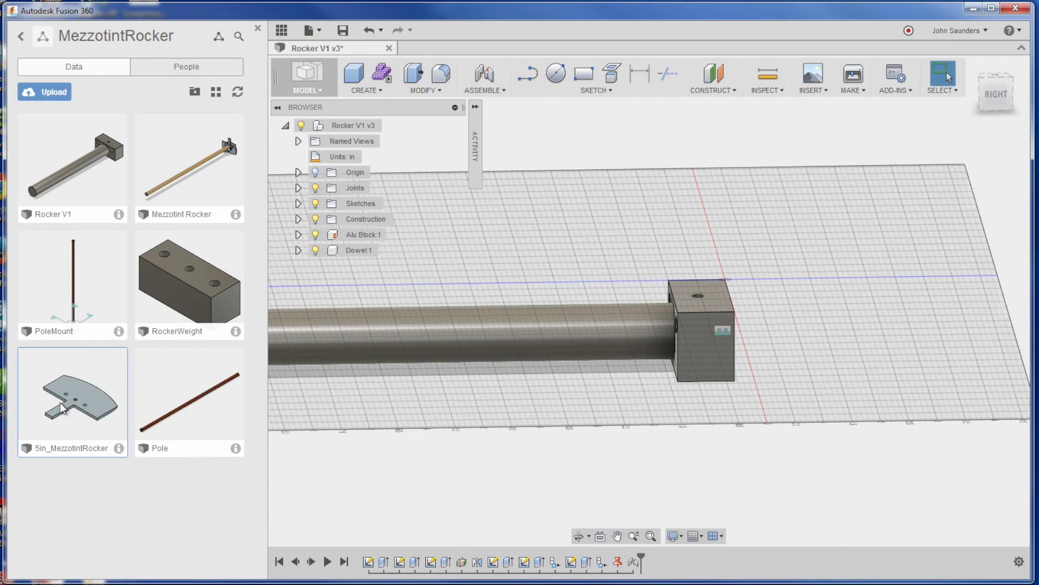
- Insert the 5in_MezzotintRocker design and move it -2.00 in along Z
{"action": "right_click", "coordinate": [61, 404]}
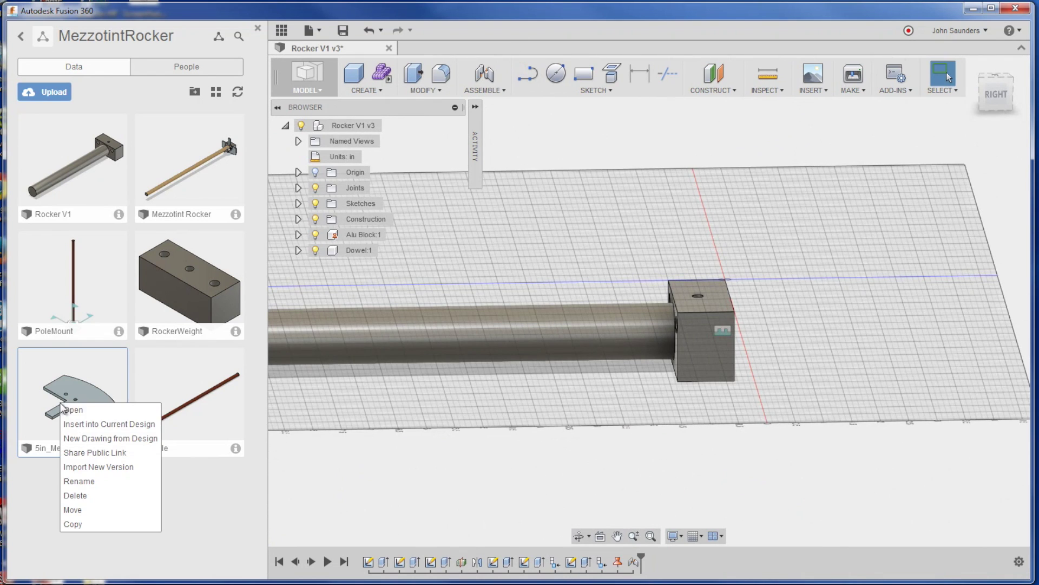
{"action": "left_click", "coordinate": [115, 425]}
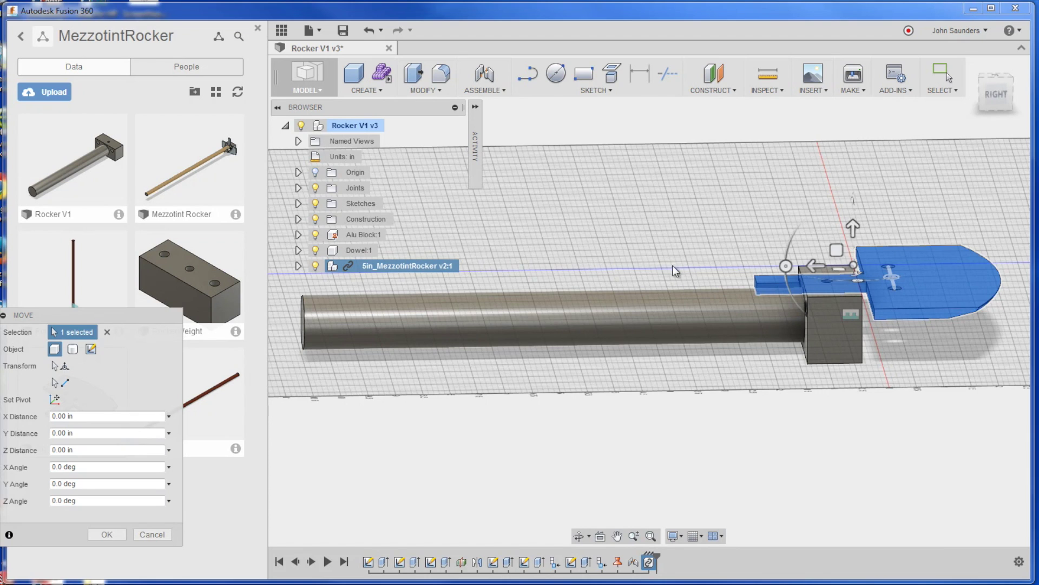
{"action": "middle_click_drag", "start_coordinate": [672, 265], "coordinate": [477, 287]}
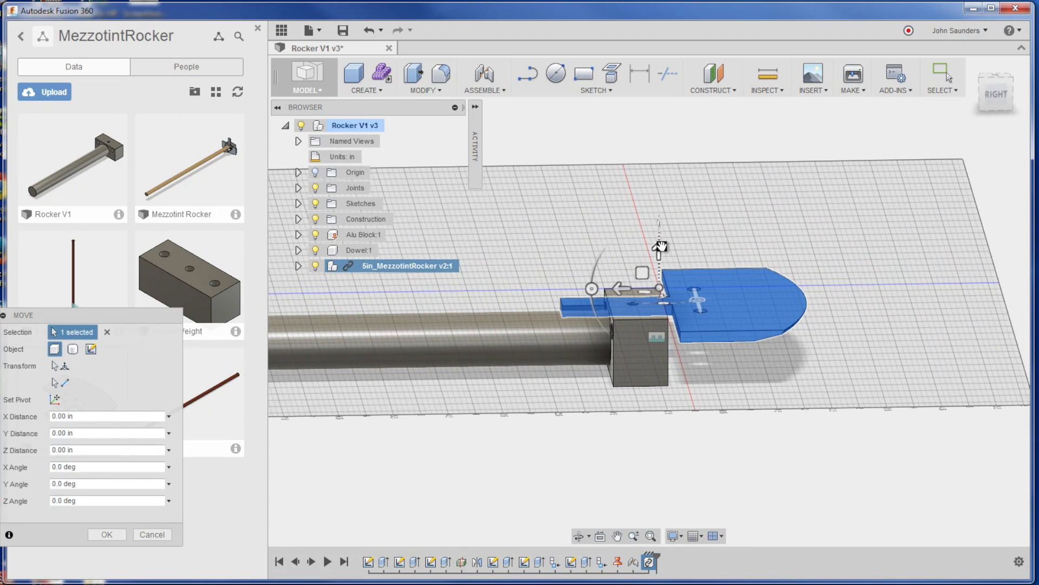
{"action": "left_click_drag", "start_coordinate": [621, 288], "coordinate": [731, 287]}
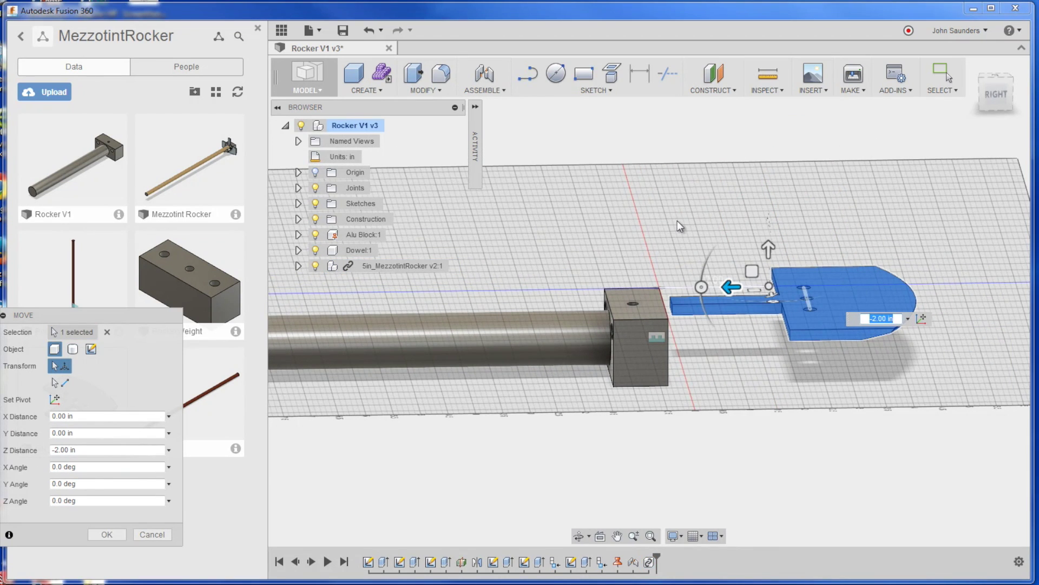
{"action": "left_click", "coordinate": [107, 535]}
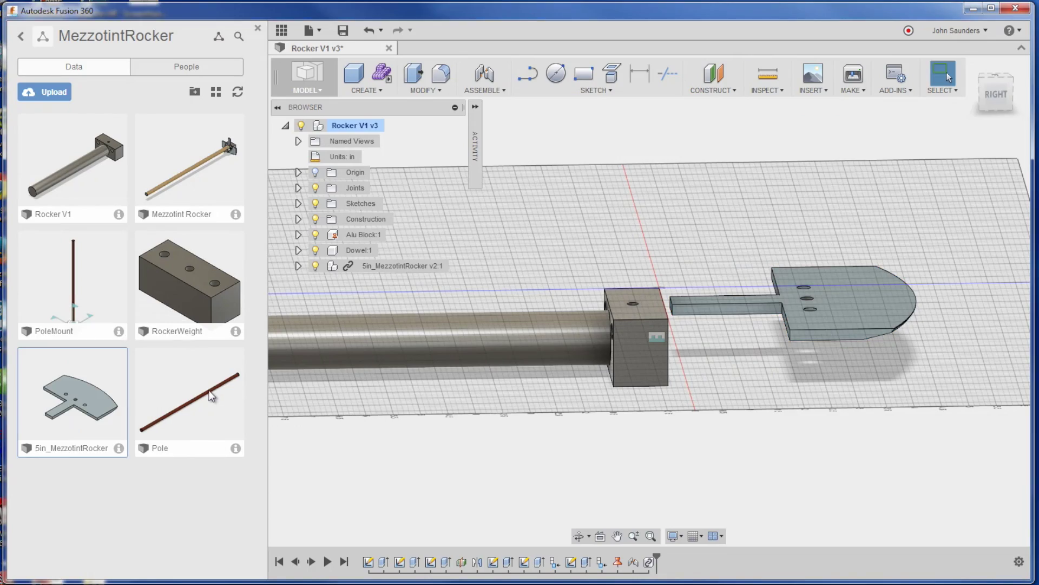
{"action": "left_click", "coordinate": [258, 28]}
{"action": "middle_click_drag", "start_coordinate": [373, 187], "coordinate": [463, 193], "text": "shift"}
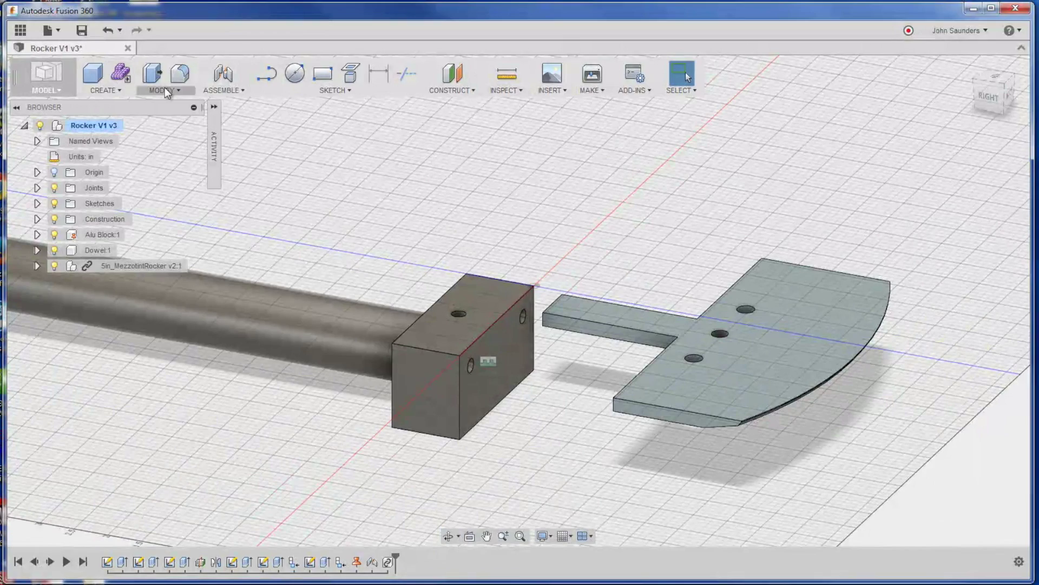
- Start a joint from a rocker plate hole to the block's hole
{"action": "left_click", "coordinate": [219, 91]}
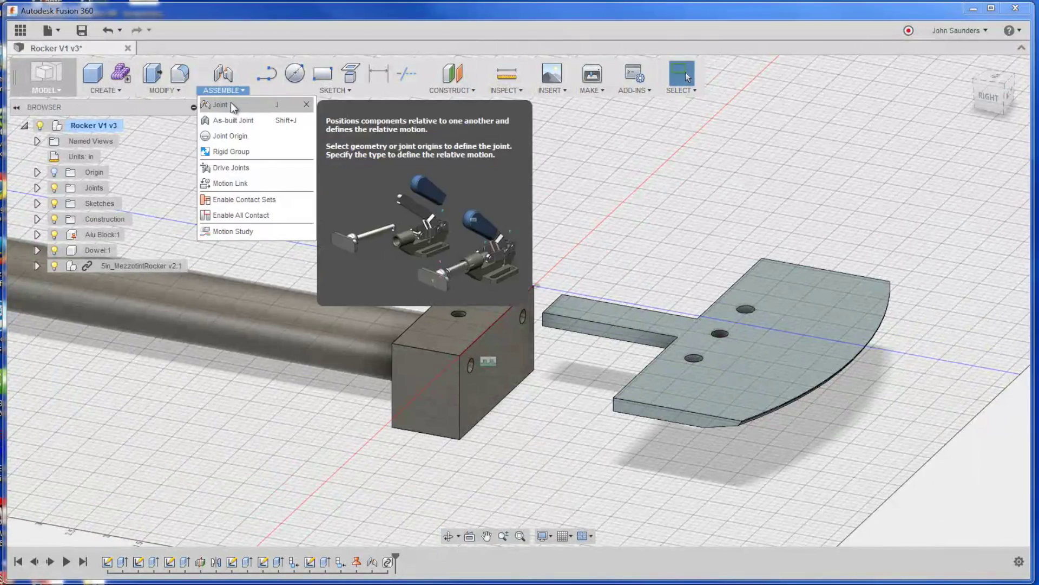
{"action": "left_click", "coordinate": [231, 104]}
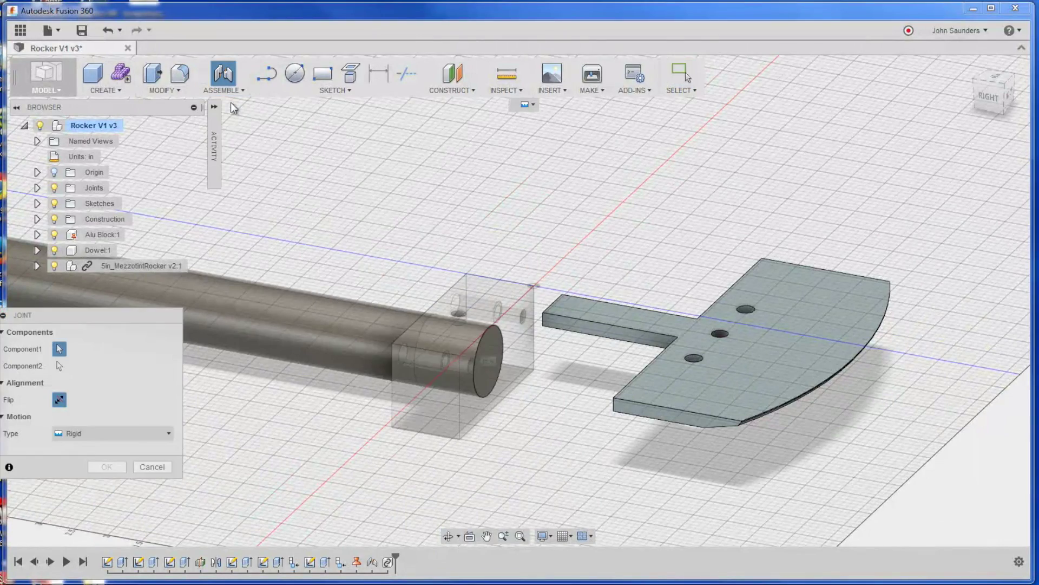
{"action": "scroll", "coordinate": [750, 311], "scroll_direction": "up", "scroll_amount": 3}
{"action": "left_click", "coordinate": [758, 312]}
{"action": "scroll", "coordinate": [325, 336], "scroll_direction": "down", "scroll_amount": 3}
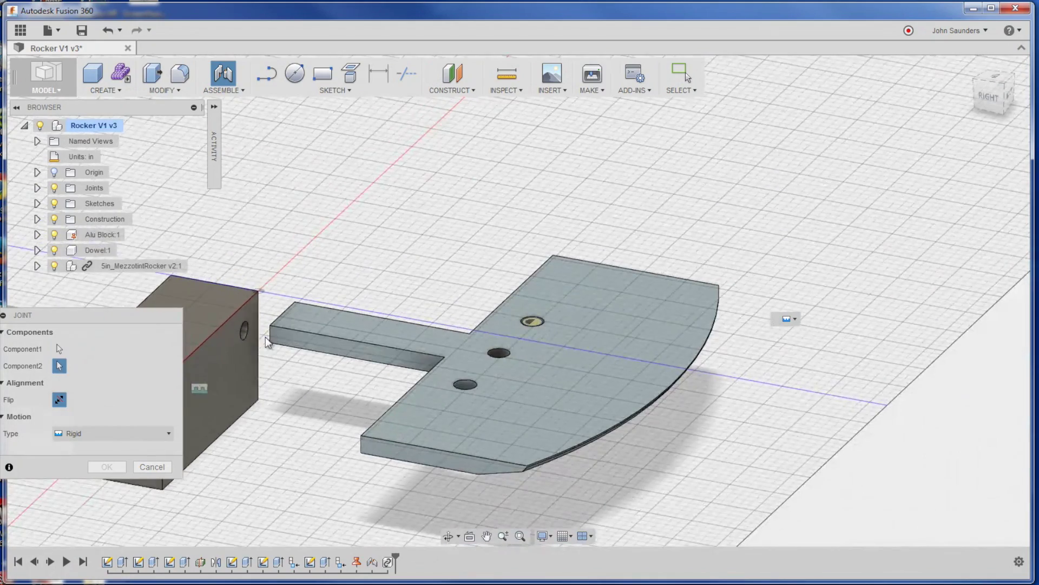
{"action": "left_click", "coordinate": [247, 339]}
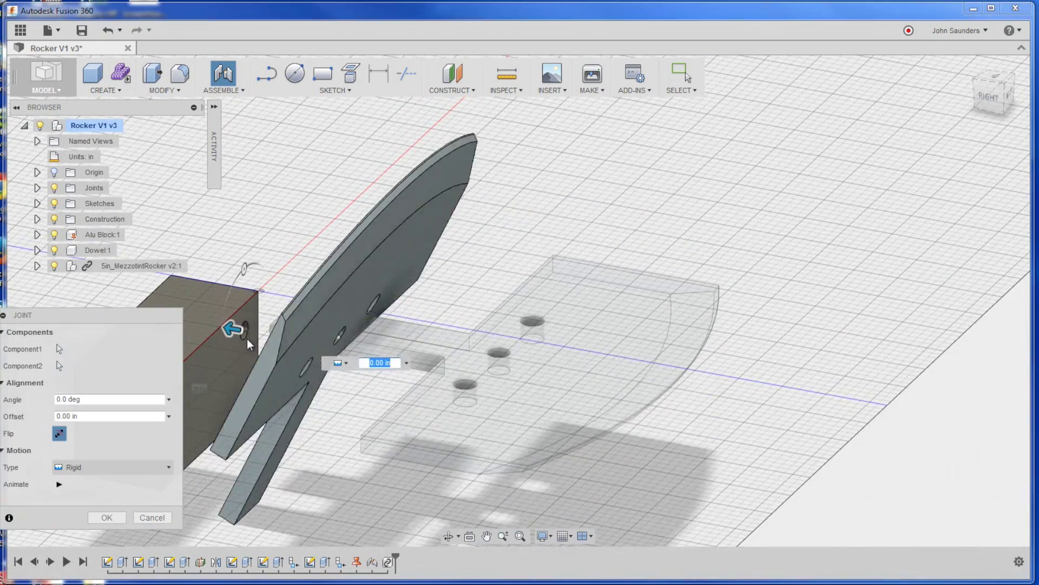
{"action": "scroll", "coordinate": [254, 330], "scroll_direction": "down", "scroll_amount": 3}
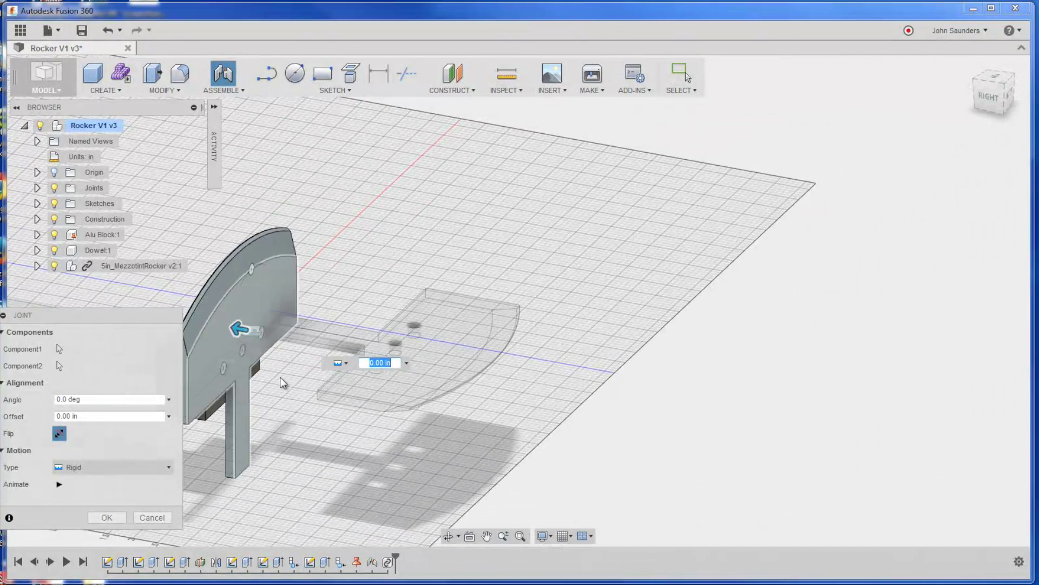
{"action": "middle_click_drag", "start_coordinate": [280, 377], "coordinate": [565, 343]}
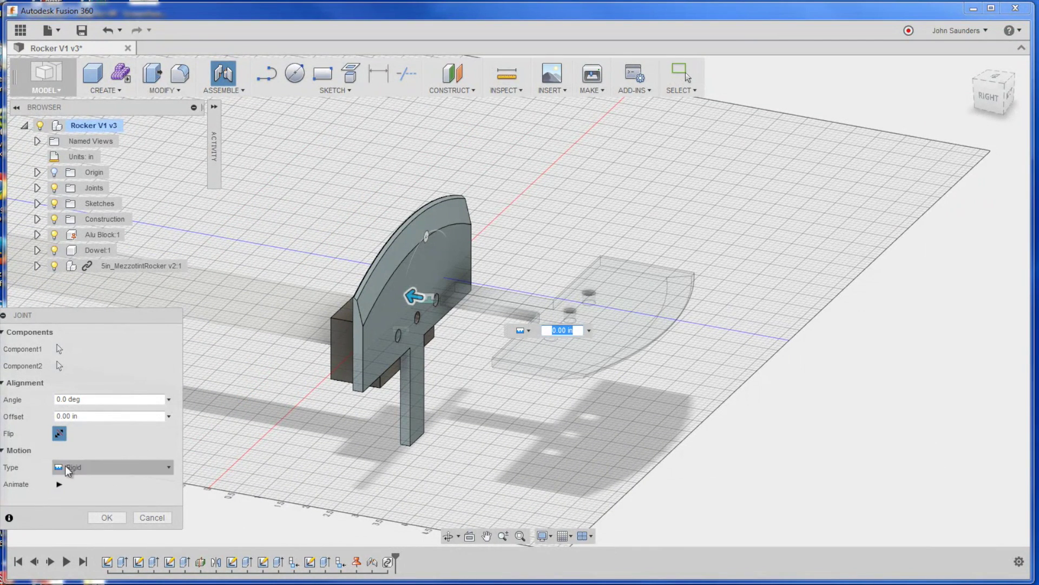
- Flip the joint so the plate stands upright, confirm it as Rigid, and select the loose flat plate
{"action": "left_click", "coordinate": [58, 435]}
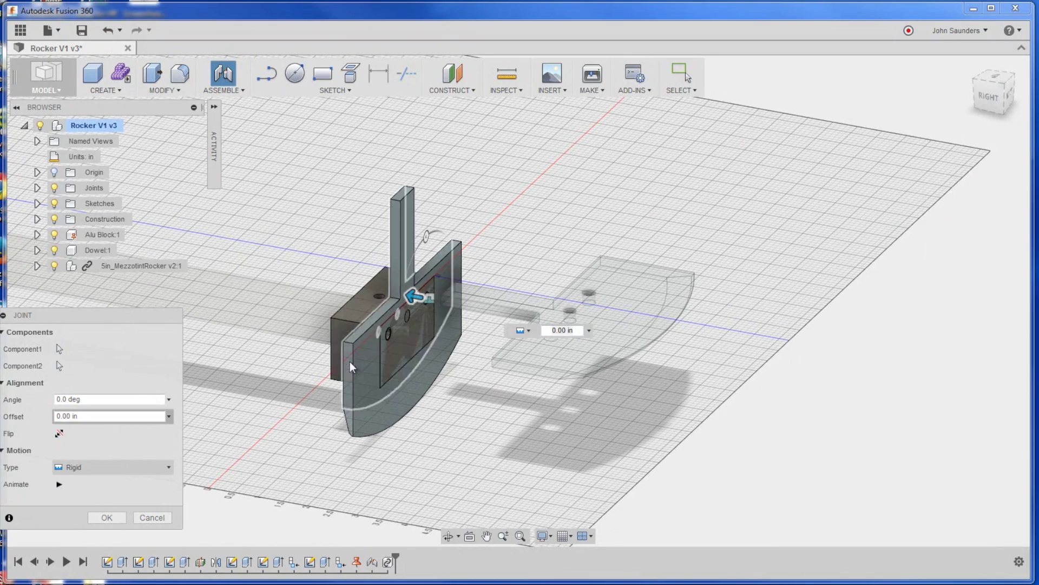
{"action": "middle_click_drag", "start_coordinate": [350, 361], "coordinate": [249, 373], "text": "shift"}
{"action": "left_click", "coordinate": [107, 517]}
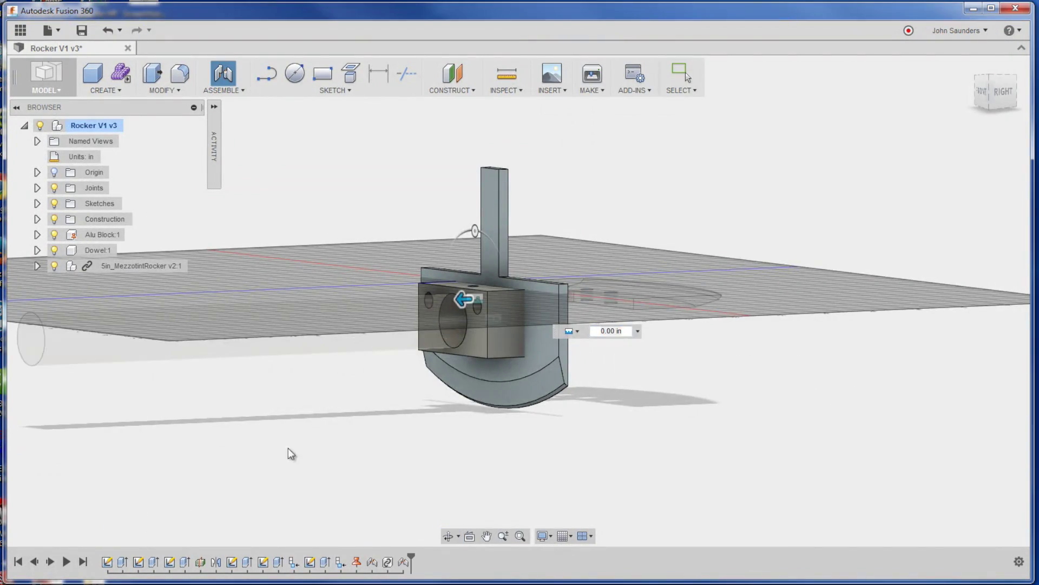
{"action": "middle_click_drag", "start_coordinate": [529, 402], "coordinate": [376, 421], "text": "shift"}
{"action": "middle_click_drag", "start_coordinate": [585, 383], "coordinate": [580, 325], "text": "shift"}
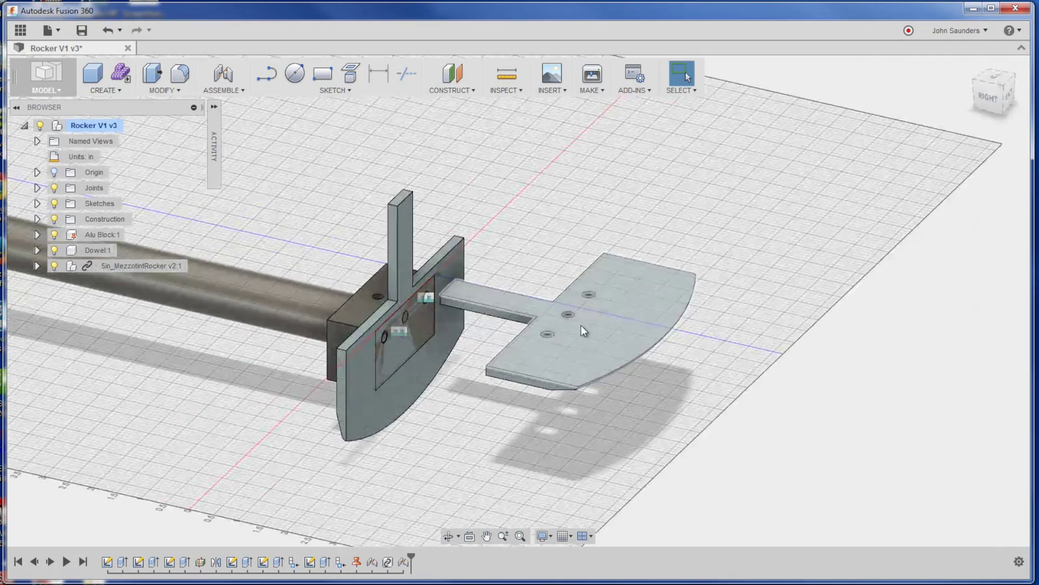
{"action": "left_click_drag", "start_coordinate": [580, 325], "coordinate": [697, 243]}
{"action": "left_click", "coordinate": [712, 254]}
- Expand the rocker component and try deleting the second 5in_MezzotintRocker body
{"action": "left_click", "coordinate": [34, 271]}
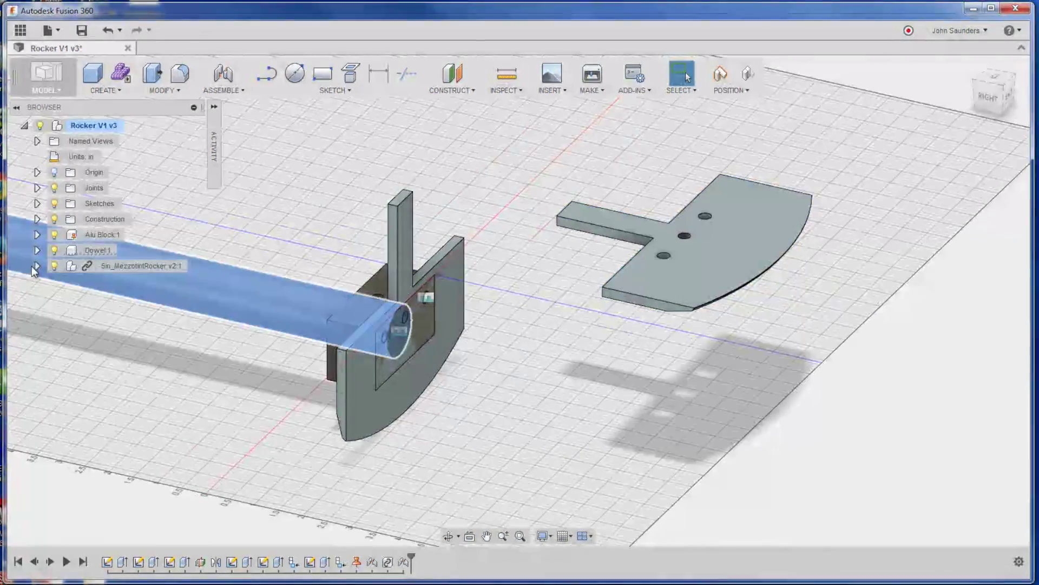
{"action": "left_click", "coordinate": [36, 266]}
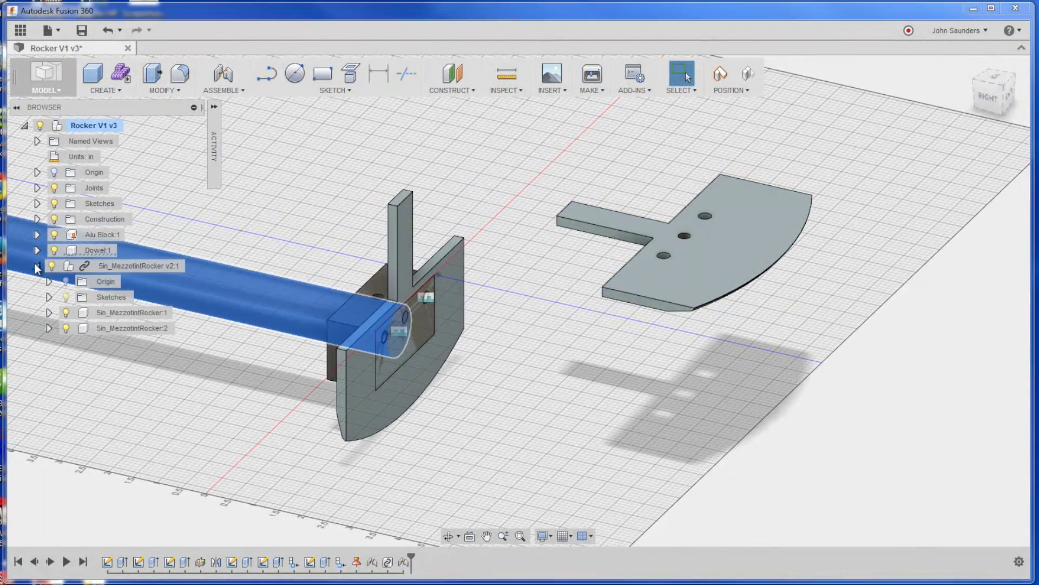
{"action": "left_click", "coordinate": [84, 327]}
{"action": "key", "text": "Delete"}
{"action": "middle_click_drag", "start_coordinate": [424, 418], "coordinate": [297, 339], "text": "shift"}
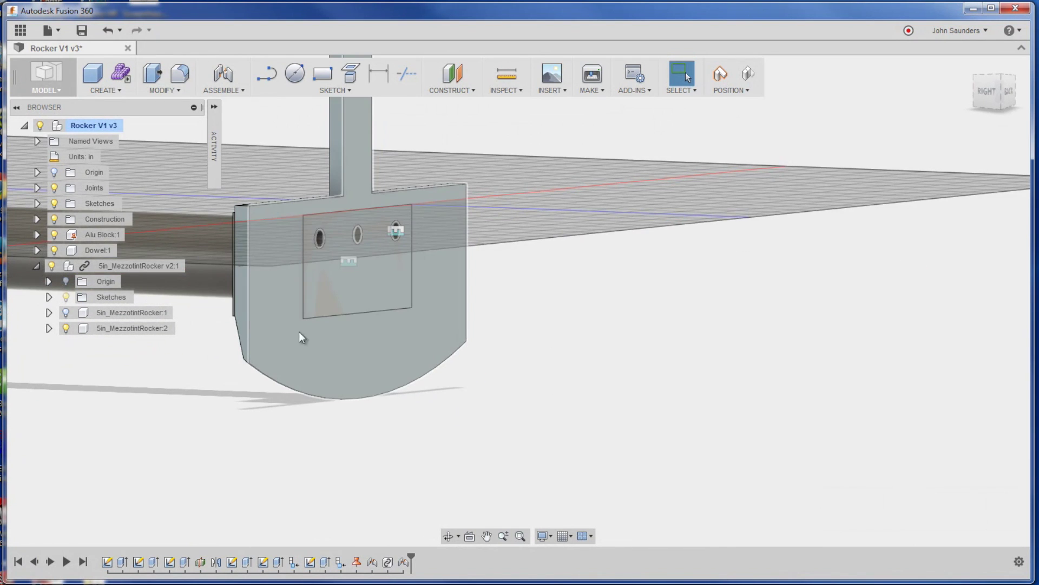
- Edit the rocker joint from the timeline, then roll the history back one step
{"action": "left_click", "coordinate": [399, 234]}
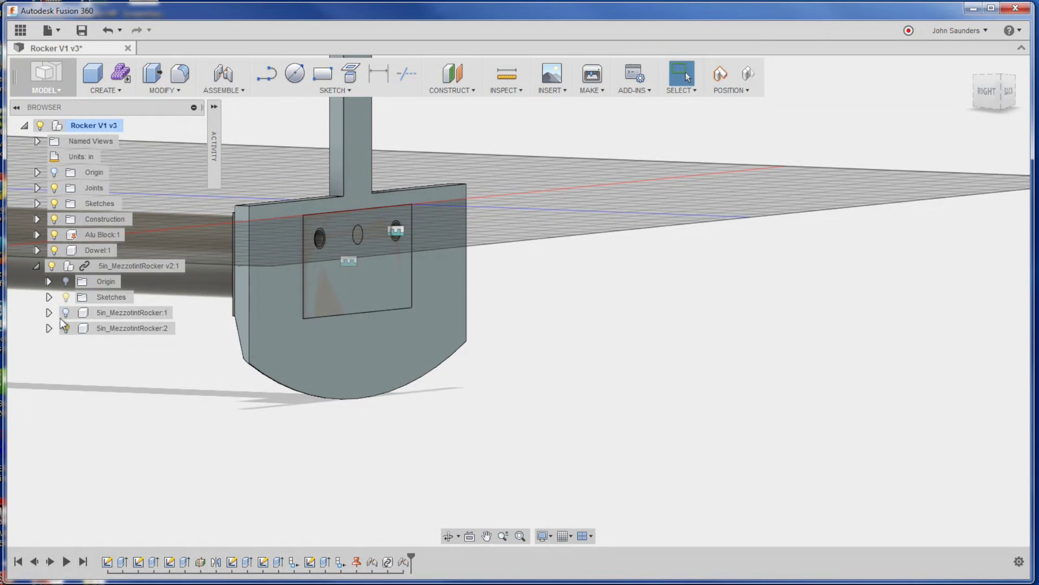
{"action": "right_click", "coordinate": [405, 564]}
{"action": "left_click", "coordinate": [427, 550]}
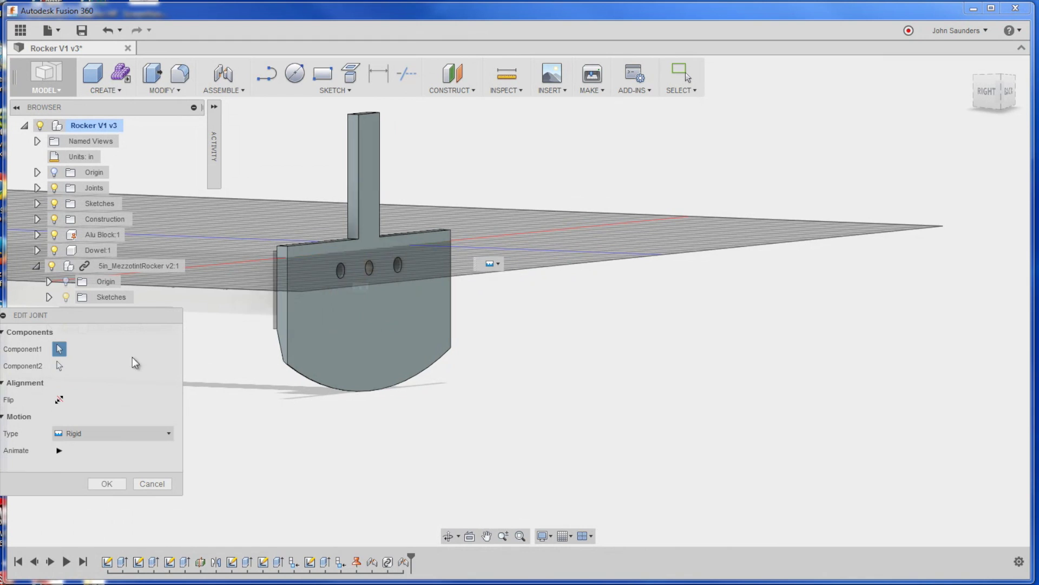
{"action": "left_click", "coordinate": [57, 347]}
{"action": "left_click", "coordinate": [166, 519]}
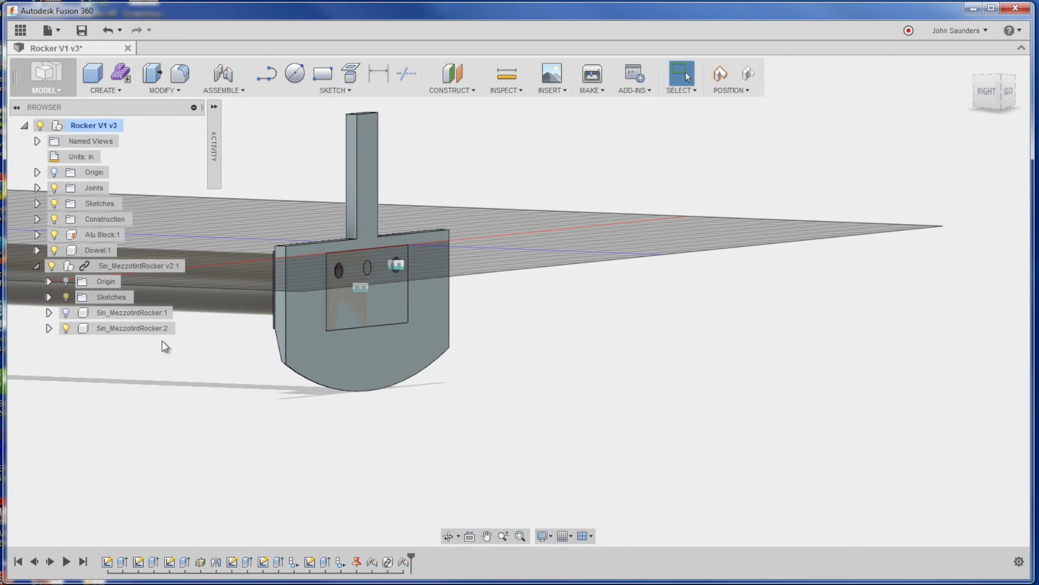
{"action": "left_click_drag", "start_coordinate": [406, 560], "coordinate": [394, 560]}
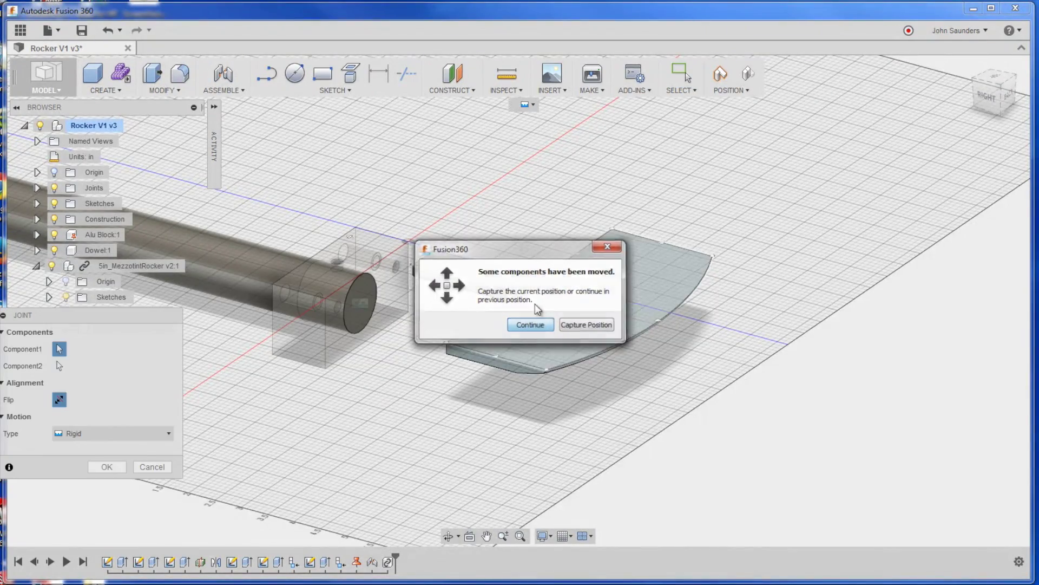
- Continue past the prompt, joint the second plate's hole to the Alu Block hole, and save a version
{"action": "left_click", "coordinate": [530, 325]}
{"action": "middle_click_drag", "start_coordinate": [564, 186], "coordinate": [652, 294], "text": "shift"}
{"action": "scroll", "coordinate": [655, 290], "scroll_direction": "up", "scroll_amount": 5}
{"action": "left_click", "coordinate": [659, 270]}
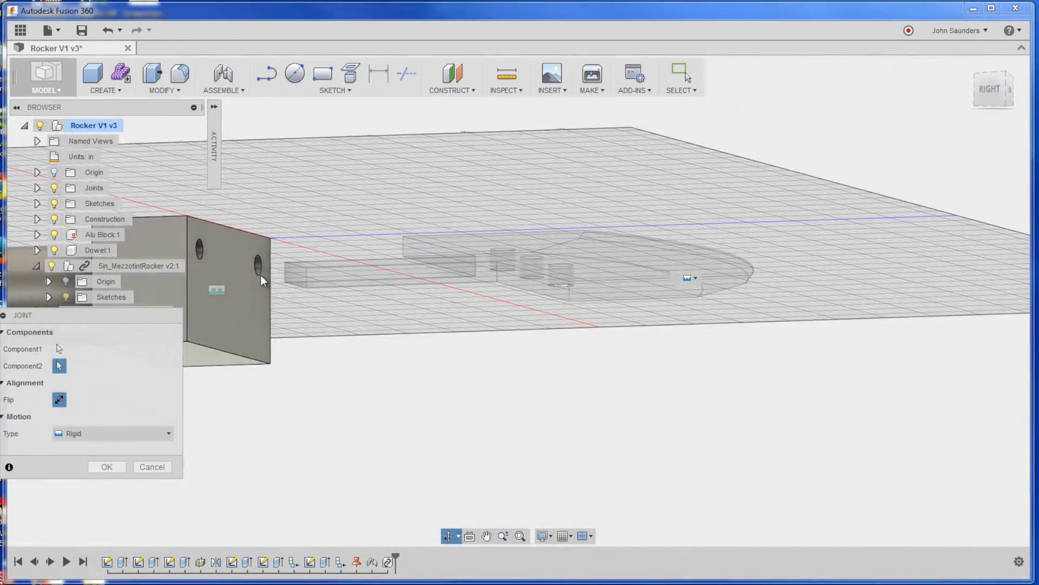
{"action": "left_click", "coordinate": [260, 271]}
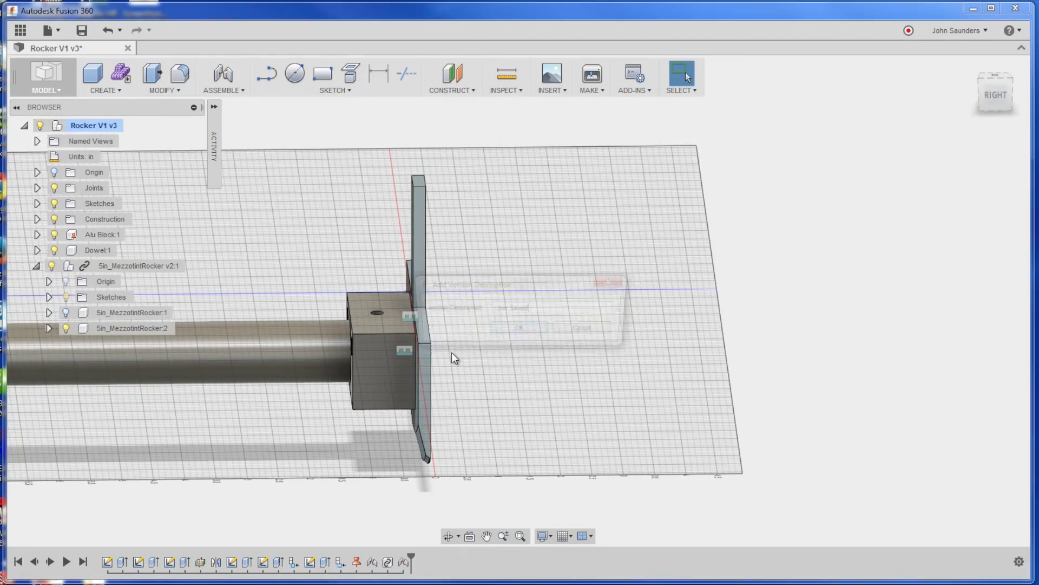
{"action": "key", "text": "Return"}
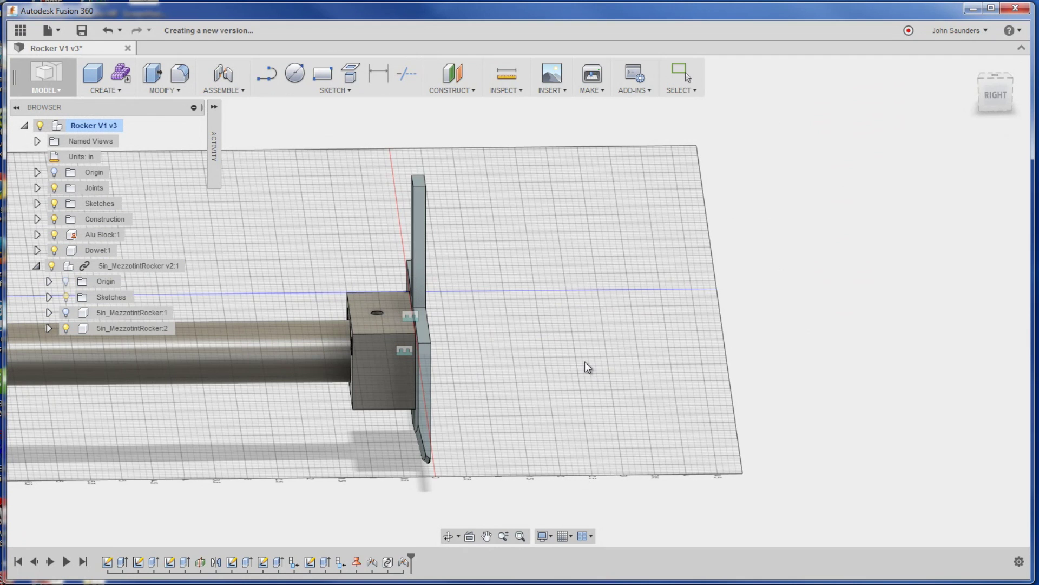
{"action": "middle_click_drag", "start_coordinate": [565, 362], "coordinate": [314, 212], "text": "shift"}
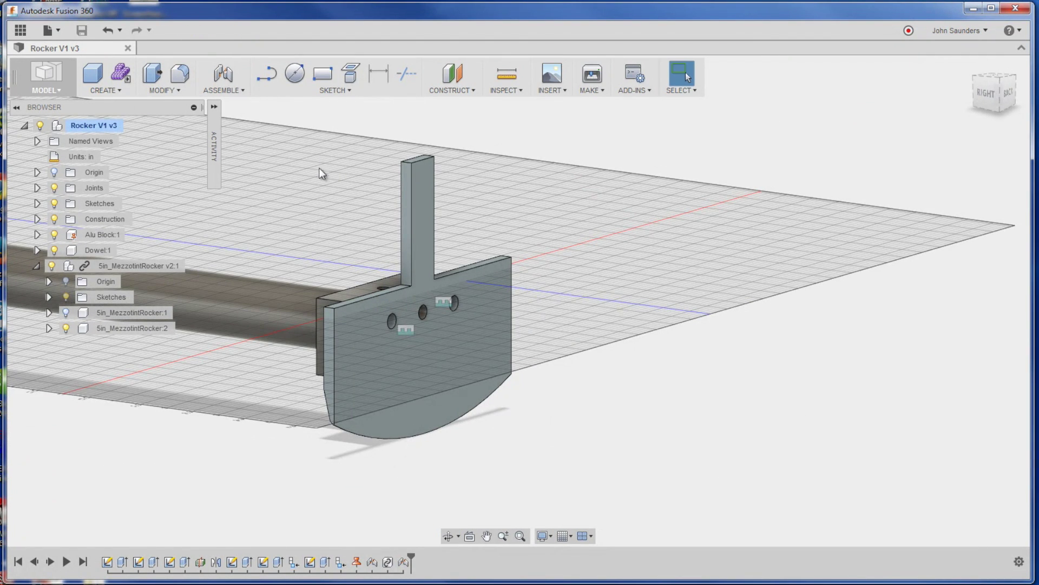
- Insert the RockerWeight component from the Data Panel and accept its placement
{"action": "left_click", "coordinate": [20, 31]}
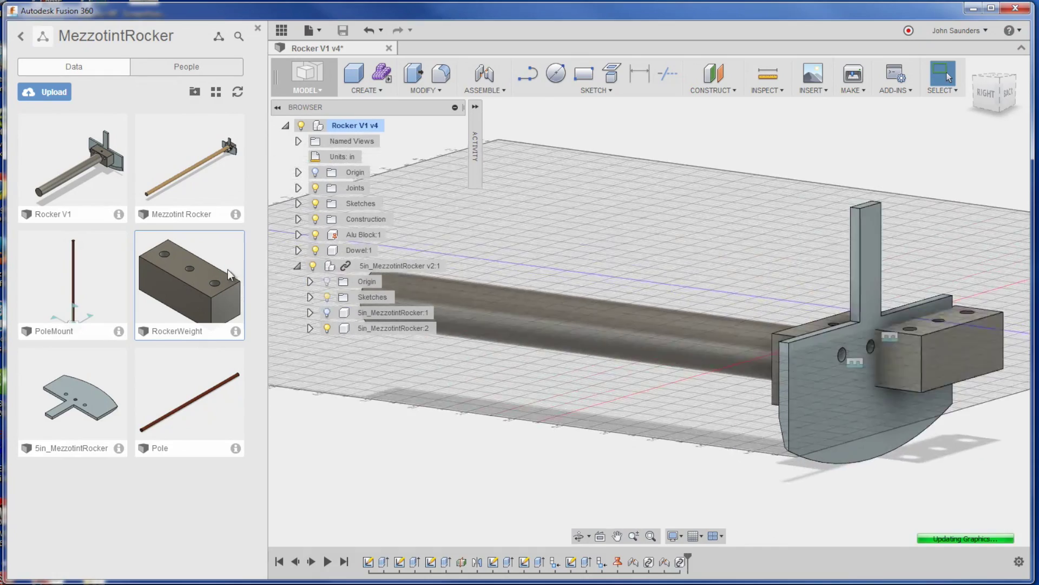
{"action": "left_click", "coordinate": [258, 29]}
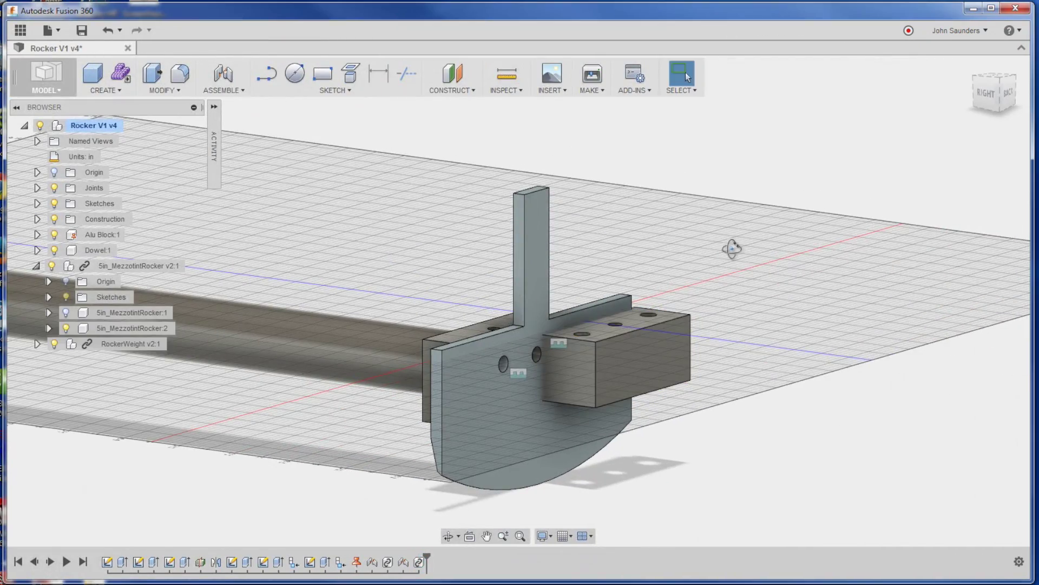
{"action": "middle_click_drag", "start_coordinate": [732, 249], "coordinate": [572, 173], "text": "shift"}
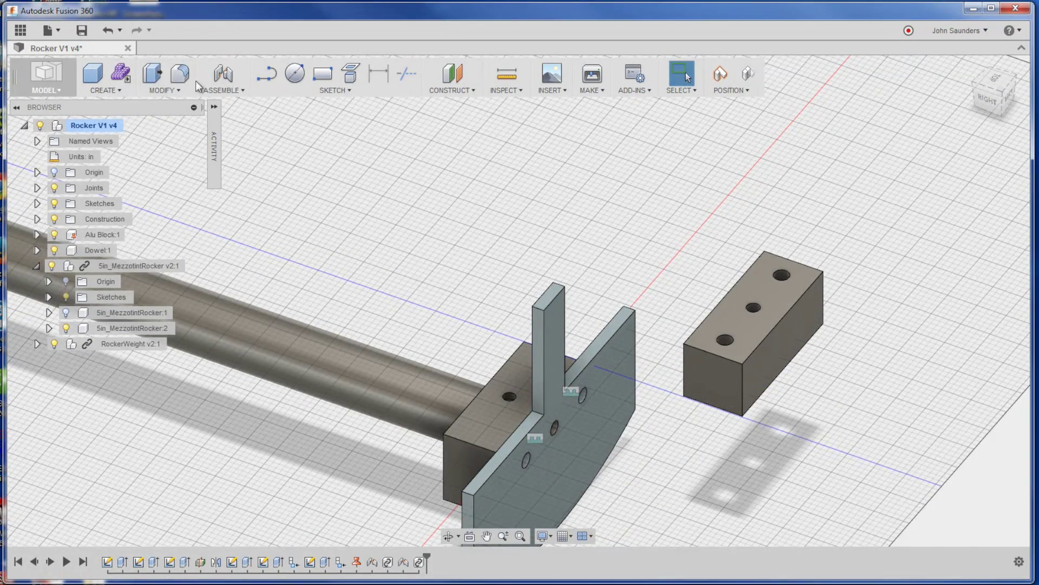
- Joint the weight's top hole to the rocker plate hole, without capturing the moved positions
{"action": "left_click", "coordinate": [217, 76]}
{"action": "left_click", "coordinate": [565, 327]}
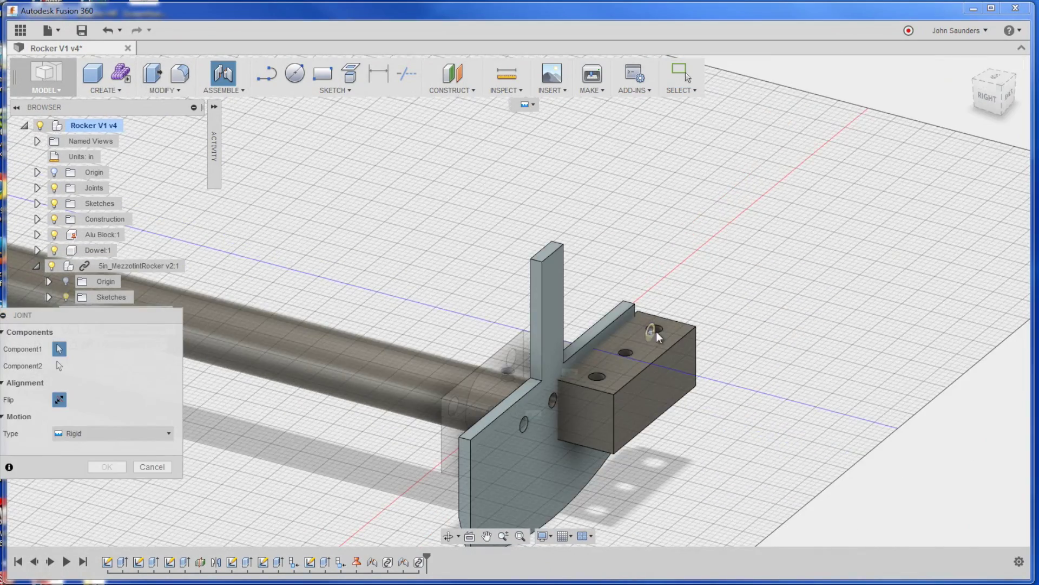
{"action": "scroll", "coordinate": [659, 334], "scroll_direction": "up", "scroll_amount": 3}
{"action": "left_click", "coordinate": [647, 328]}
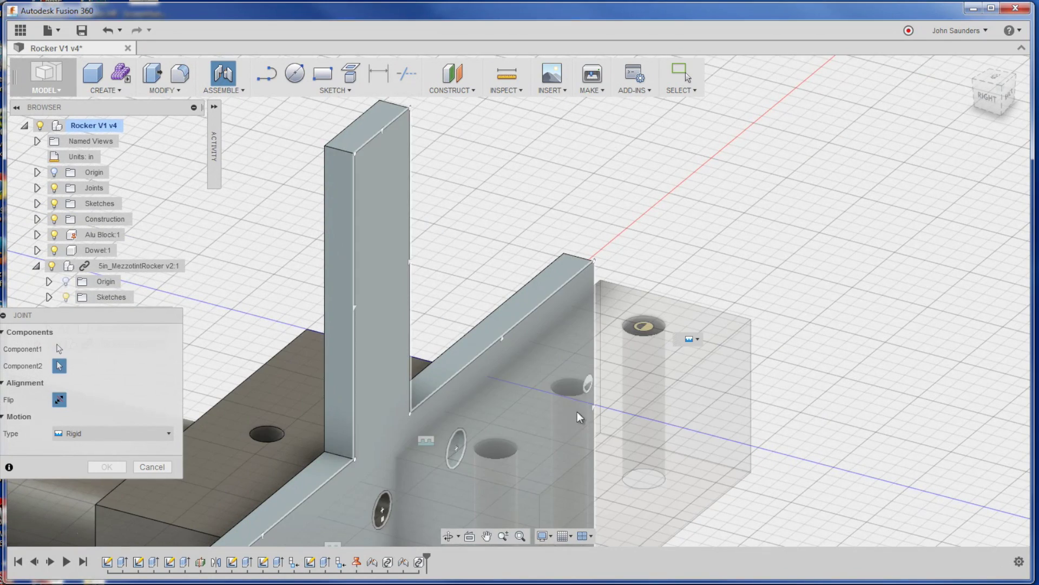
{"action": "left_click", "coordinate": [456, 468]}
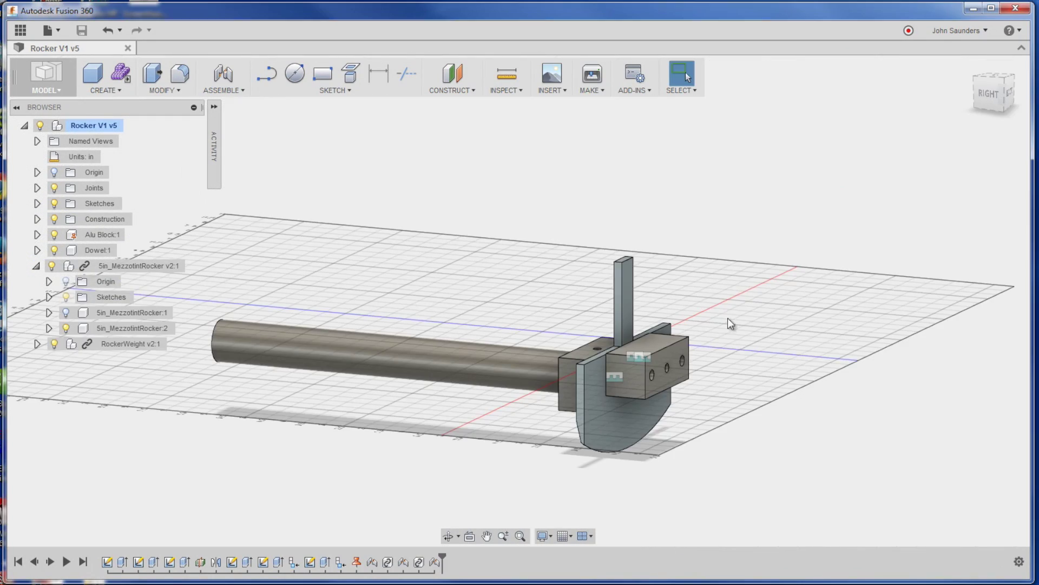
{"action": "mouse_move", "coordinate": [727, 322]}
{"action": "middle_mouse_down", "text": "shift"}
{"action": "mouse_move", "coordinate": [697, 295]}
{"action": "mouse_move", "coordinate": [731, 313]}
{"action": "middle_mouse_up", "text": "shift"}
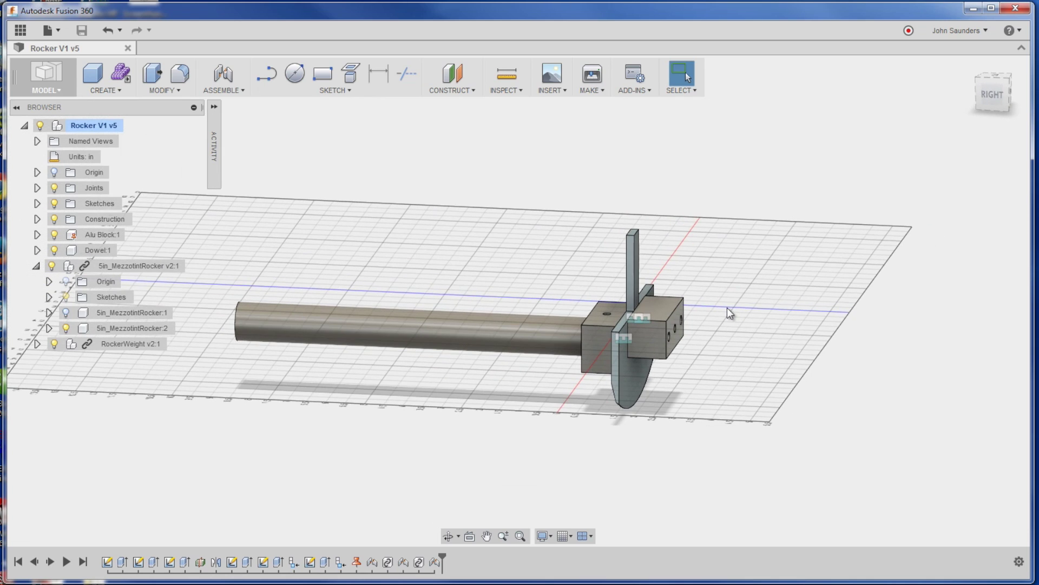